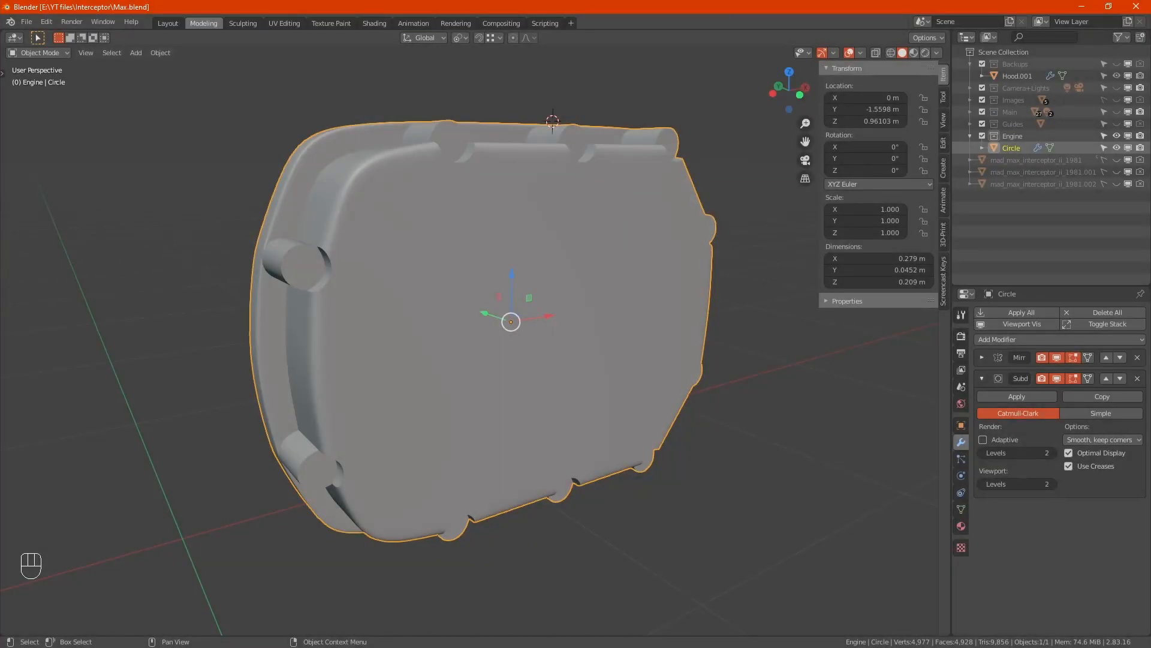
- Switch to the reference image board and examine the supercharger's front cover and pulley housing in the engine photos
key("alt+Tab")
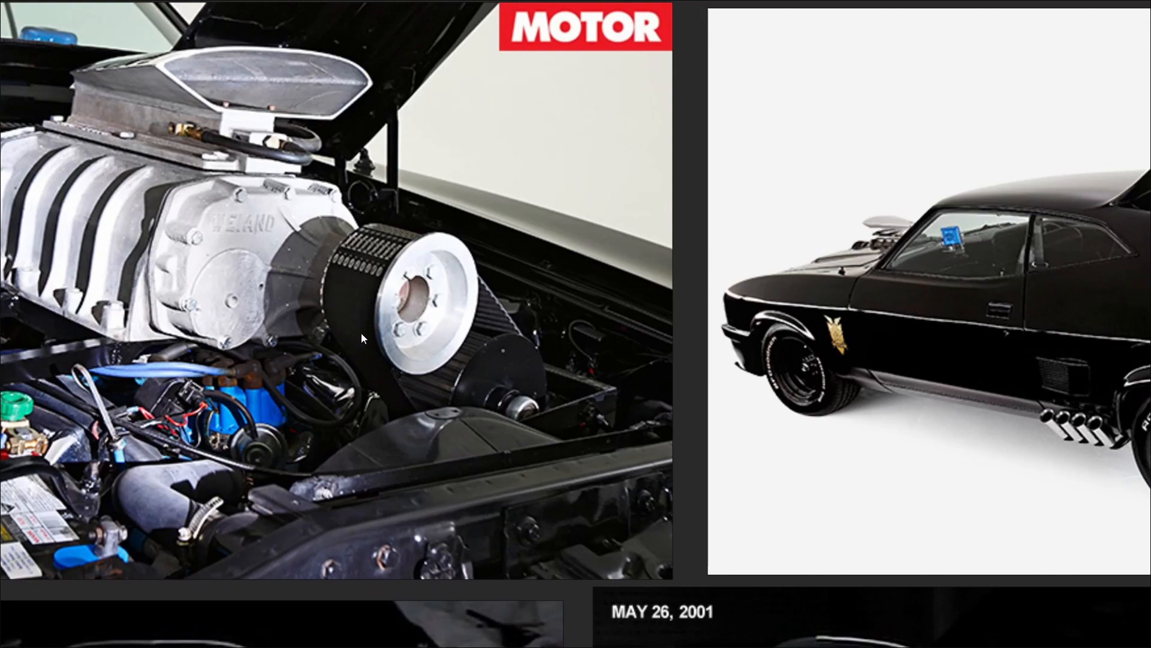
scroll(357, 403, "down", 7)
middle_click_drag(479, 513, 398, 336)
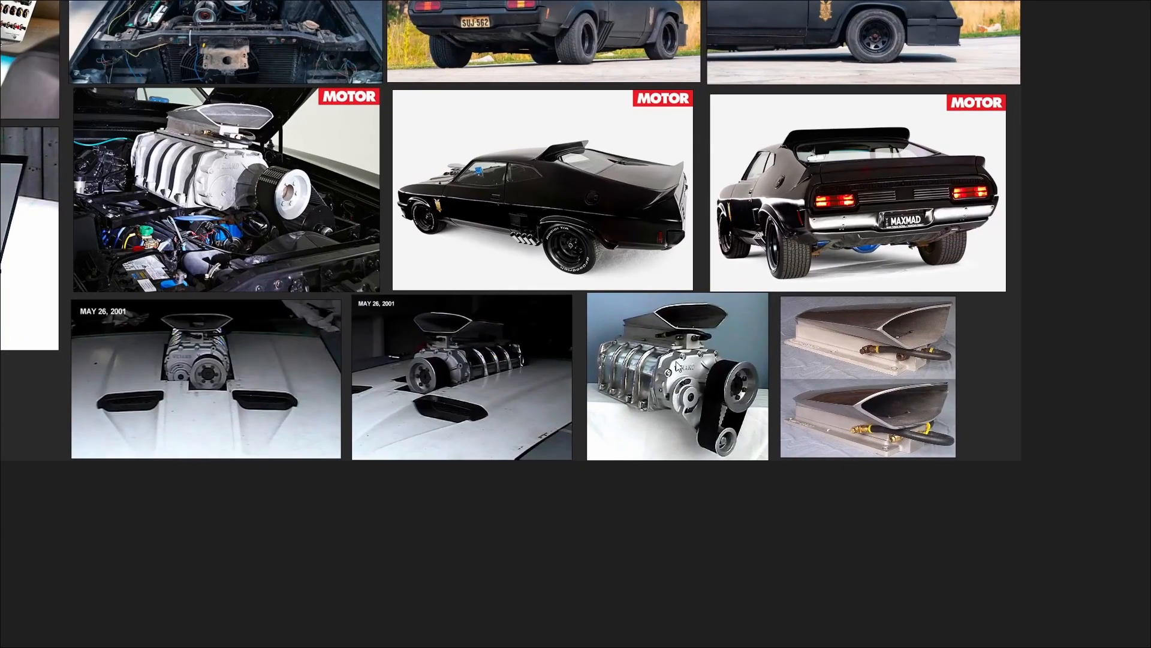
scroll(707, 372, "up", 3)
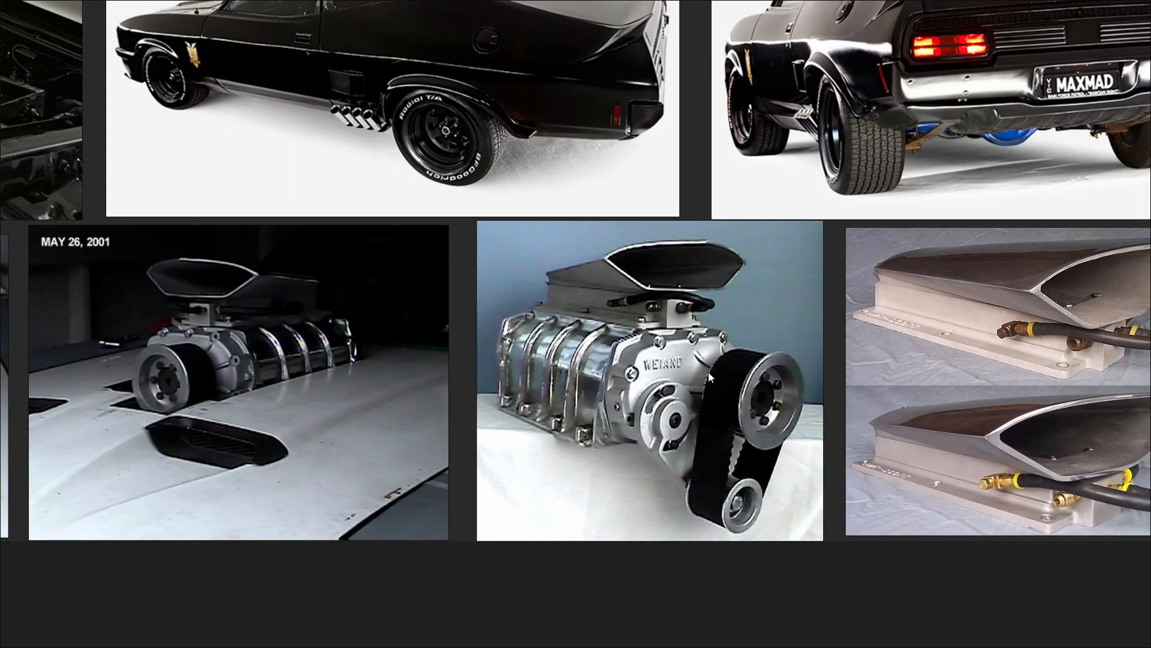
scroll(707, 372, "up", 2)
scroll(708, 371, "down", 2)
middle_click_drag(354, 370, 596, 525)
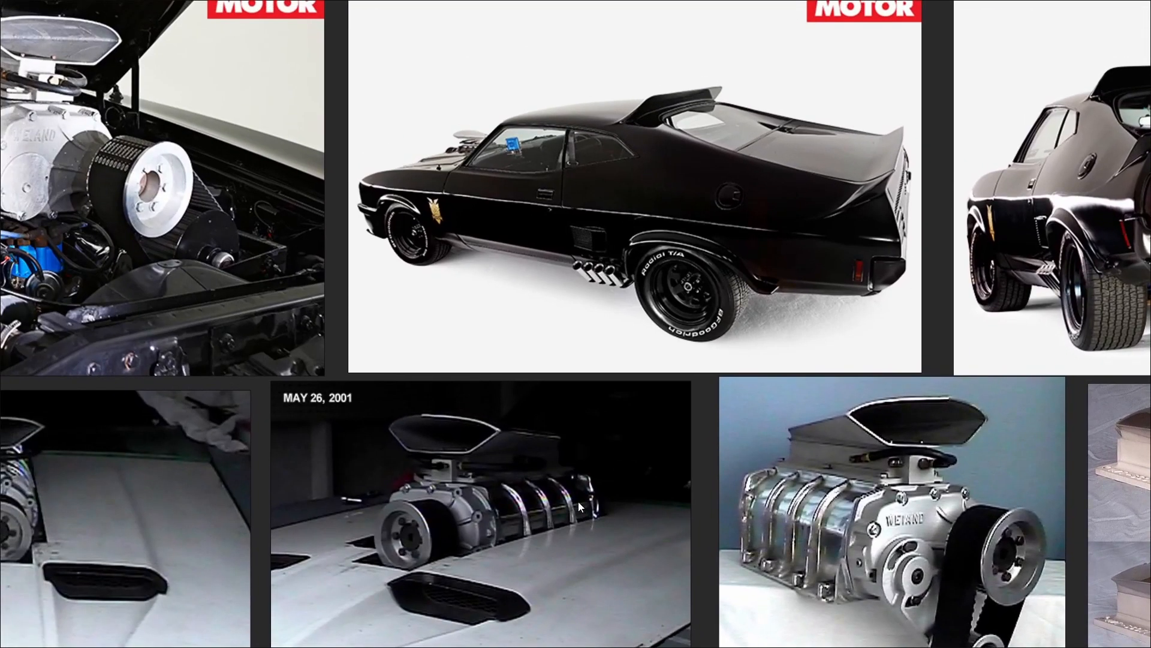
middle_click_drag(175, 281, 572, 300)
scroll(321, 321, "up", 2)
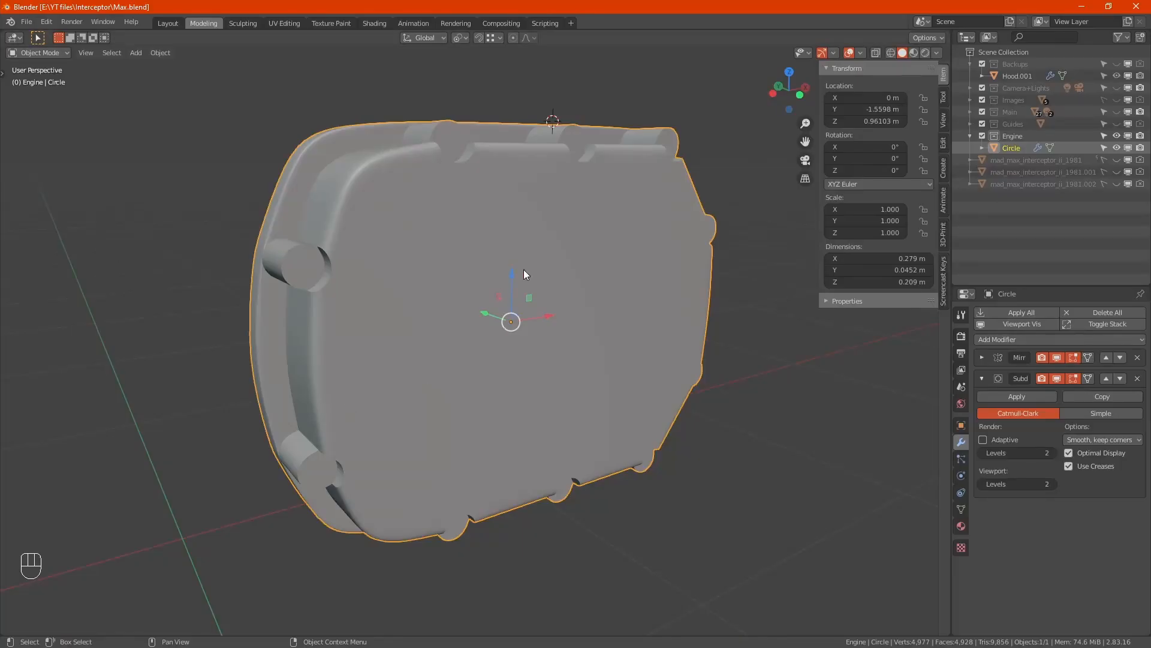
- Snap the 3D cursor to the cover's centreline edge segment just beyond its middle on the +X side
middle_click_drag(609, 345, 593, 347)
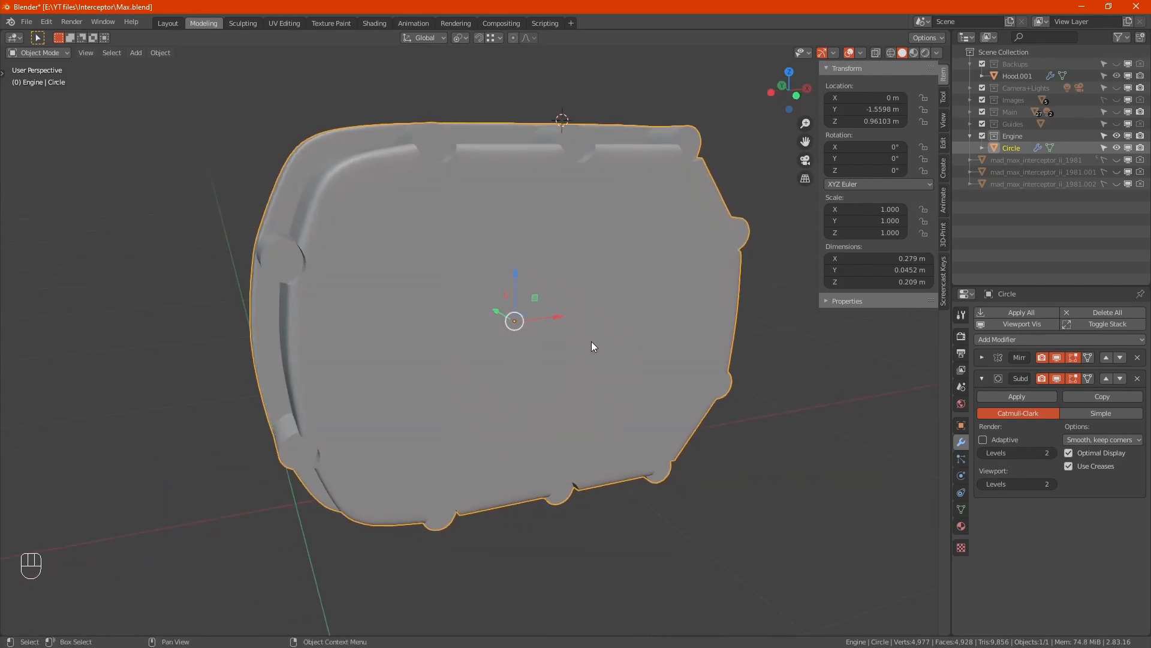
key("KP_1")
key("Tab")
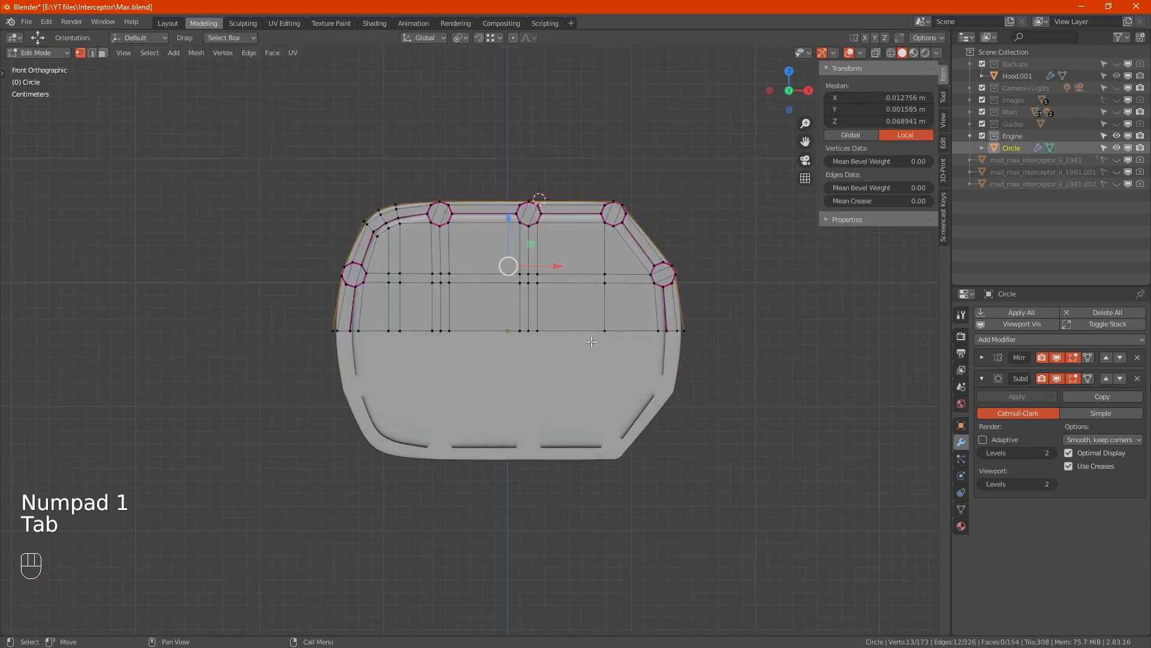
key("2")
left_click(573, 330)
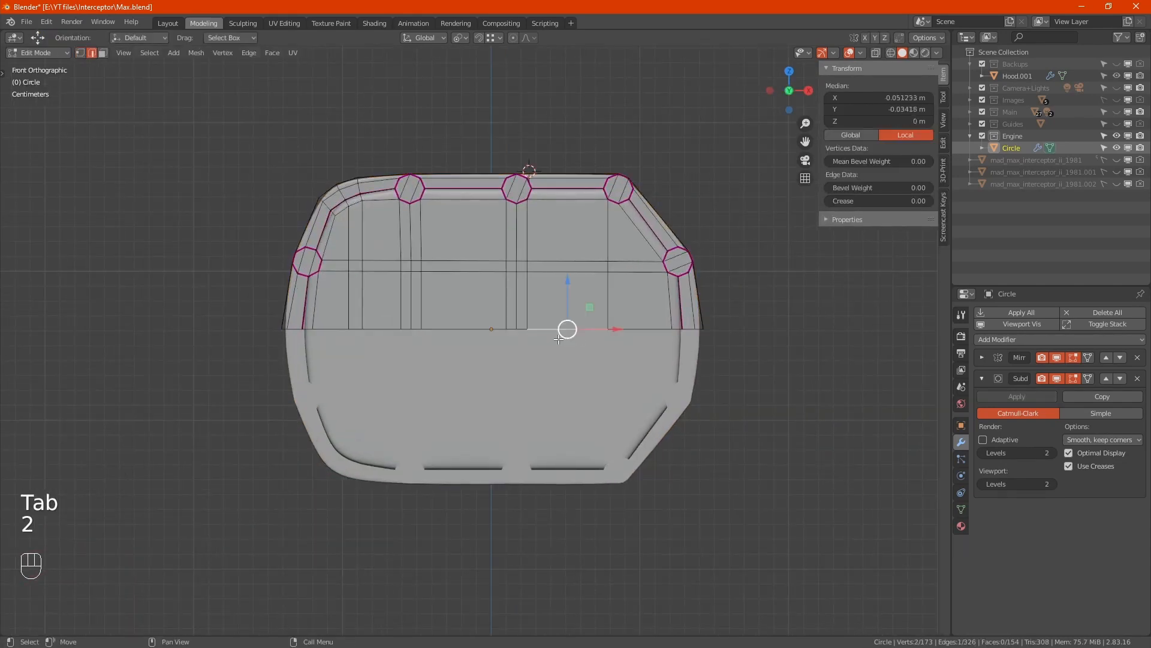
key("shift+s")
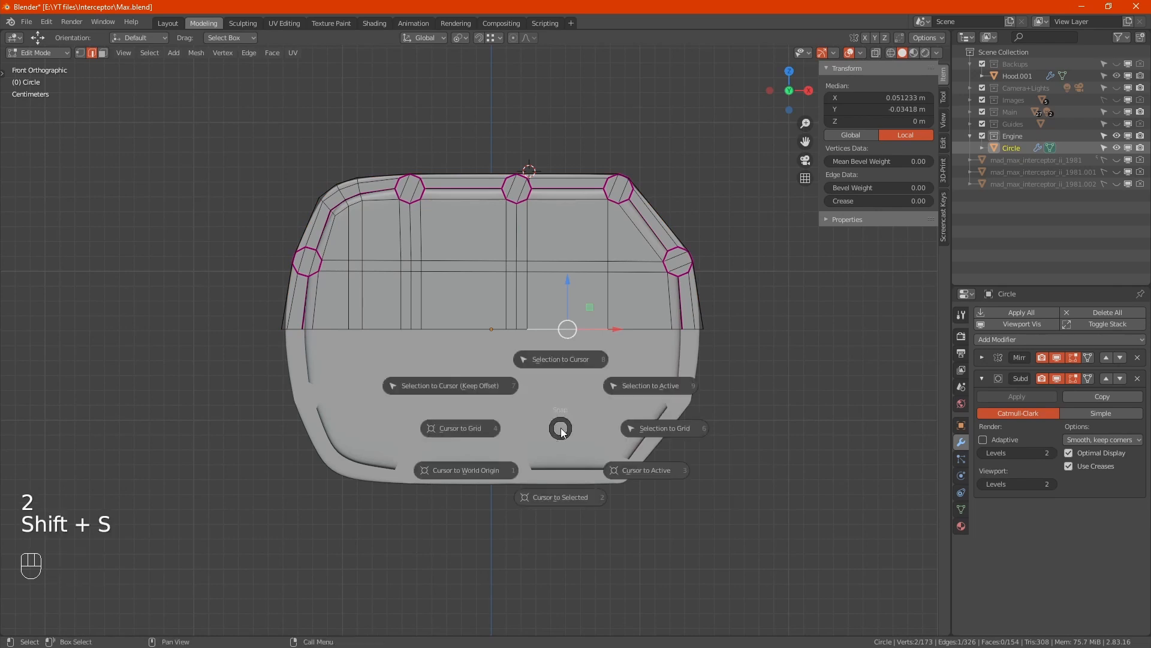
left_click(549, 497)
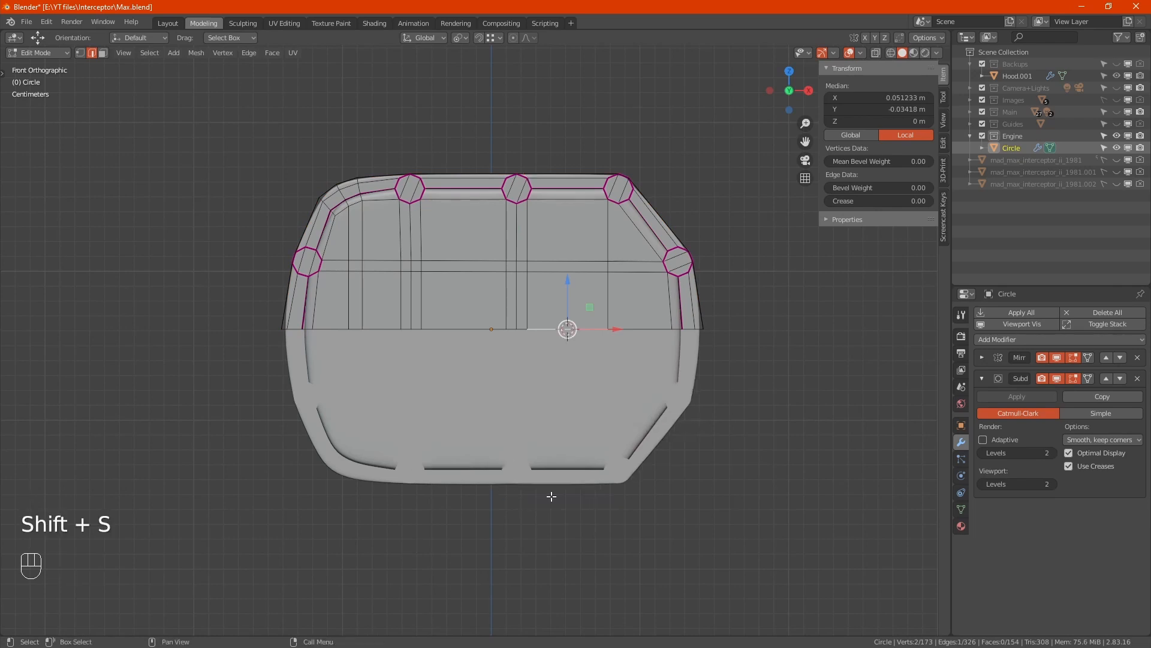
key("Tab")
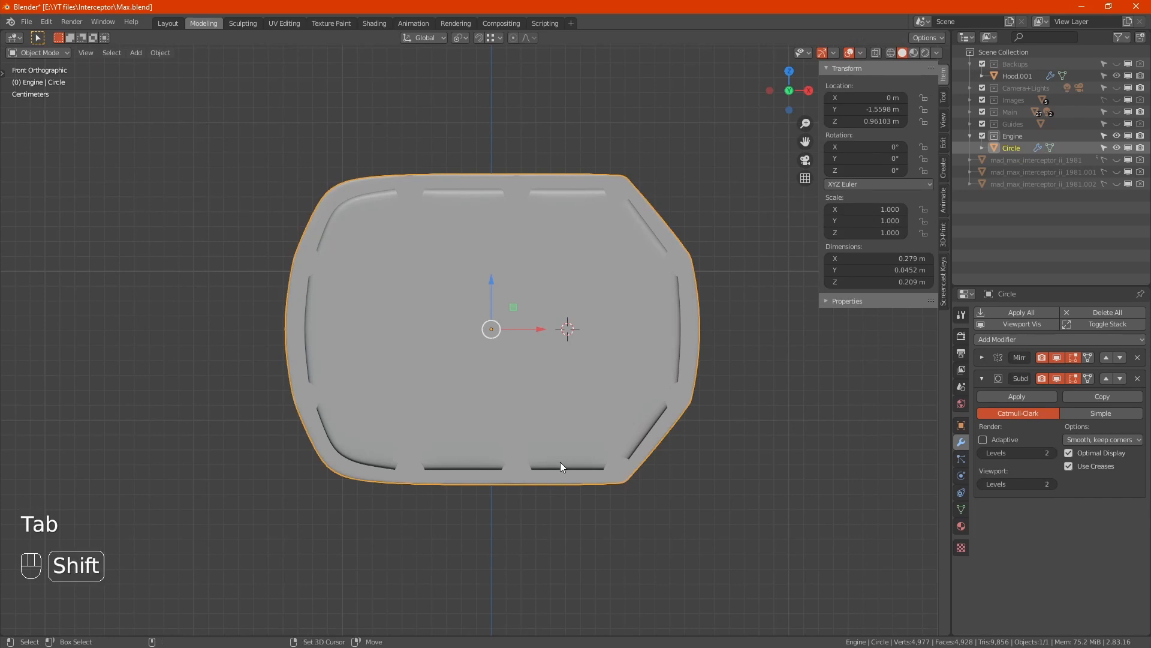
- Add a mesh circle at the 3D cursor with 16 vertices and a radius of 0.05 m
key("shift+a")
mouse_move(524, 402)
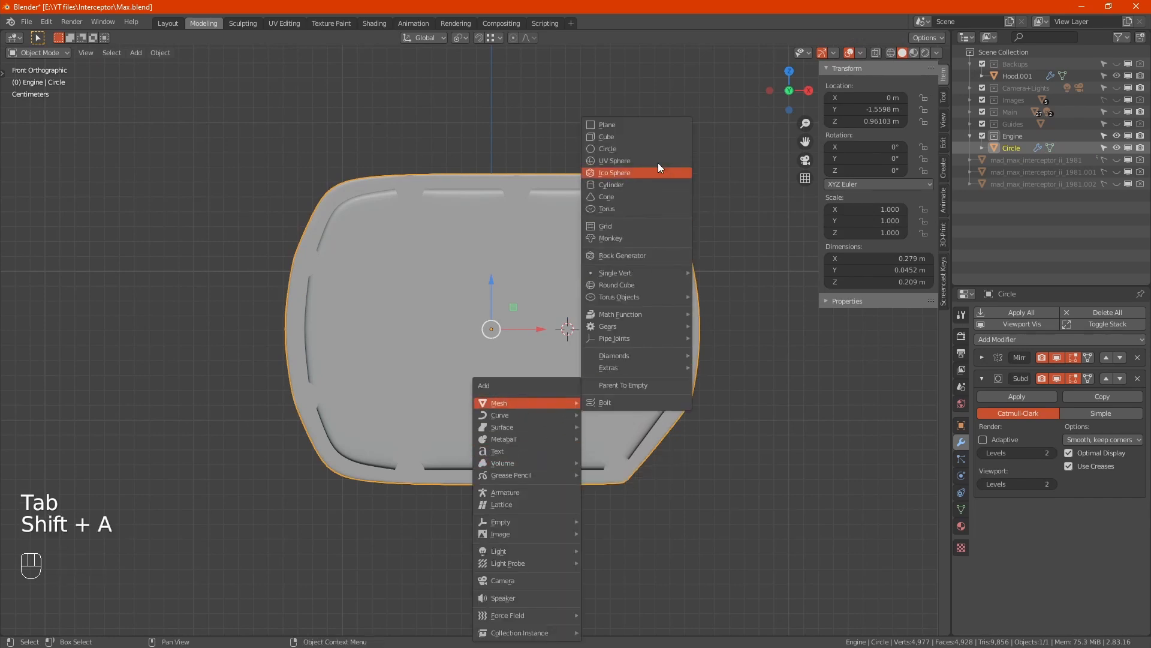
left_click(632, 147)
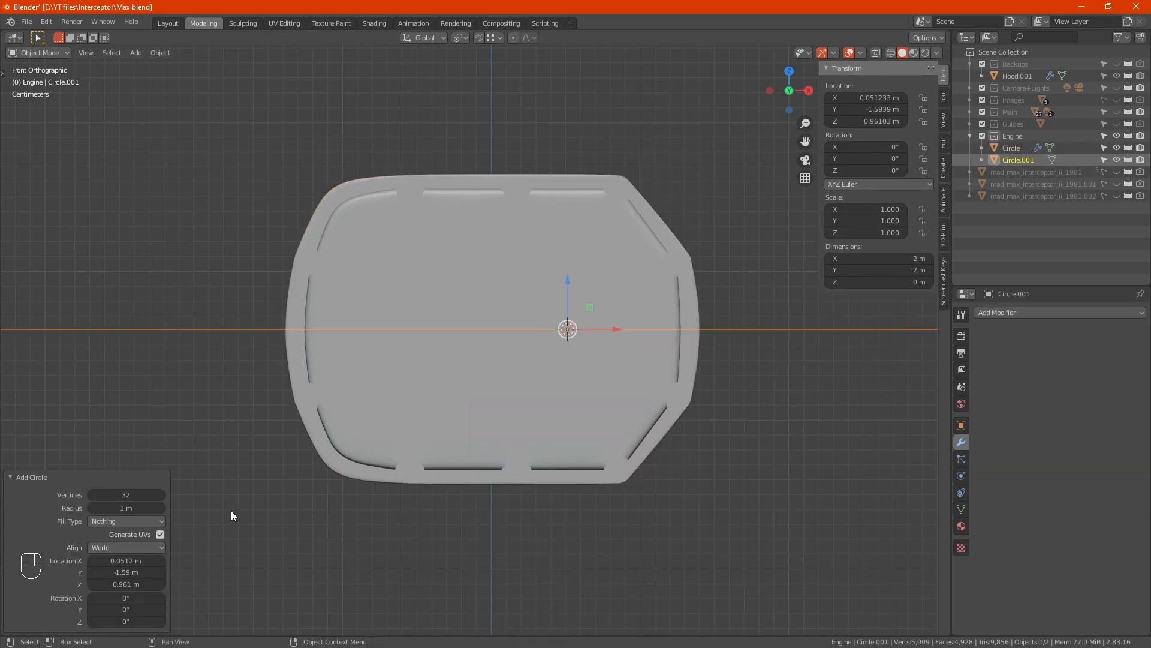
left_click(145, 495)
type("16")
key("Tab")
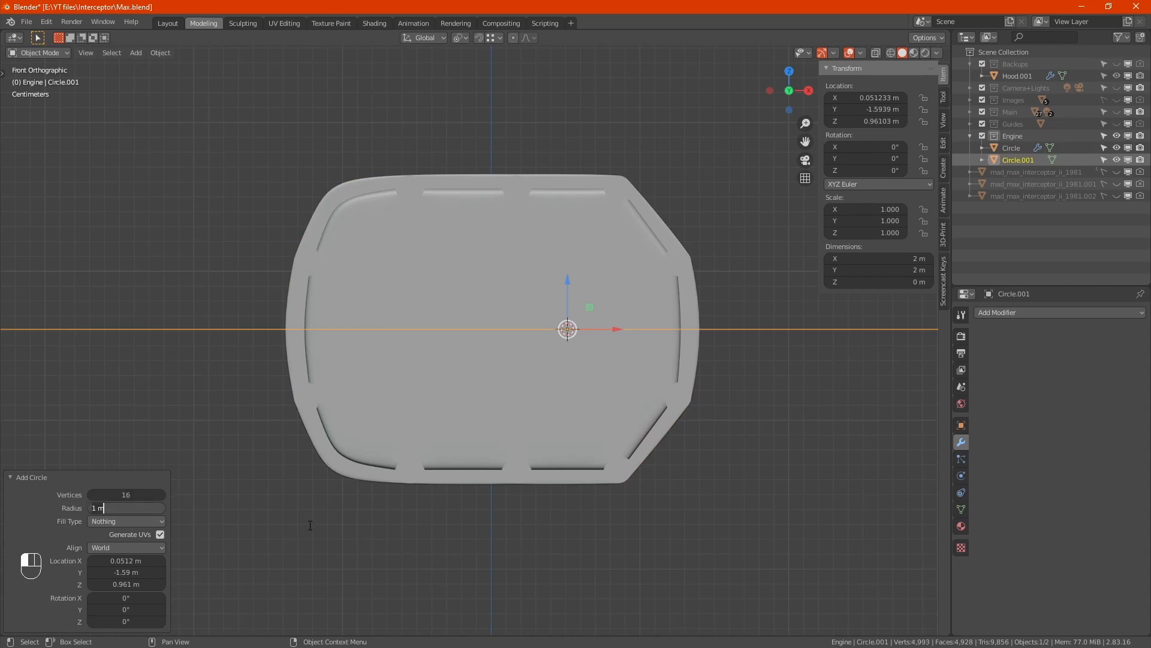
key("BackSpace")
key("BackSpace")
key("BackSpace")
type(".05")
key("Return")
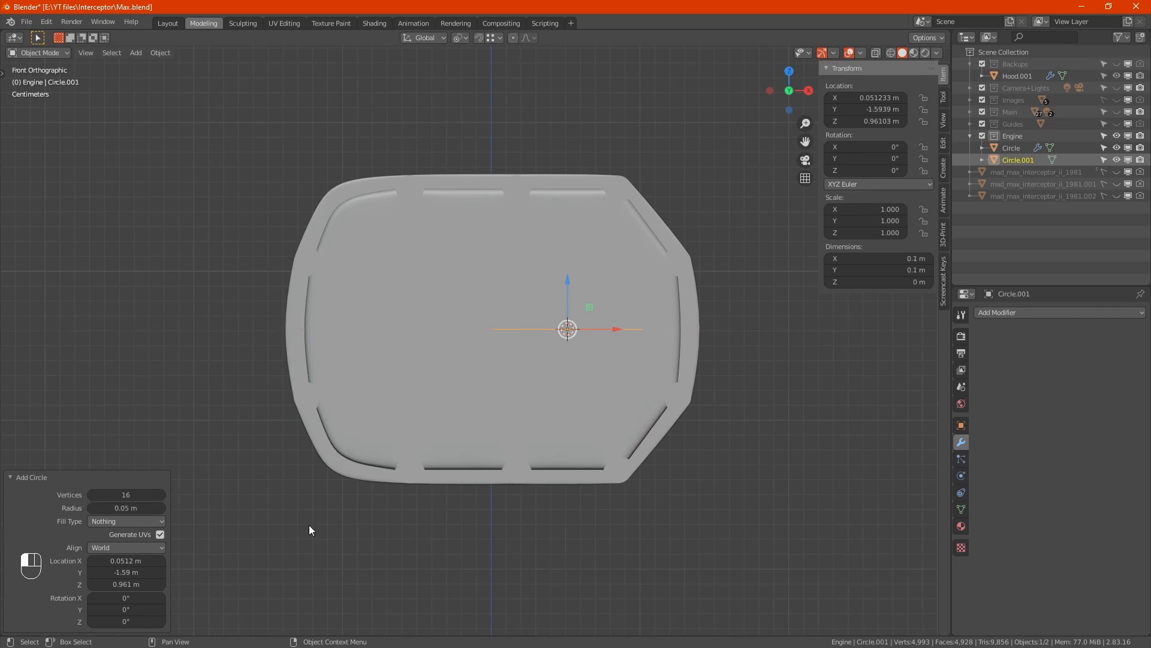
- Set the new circle's X rotation to 90° so it lies parallel to the cover's front face
double_click(141, 593)
type("90")
key("Return")
- Extrude the circle inward at a scale of about 0.77 and move the inner ring about 0.005 m away from the cover along Y
key("Tab")
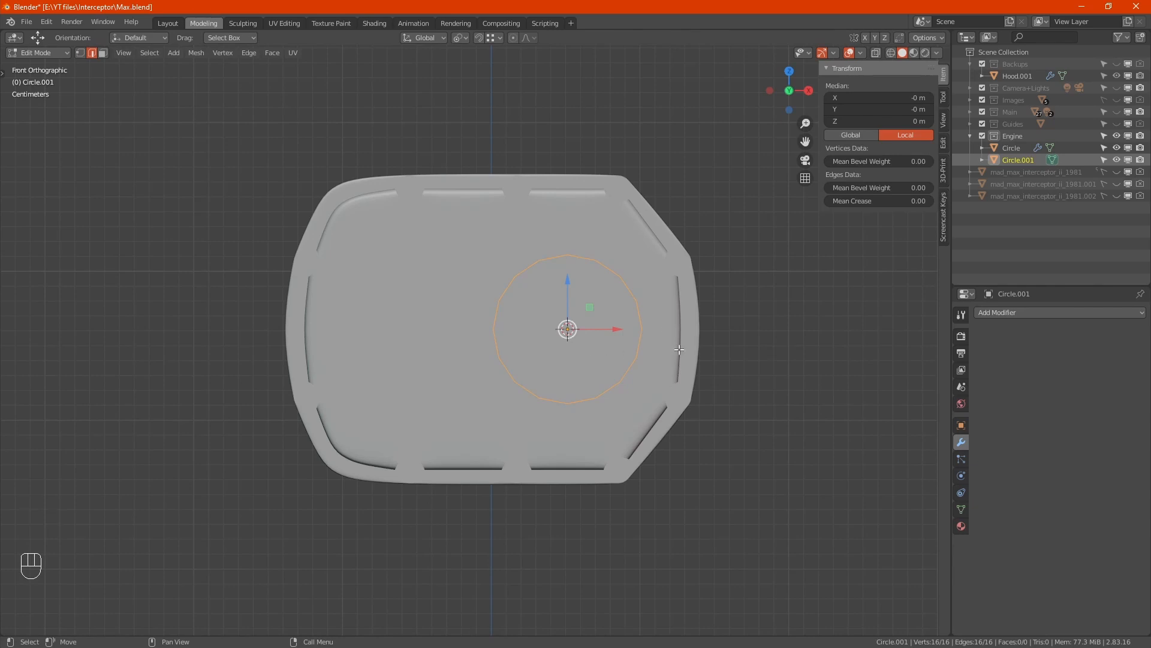
key("1")
key("e")
key("s")
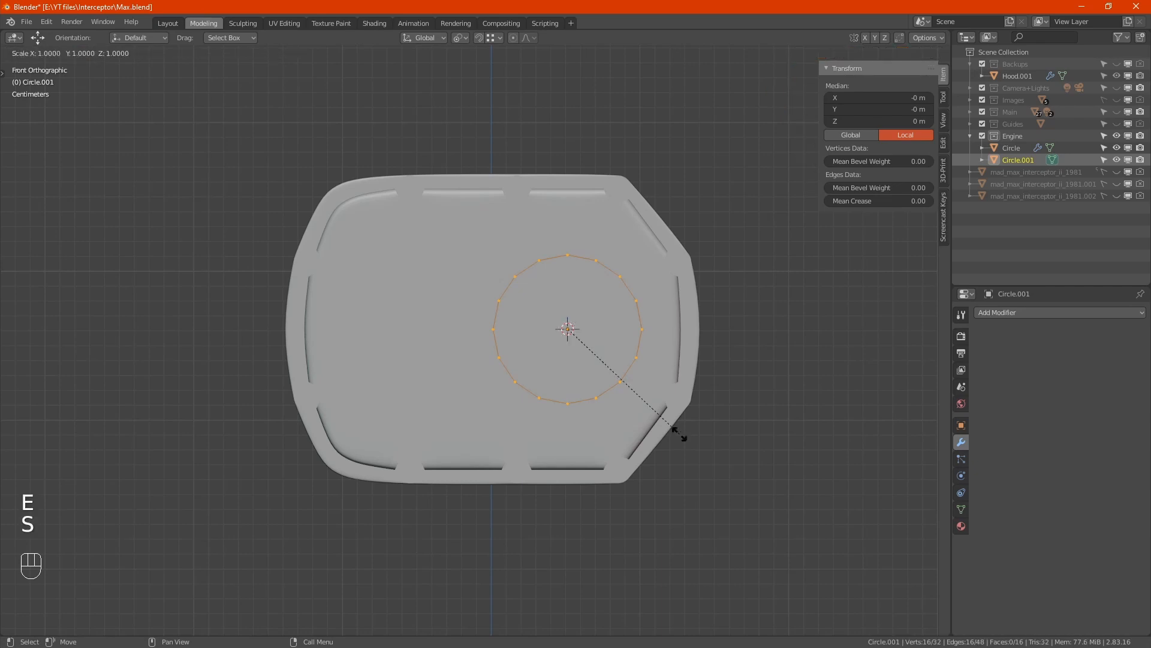
left_click(651, 403)
middle_click_drag(624, 398, 617, 324, "alt")
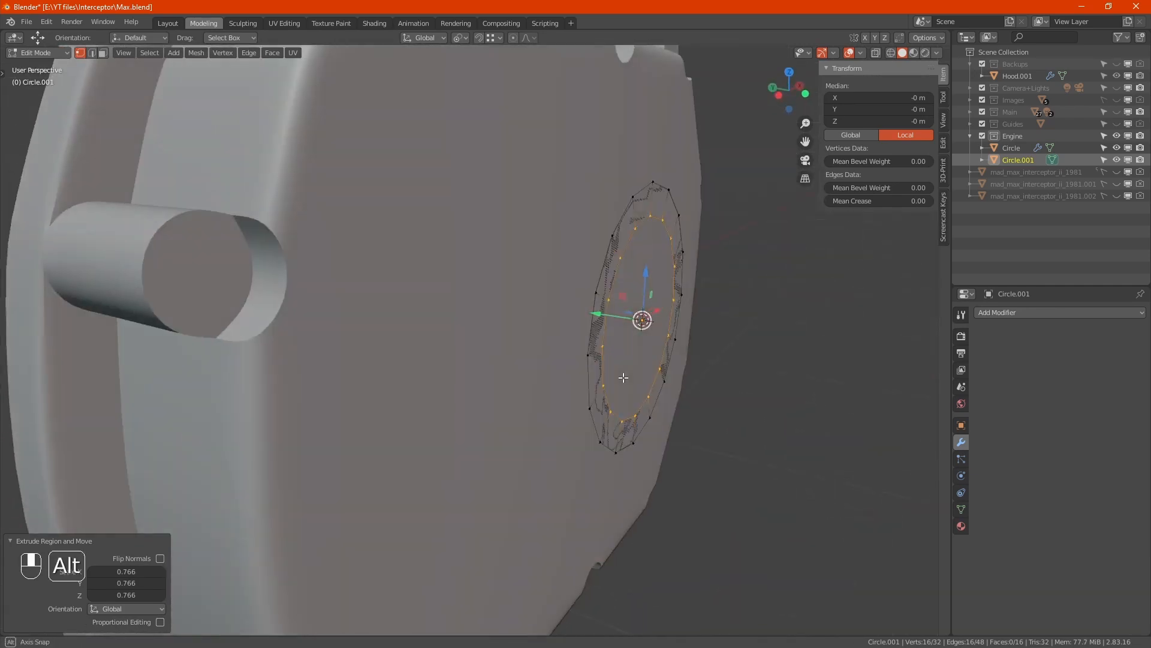
key("g")
key("z")
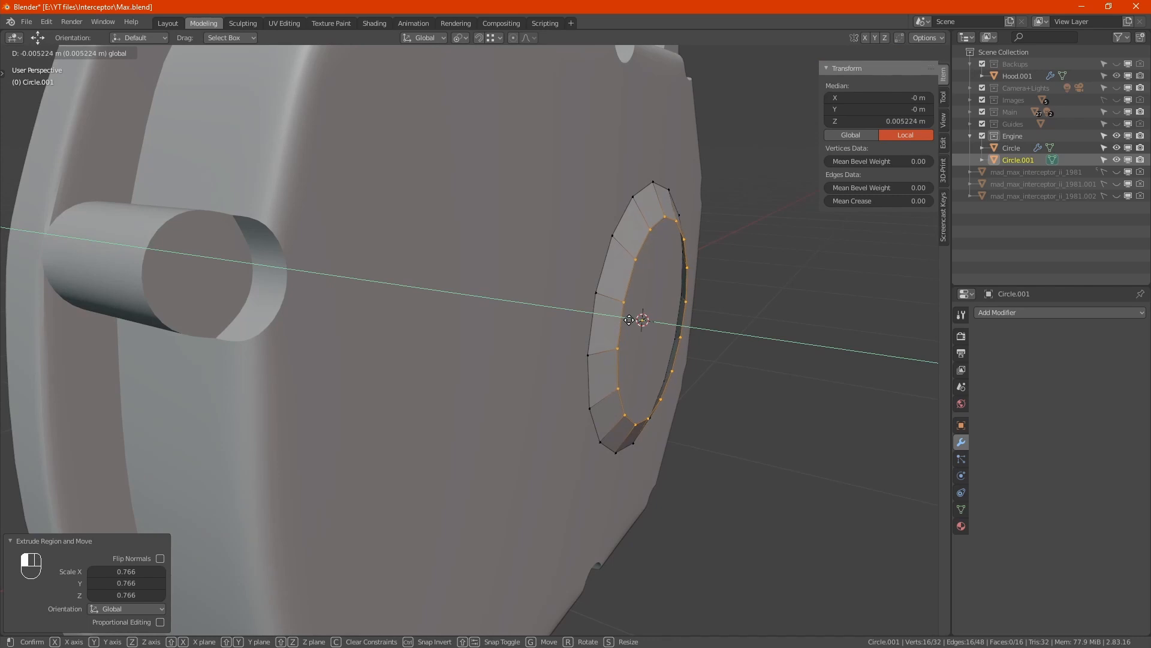
left_click(641, 319)
- Extrude a second, smaller ring at a scale of about 0.77 and move it about 0.009 m farther out along Y
key("e")
key("s")
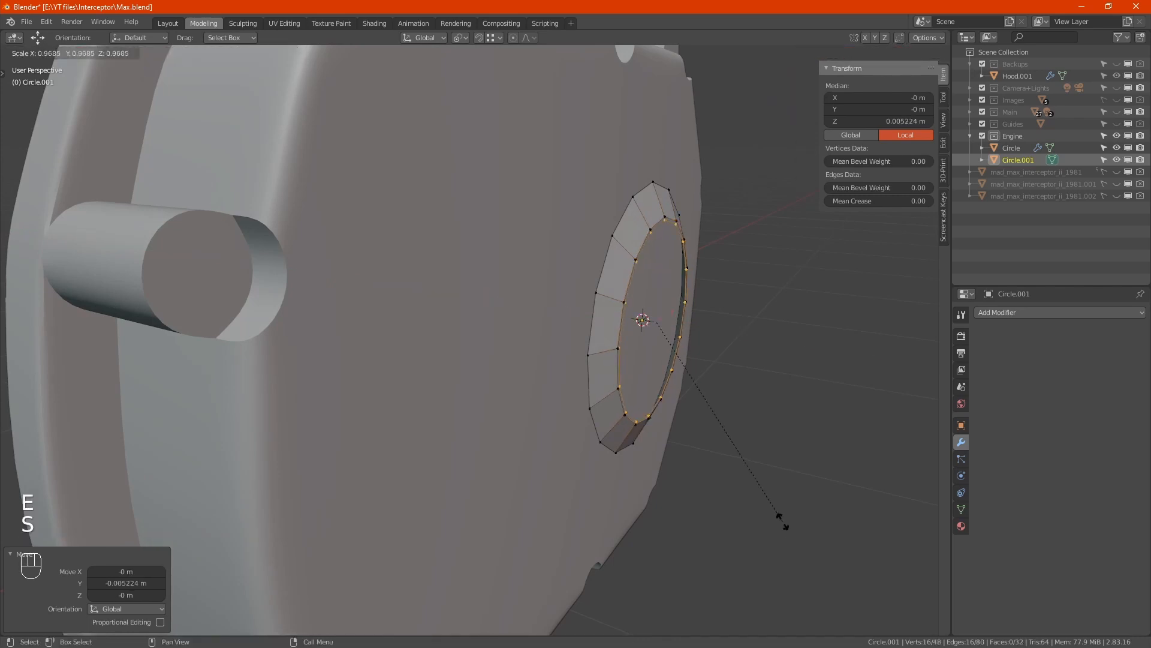
left_click(763, 471)
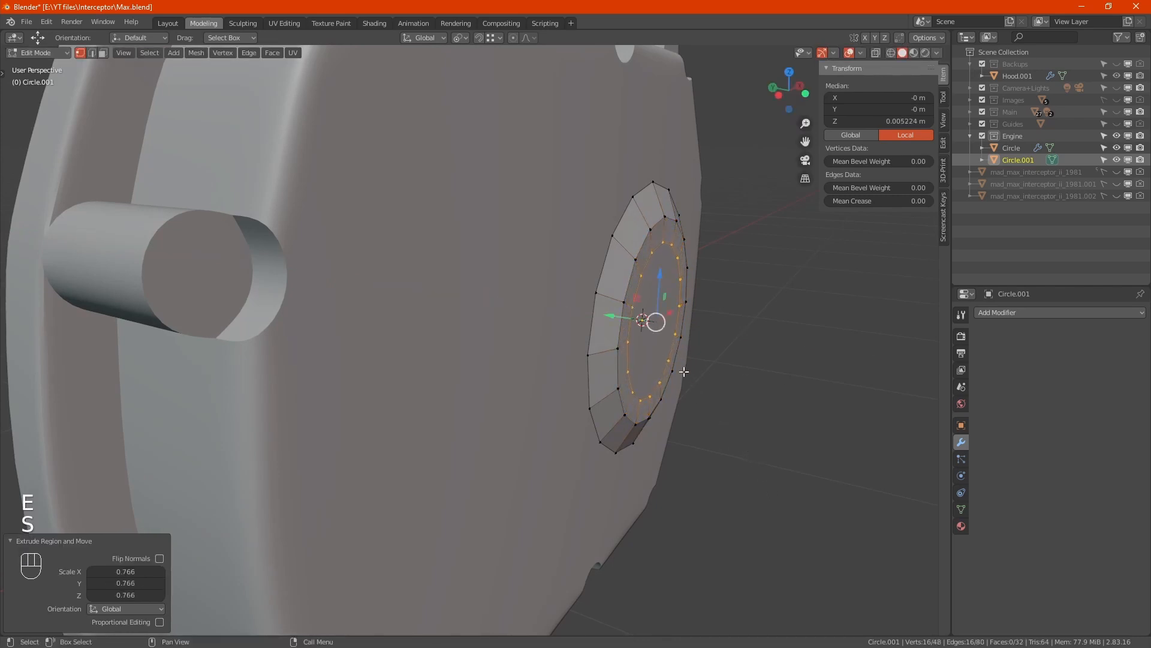
left_click_drag(612, 320, 638, 328)
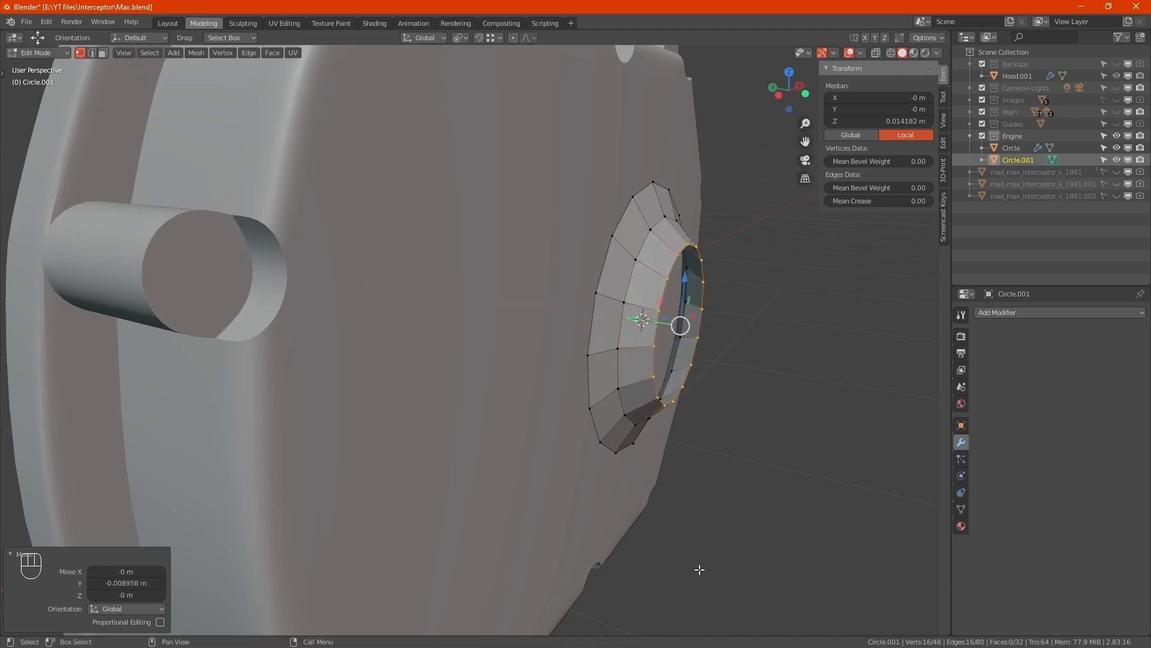
- Extrude the innermost ring about 0.027 m straight out along Y to form a cylindrical neck
key("e")
key("y")
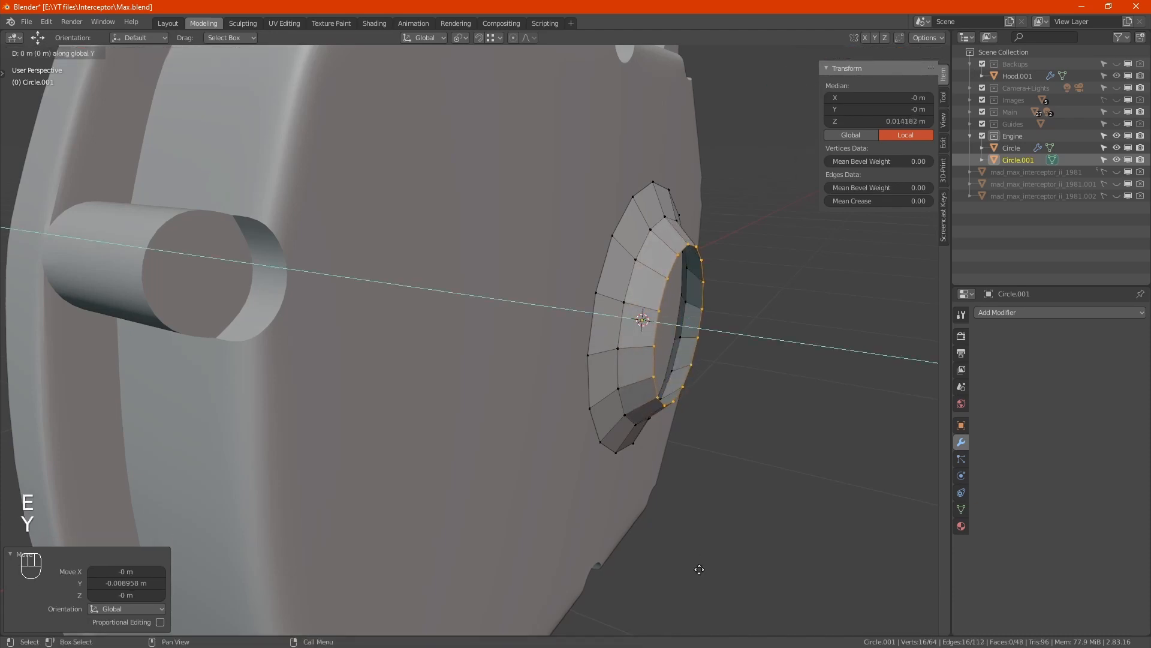
left_click(768, 575)
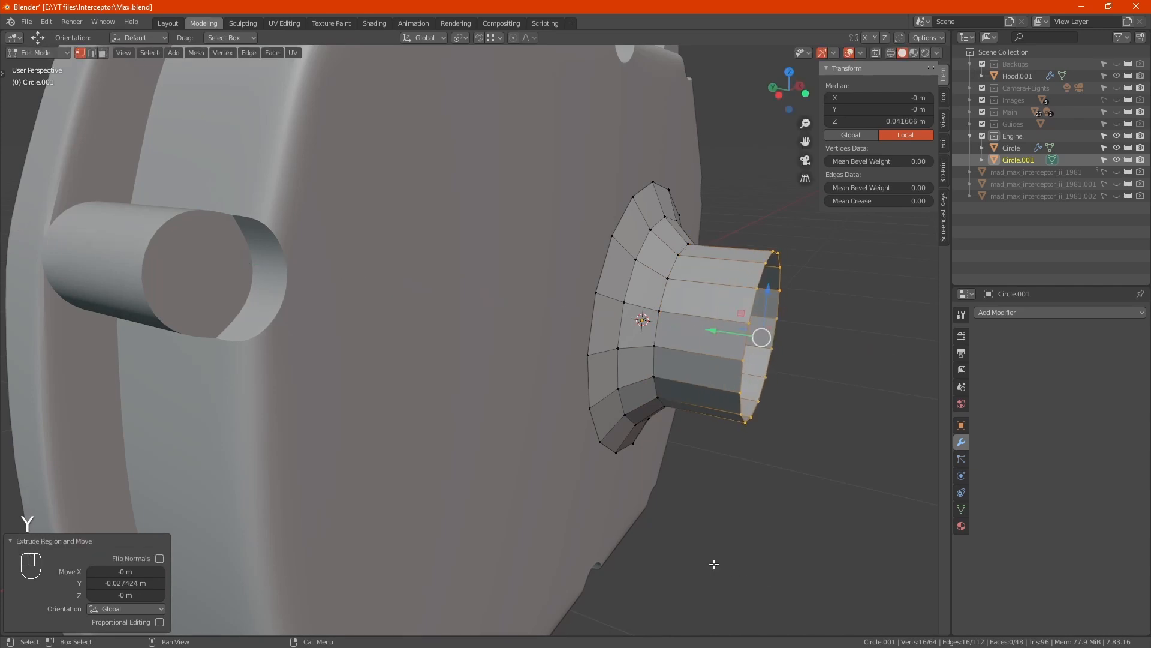
- Select the flange's outer vertex loop against the cover and assign it to a new vertex group
left_click(679, 413, "alt")
middle_click_drag(679, 413, 597, 424)
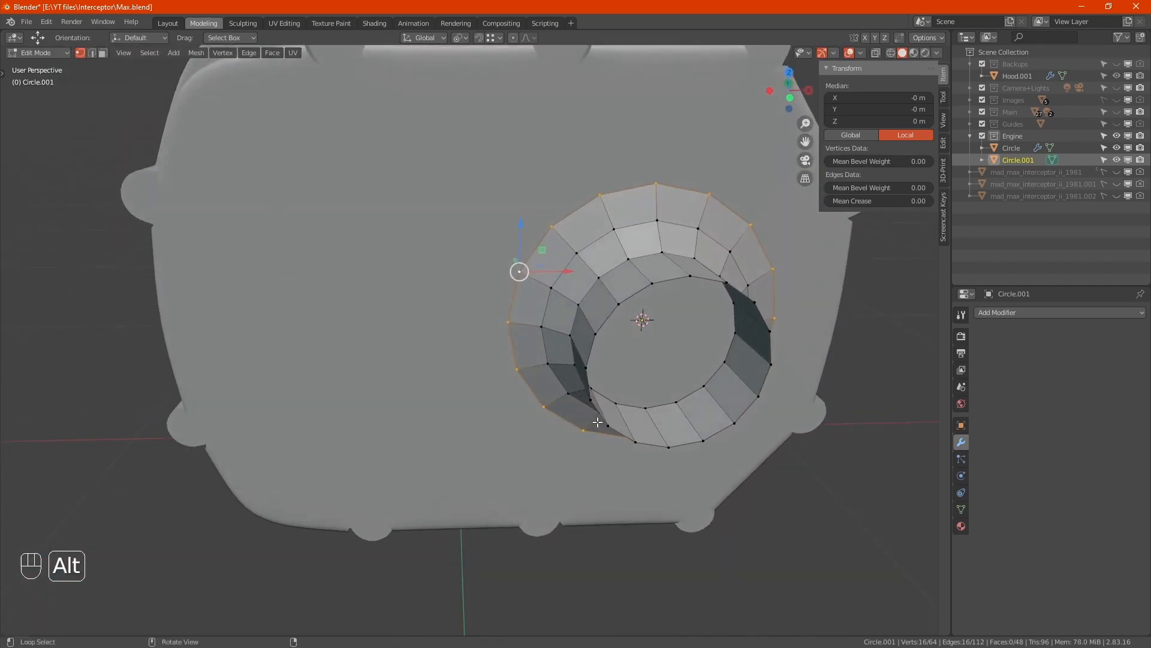
left_click(962, 509)
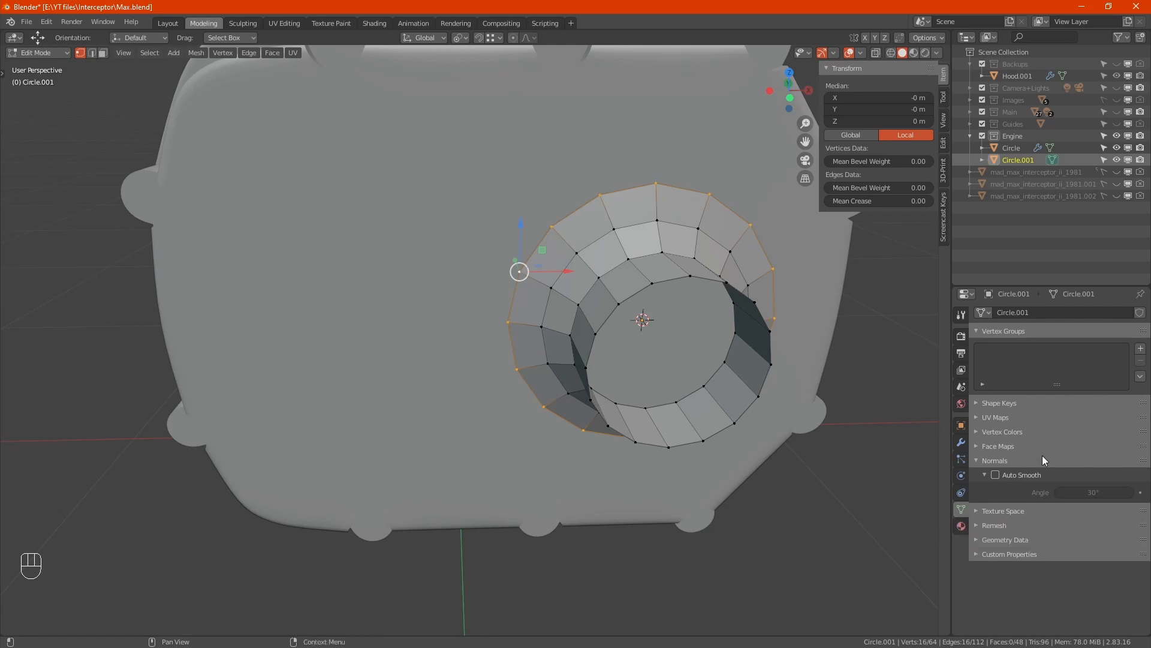
left_click(1141, 348)
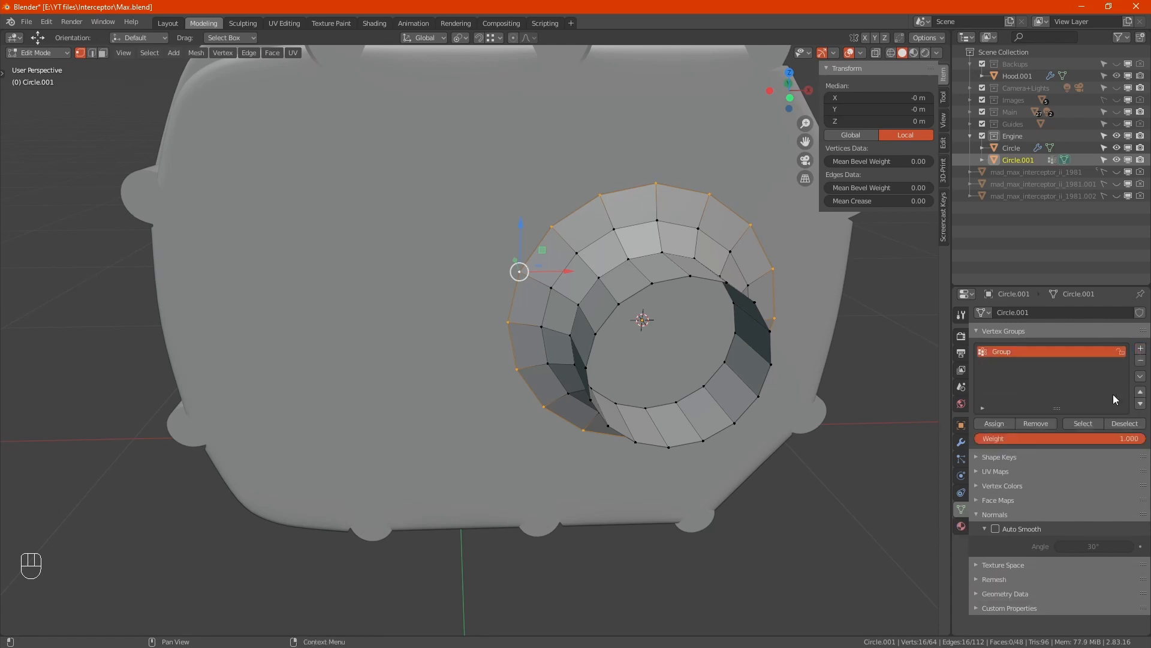
left_click(994, 423)
left_click(961, 442)
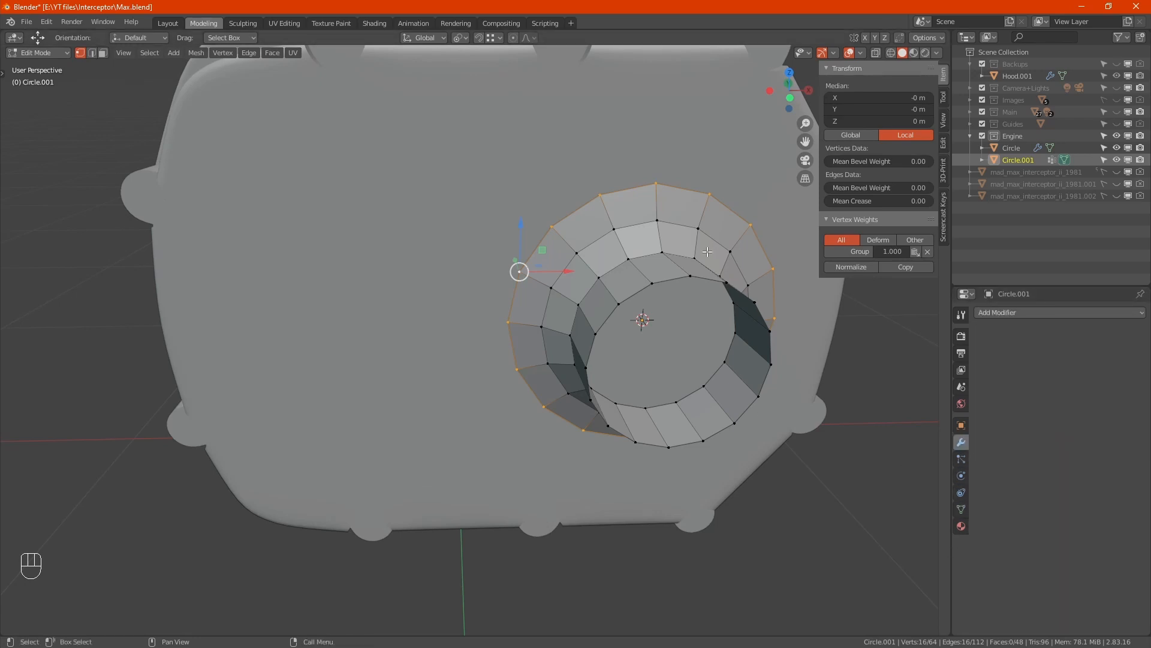
- Leave mesh editing and apply smooth shading to the flanged neck
key("Tab")
right_click(603, 257)
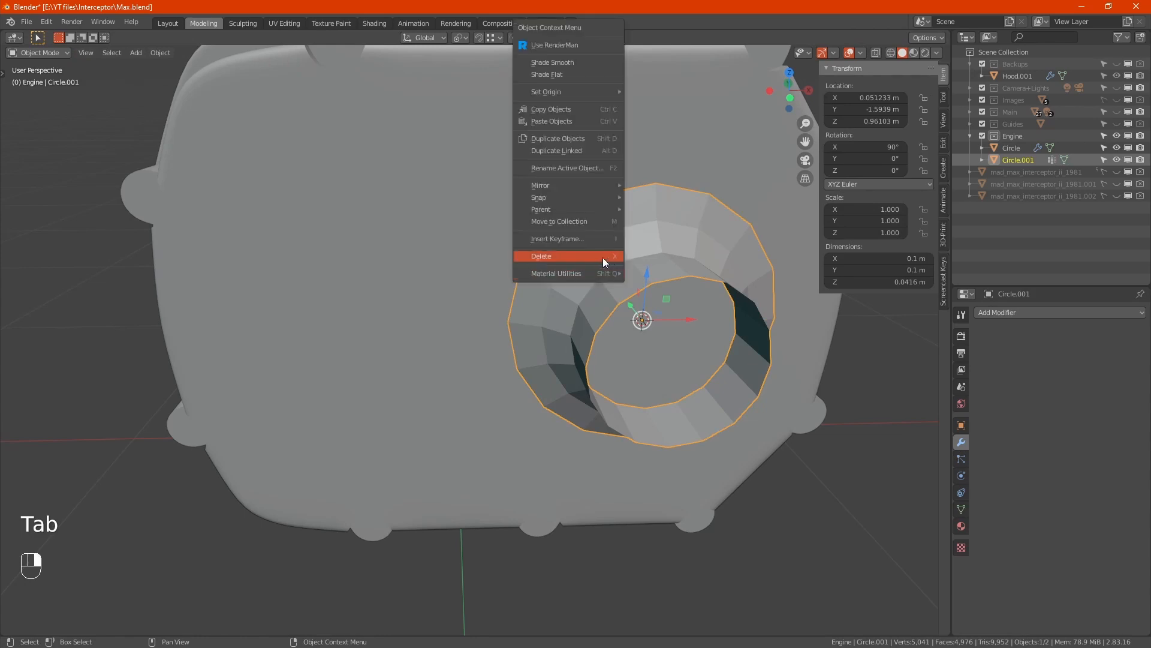
left_click(568, 63)
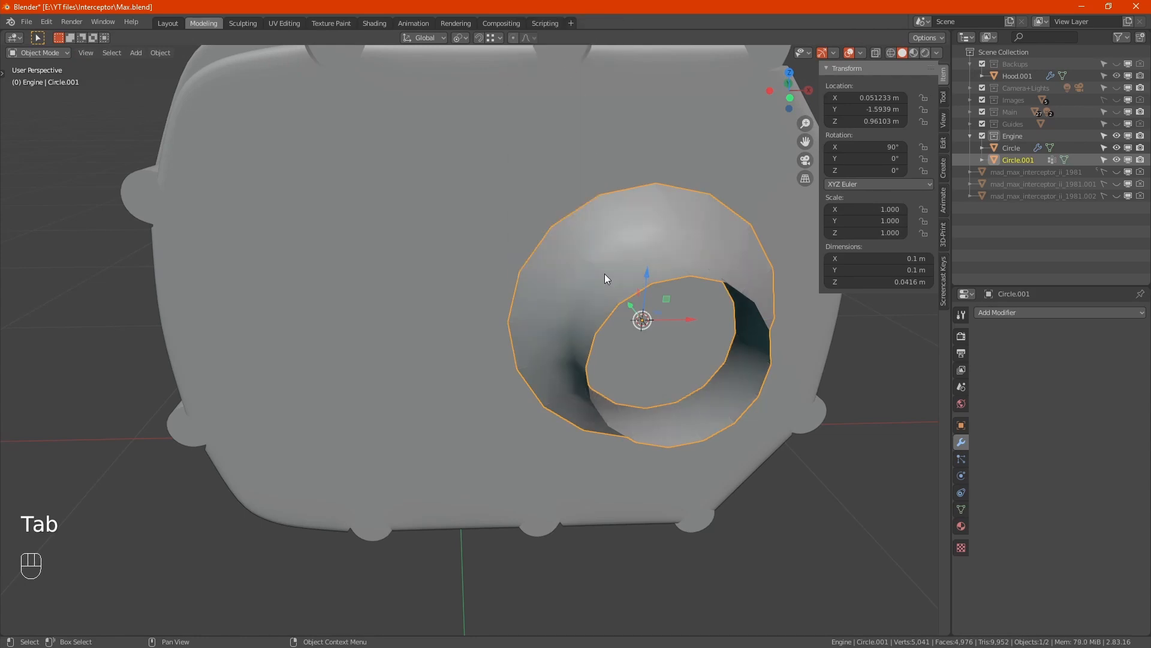
- Add a Subdivision Surface modifier to the flanged neck and set its viewport levels to 2
key("KP_Decimal")
middle_click_drag(525, 339, 508, 358, "alt")
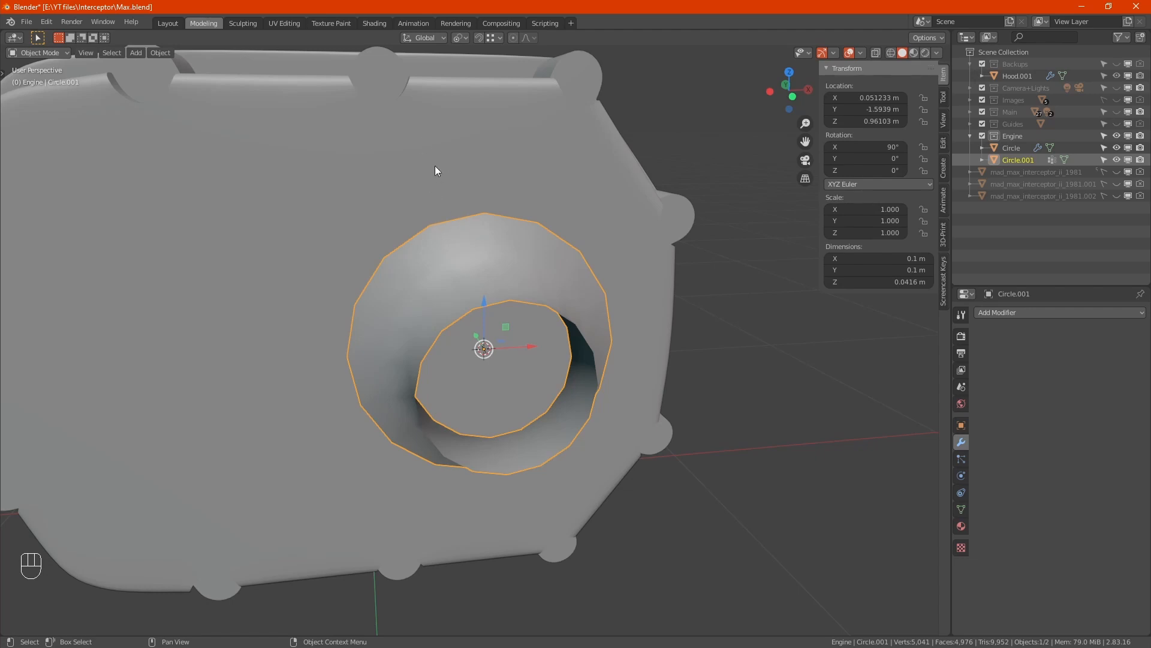
middle_click_drag(433, 242, 456, 272)
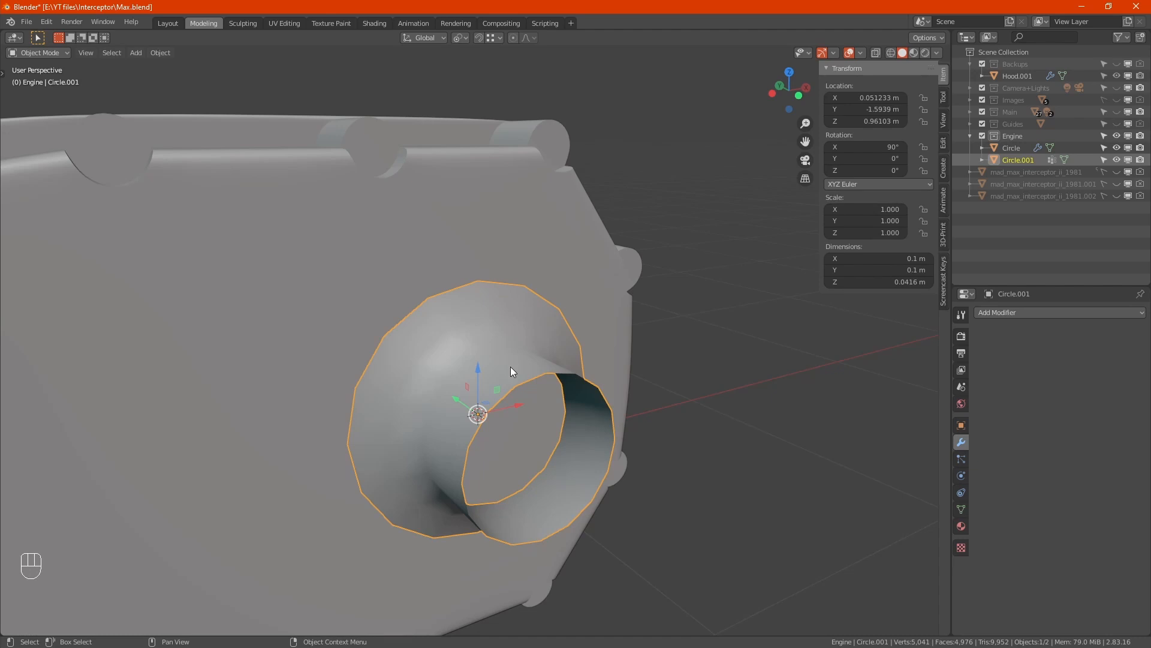
left_click(1005, 313)
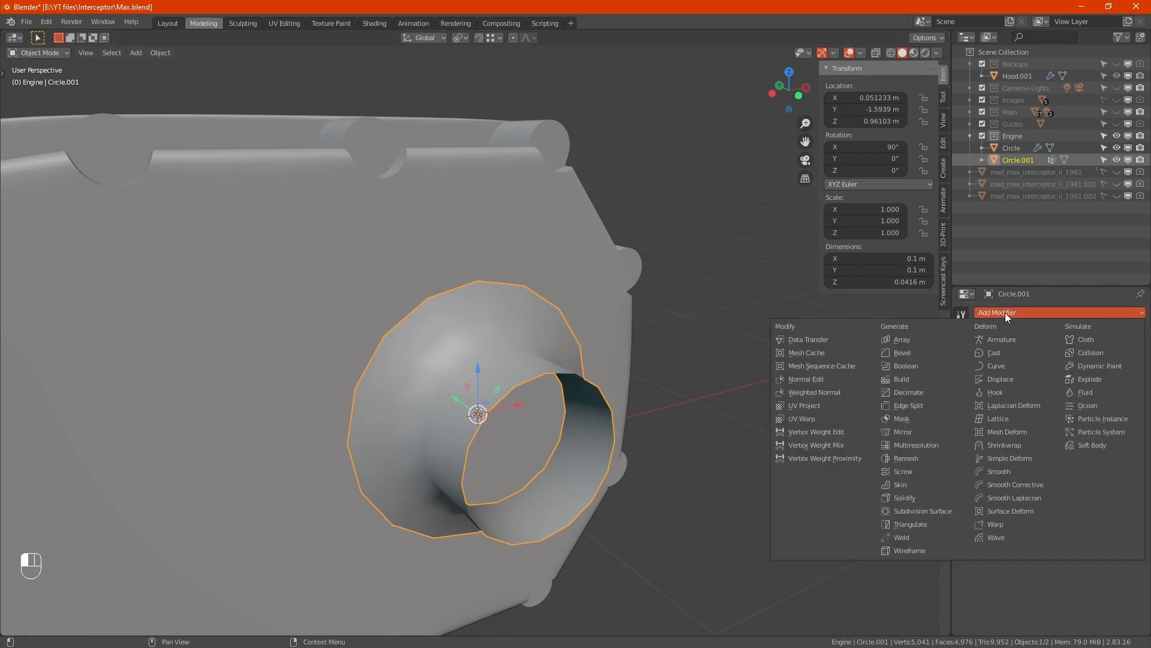
left_click(927, 511)
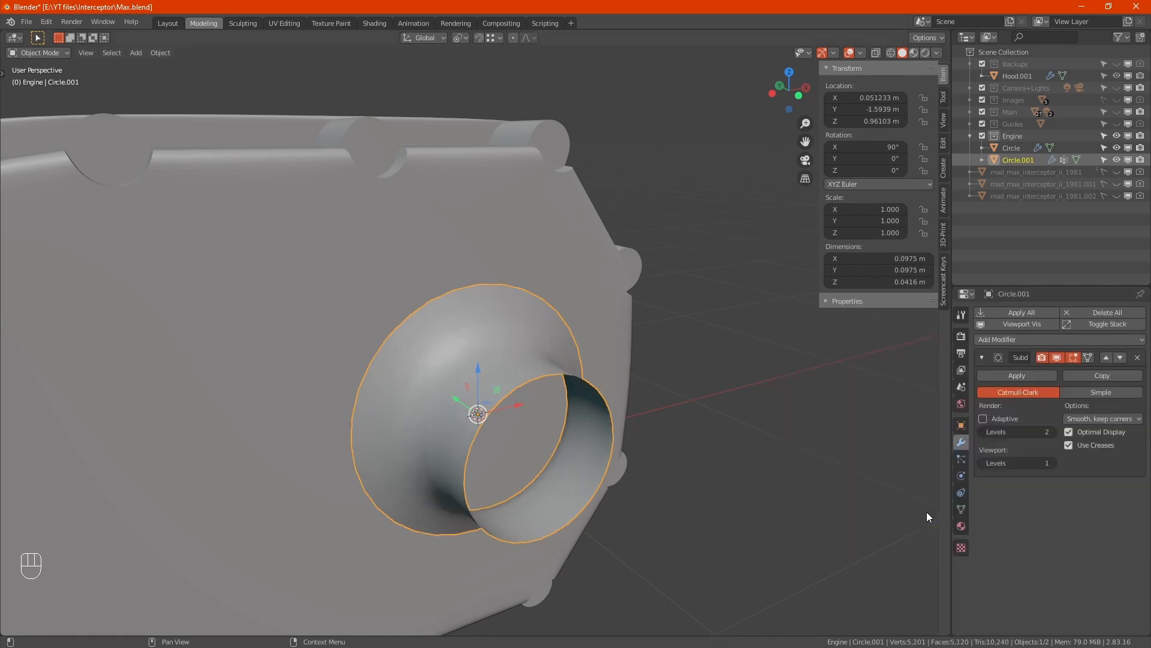
left_click(1055, 462)
left_click(981, 358)
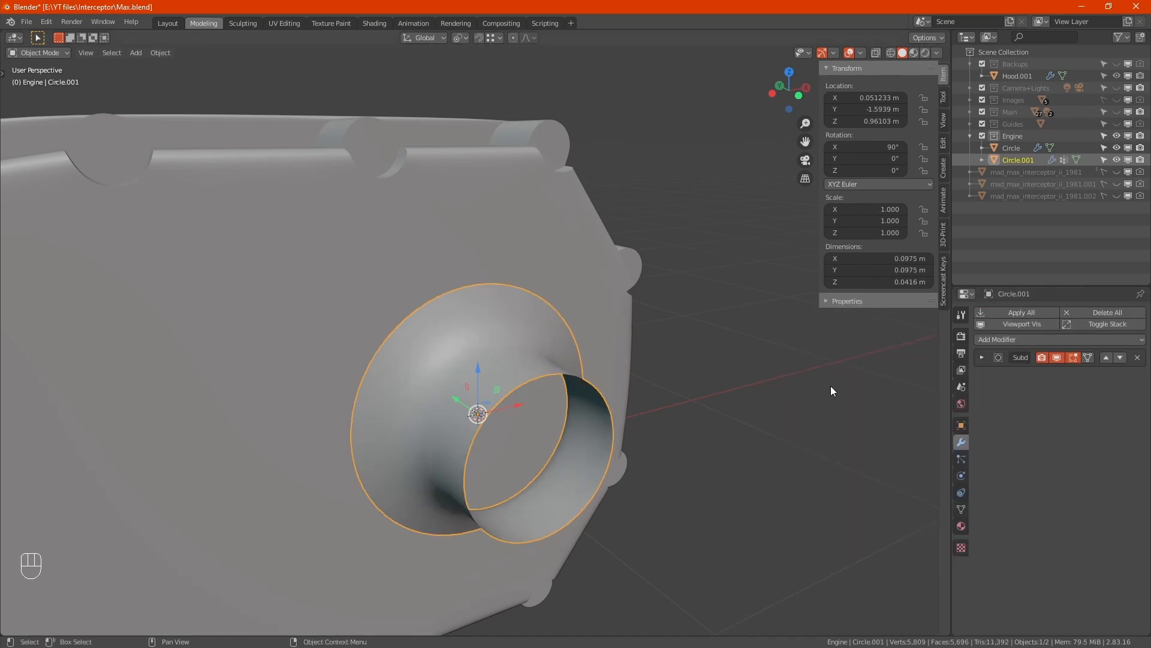
- Select both the cover and the flanged neck, and assign them the existing Metal-Steel material
left_click(830, 386)
left_click_drag(721, 206, 376, 391)
right_click(380, 363)
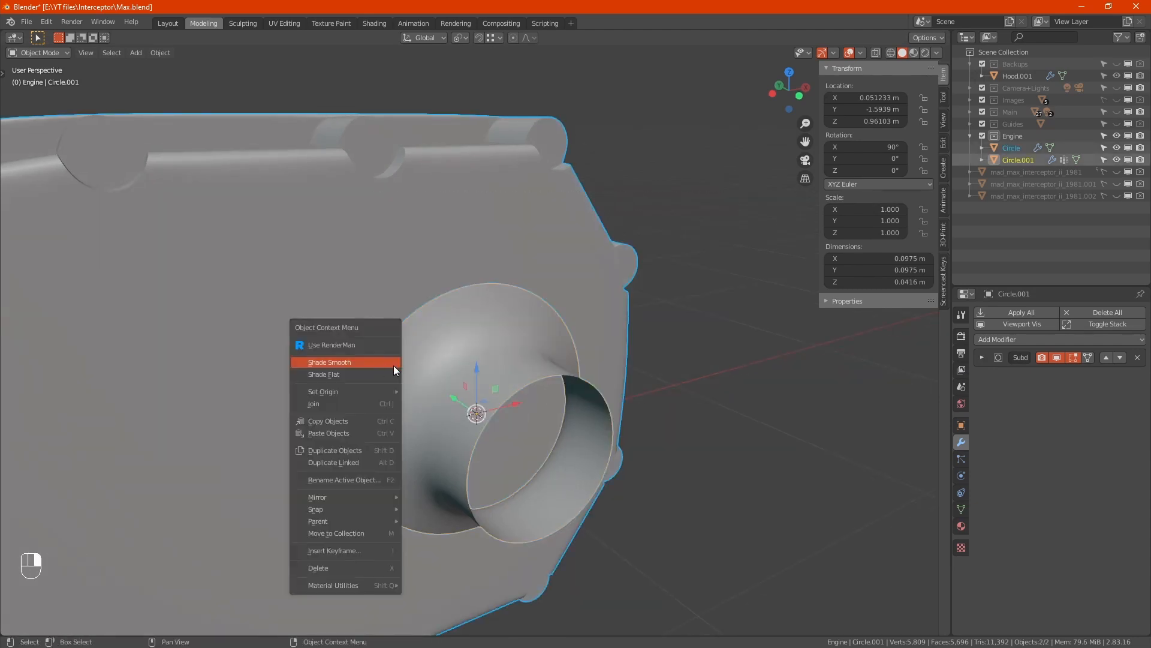
left_click(390, 363)
key("a")
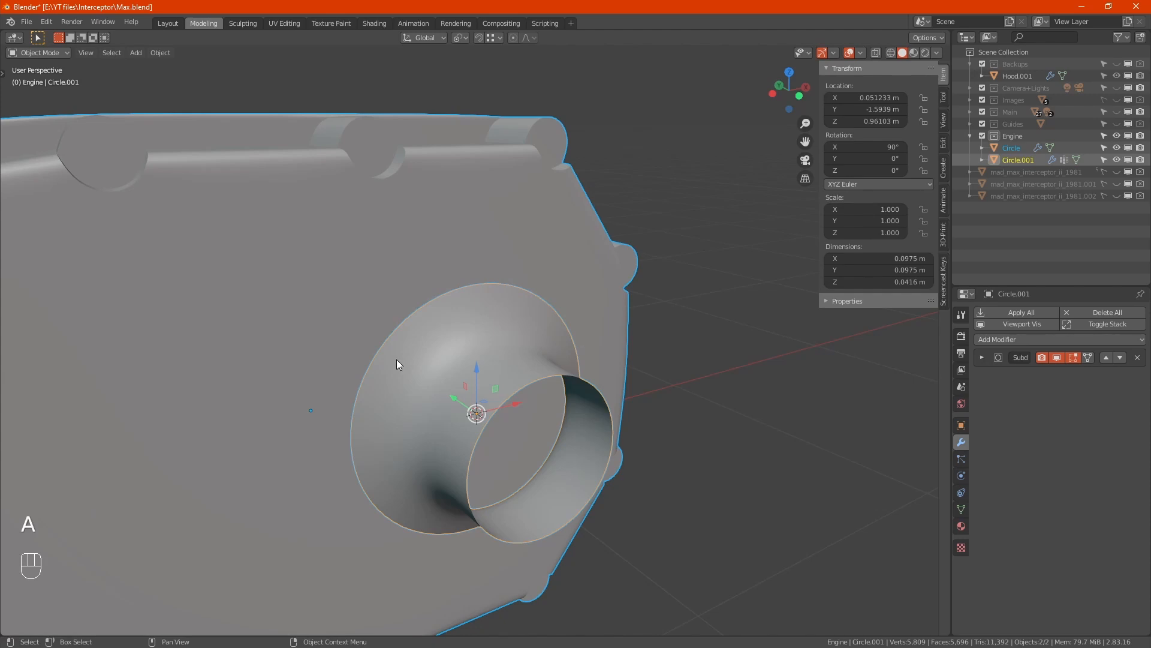
right_click(397, 364)
mouse_move(368, 584)
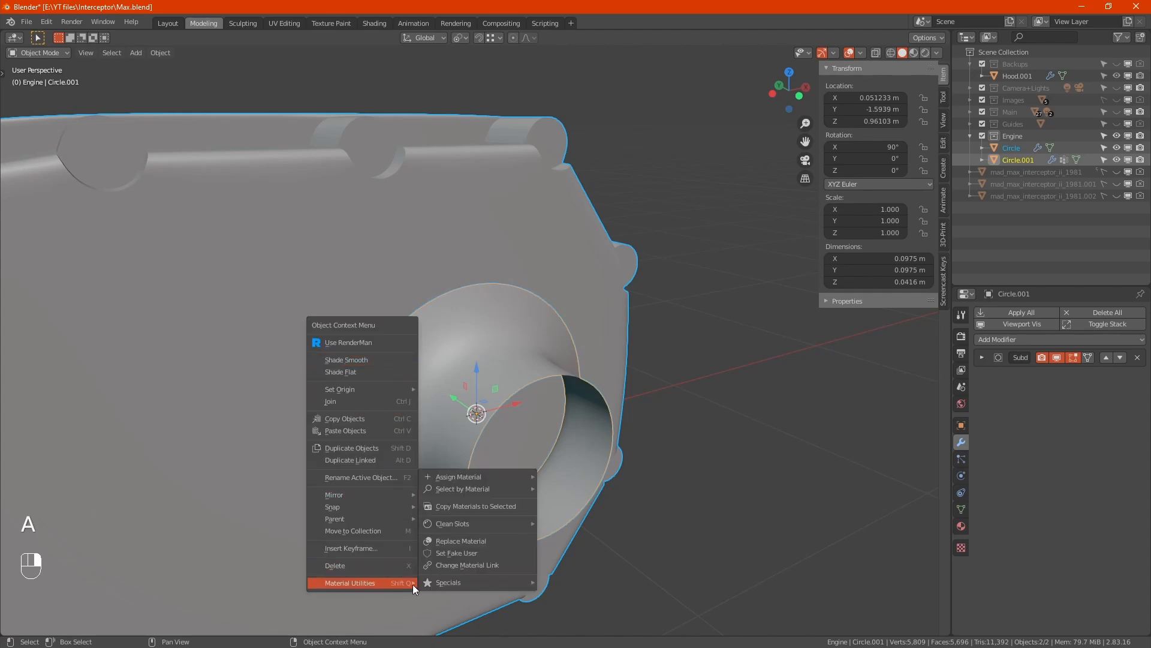
mouse_move(484, 477)
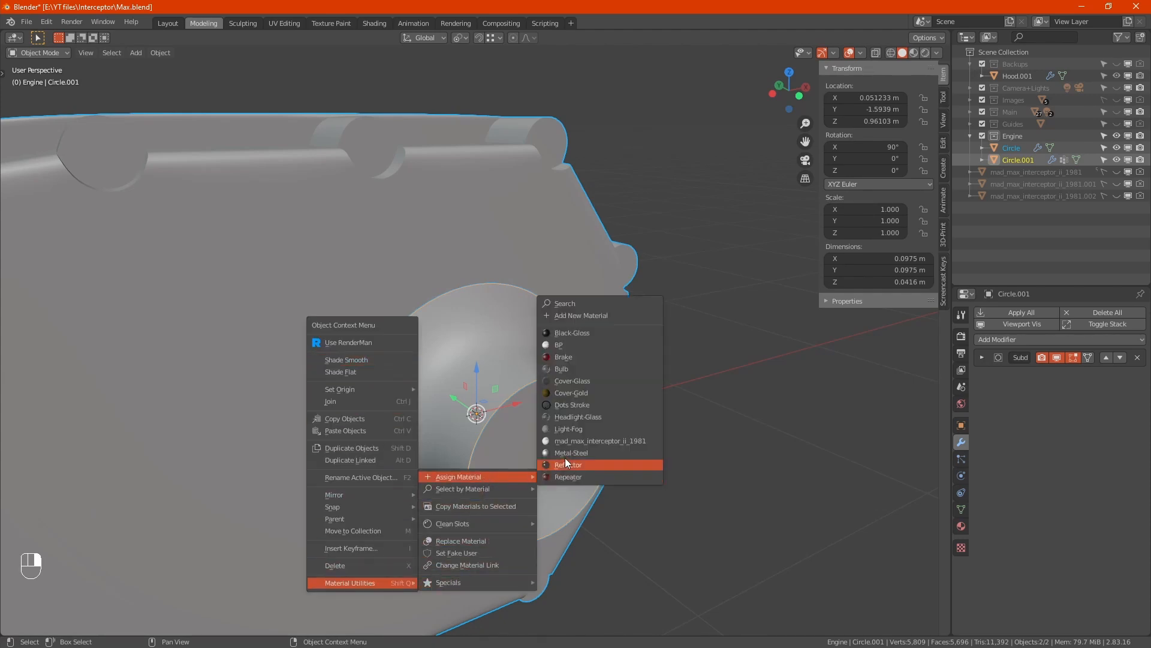
left_click(594, 452)
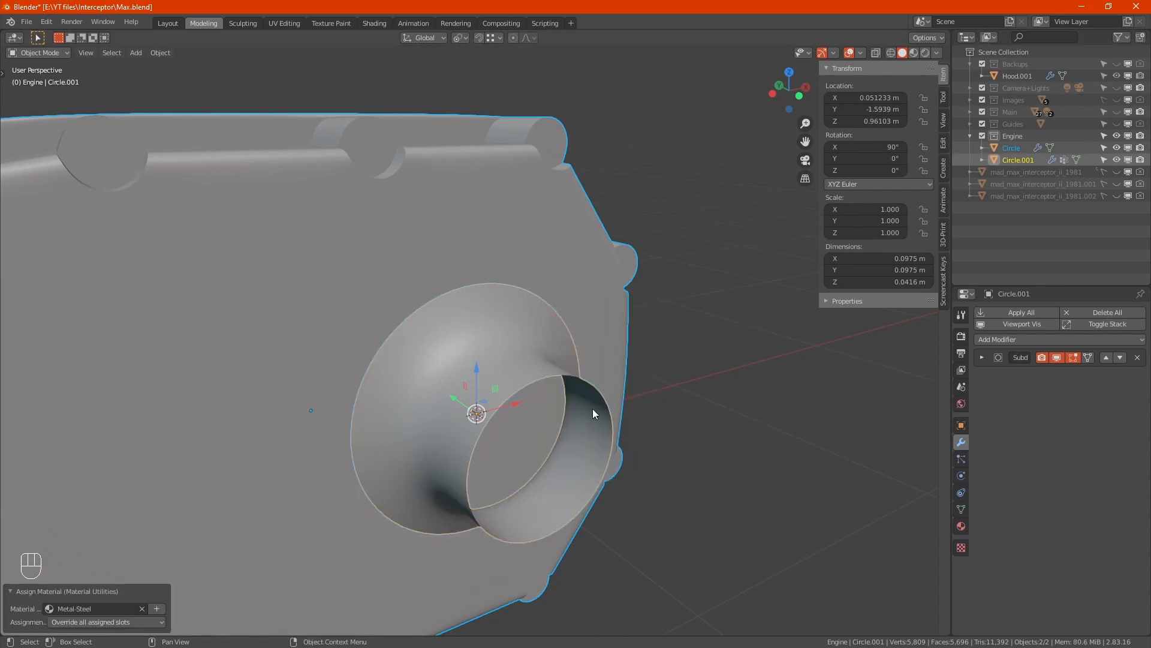
- Add a Data Transfer modifier to the flanged neck alone and set the cover object Circle as its source
left_click(937, 52)
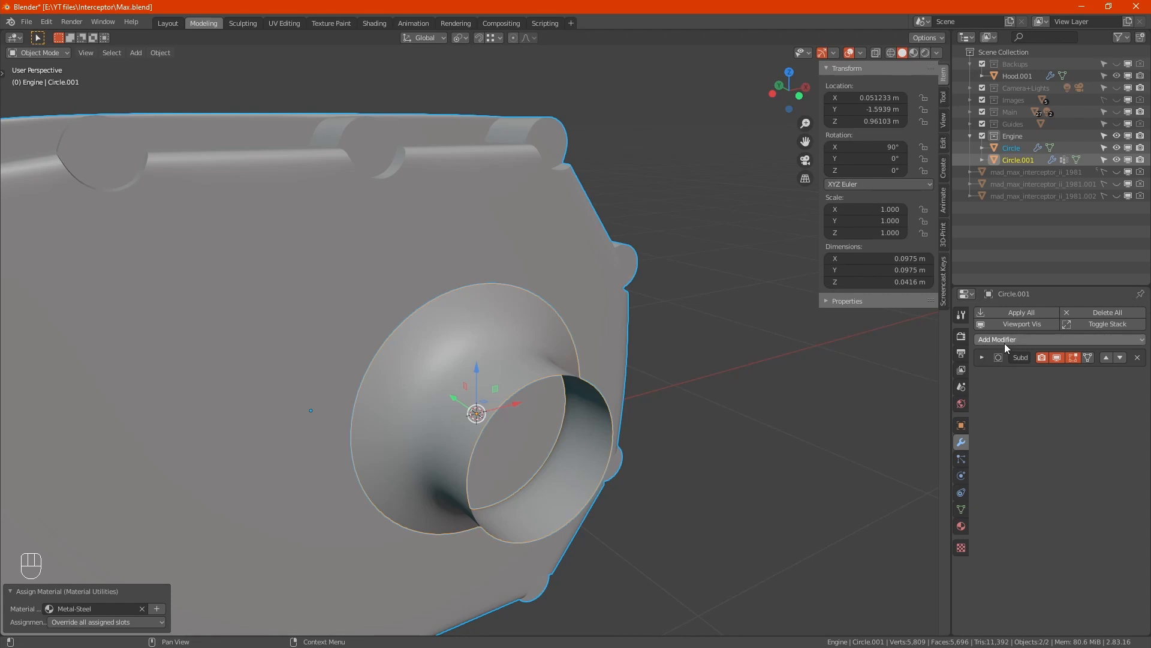
left_click(487, 363)
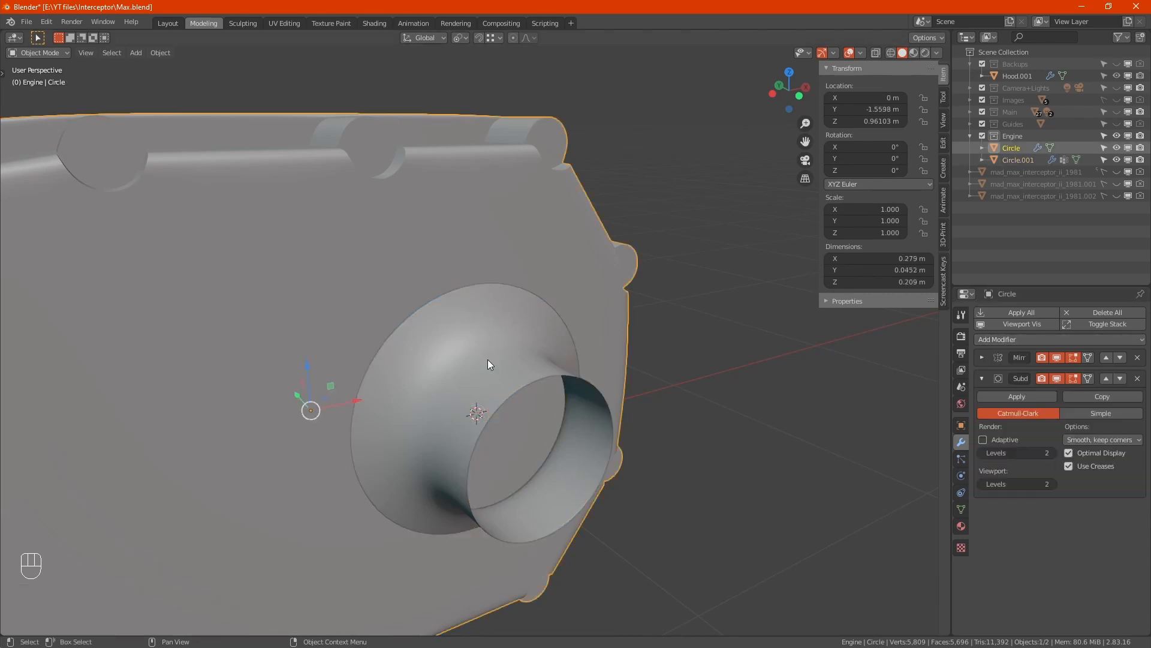
left_click(589, 462)
left_click(1008, 340)
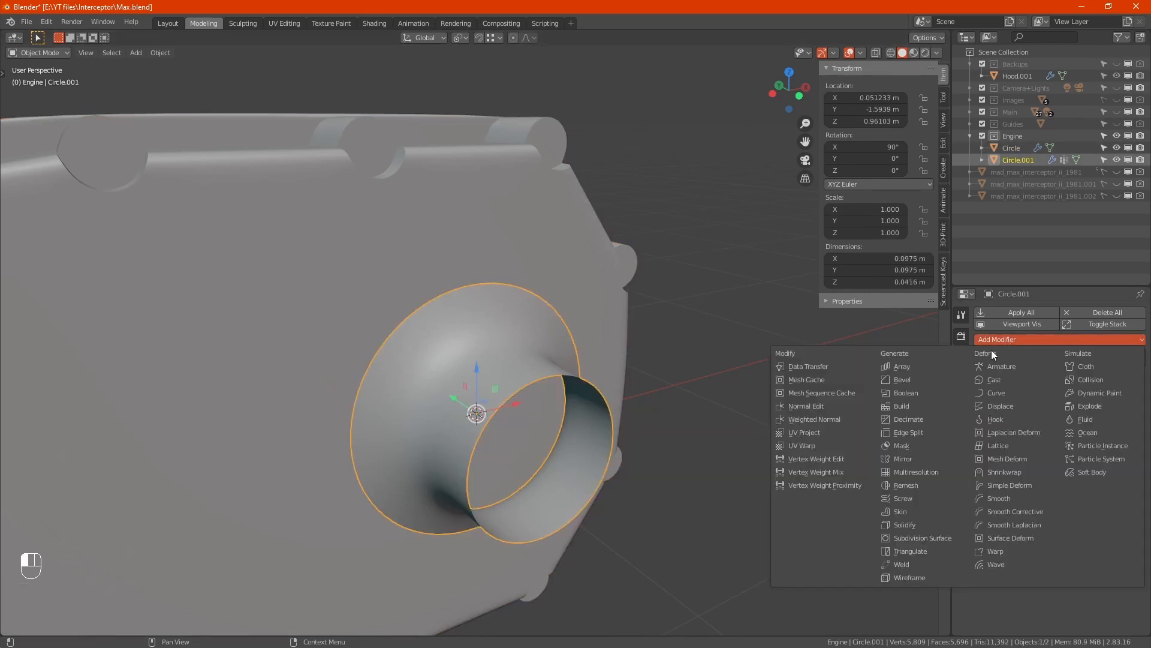
left_click(832, 371)
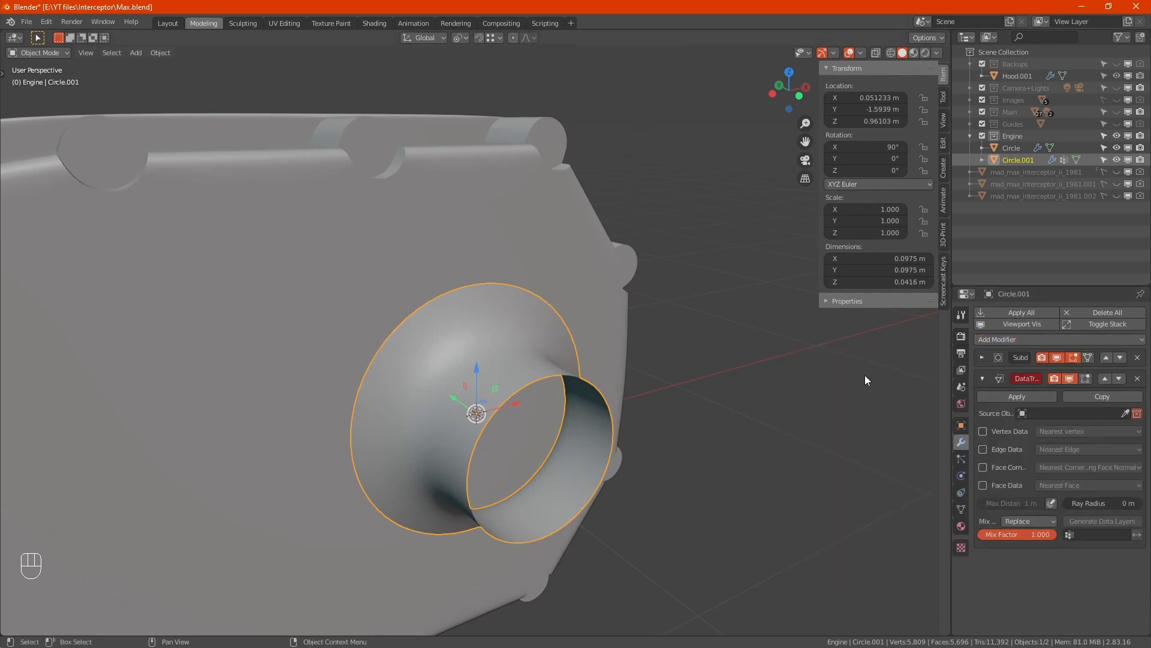
left_click(1125, 413)
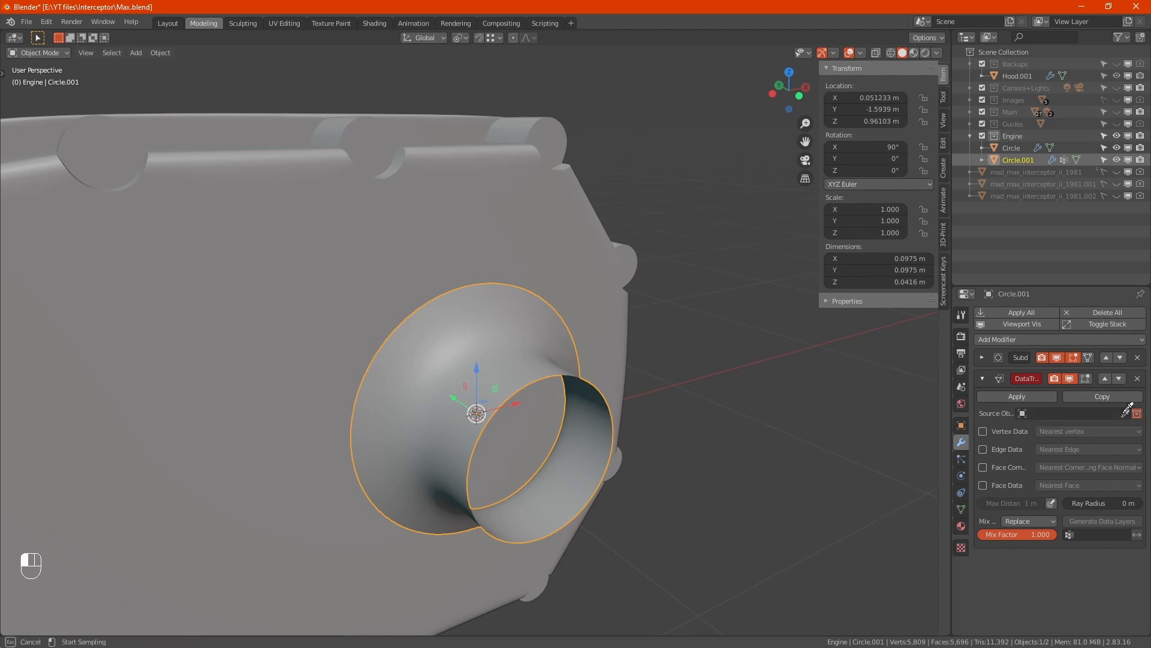
left_click(277, 275)
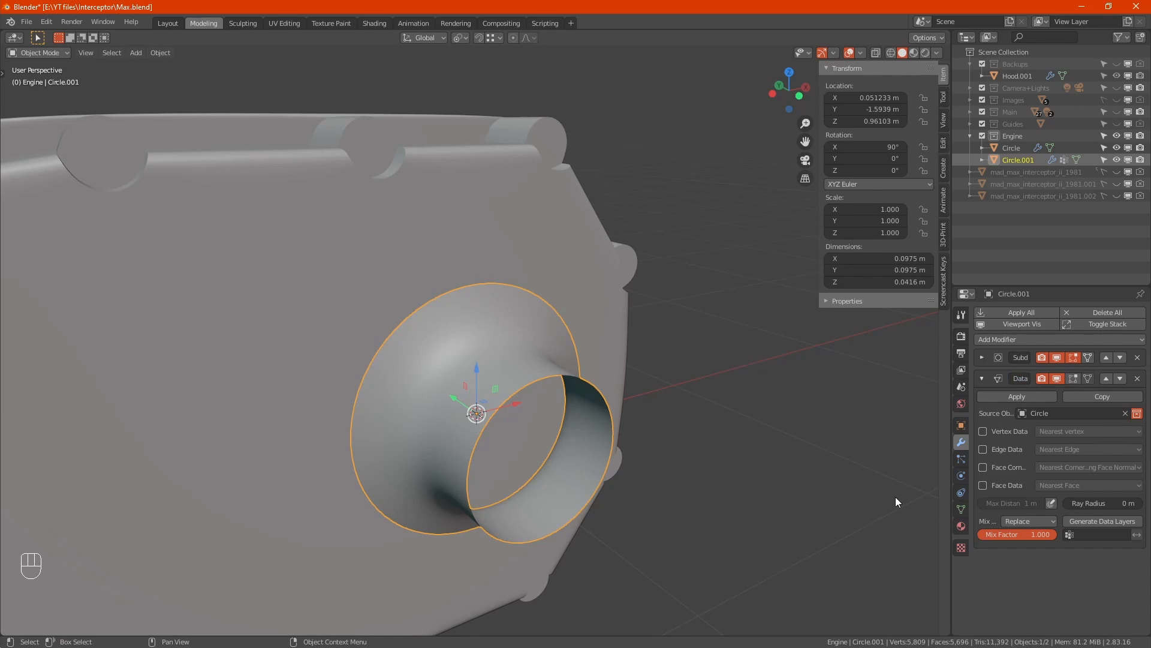
- Limit the data transfer to vertex group Group and have it transfer face corner data with custom normals
left_click(1091, 532)
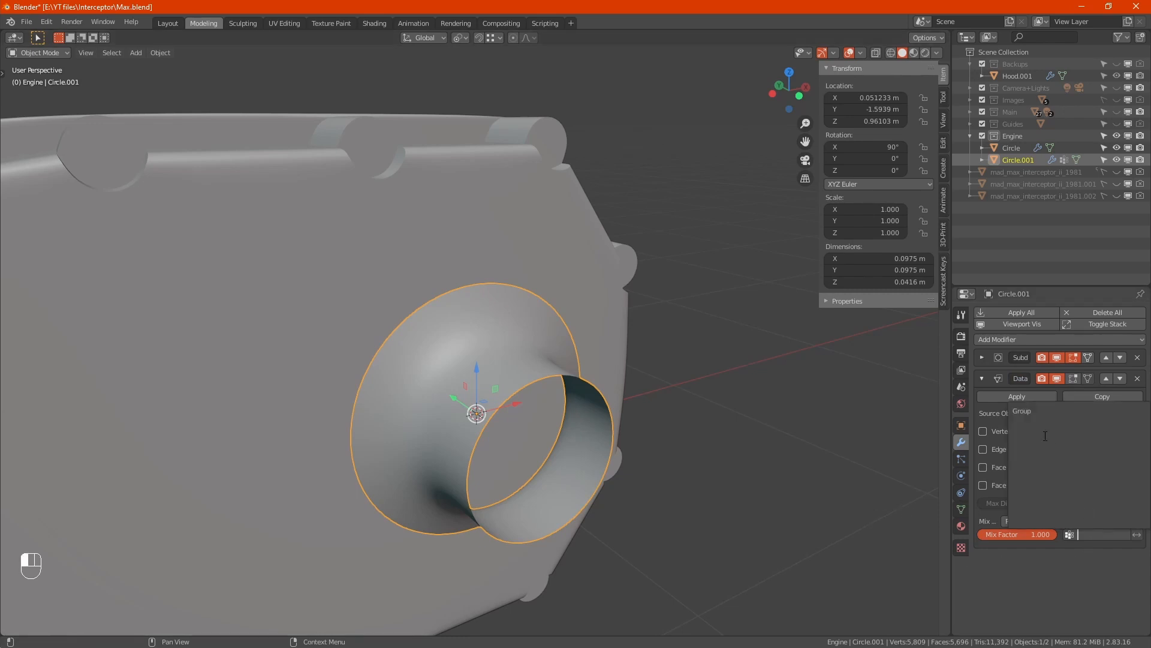
left_click(1022, 411)
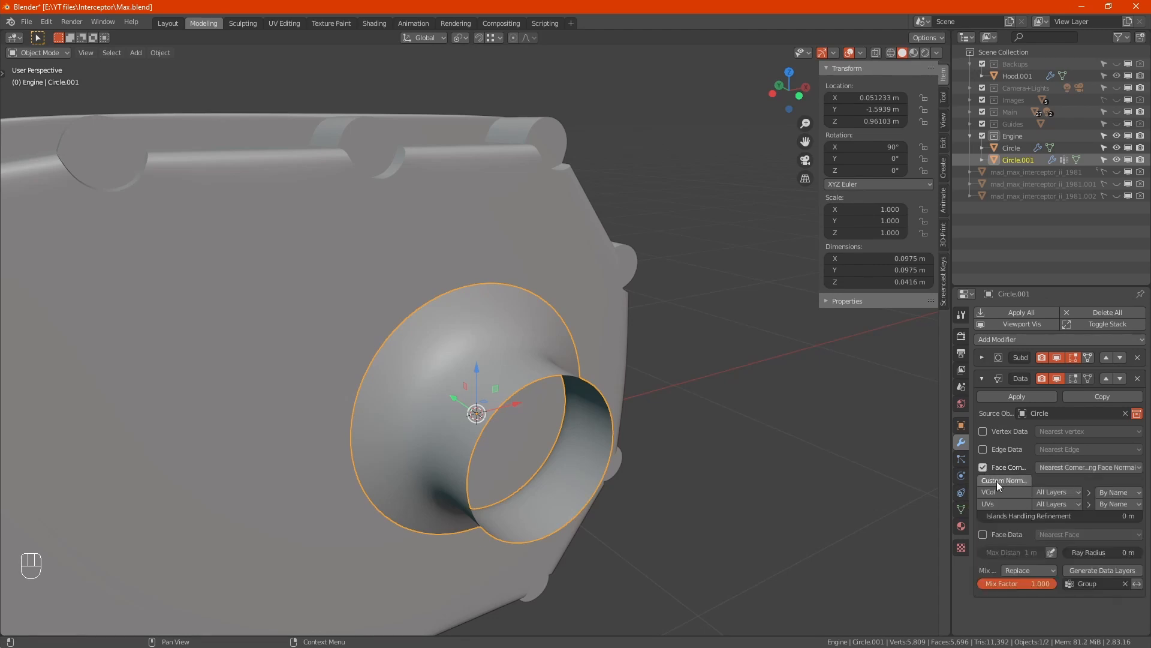
left_click(997, 481)
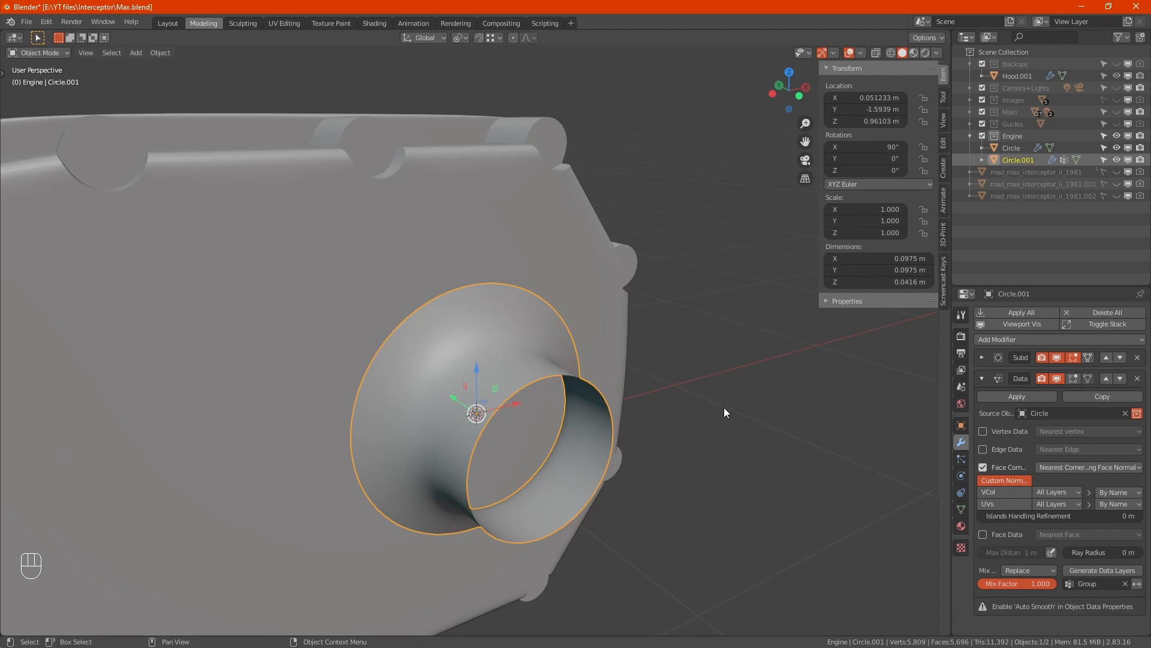
- Enable Auto Smooth for the flanged neck's mesh normals and deselect the neck
left_click(961, 509)
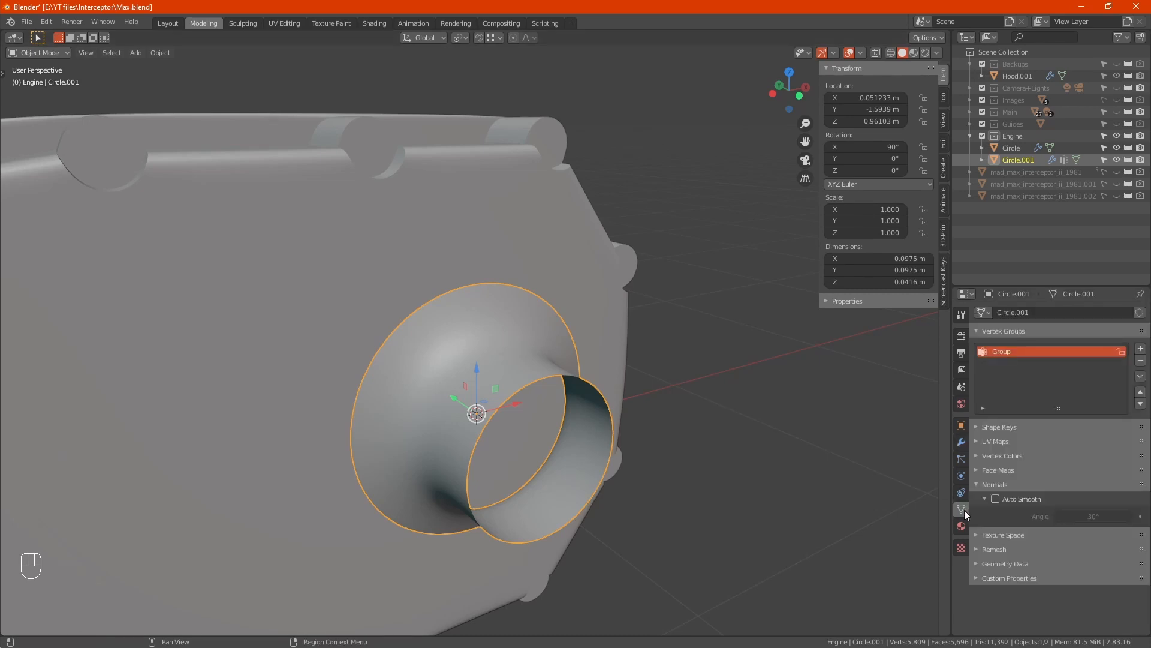
left_click(995, 498)
left_click(652, 449)
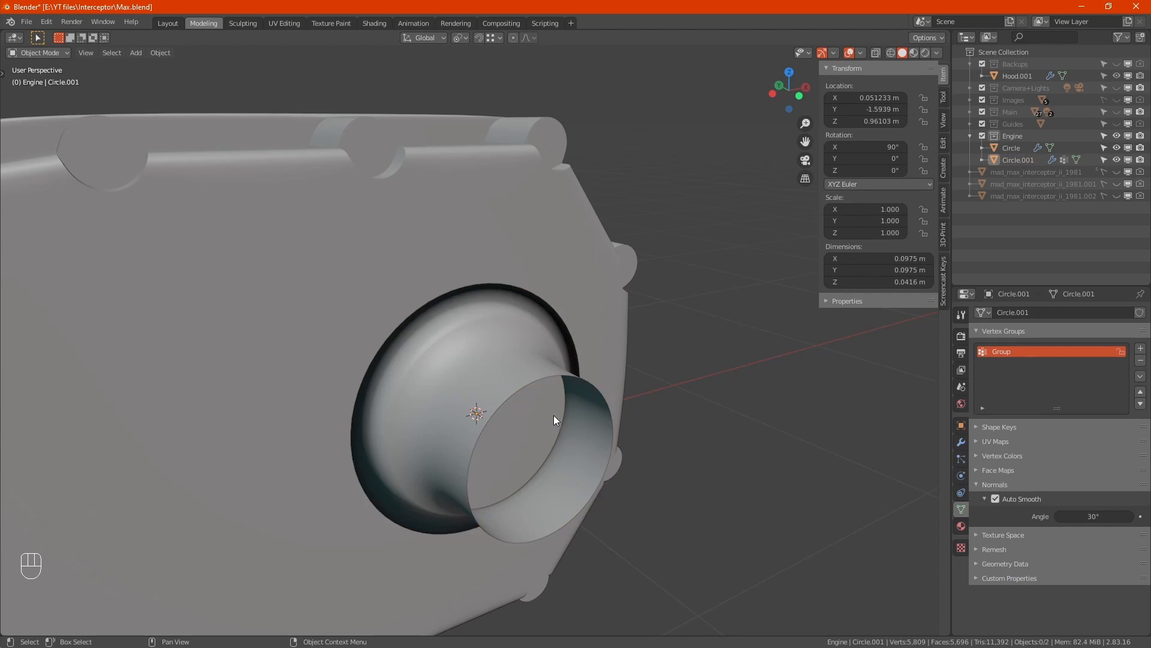
middle_click_drag(553, 415, 451, 380, "alt")
- Try to recalculate the normals with only the flange's outer vertex loop selected, then return to Object Mode
left_click(478, 385)
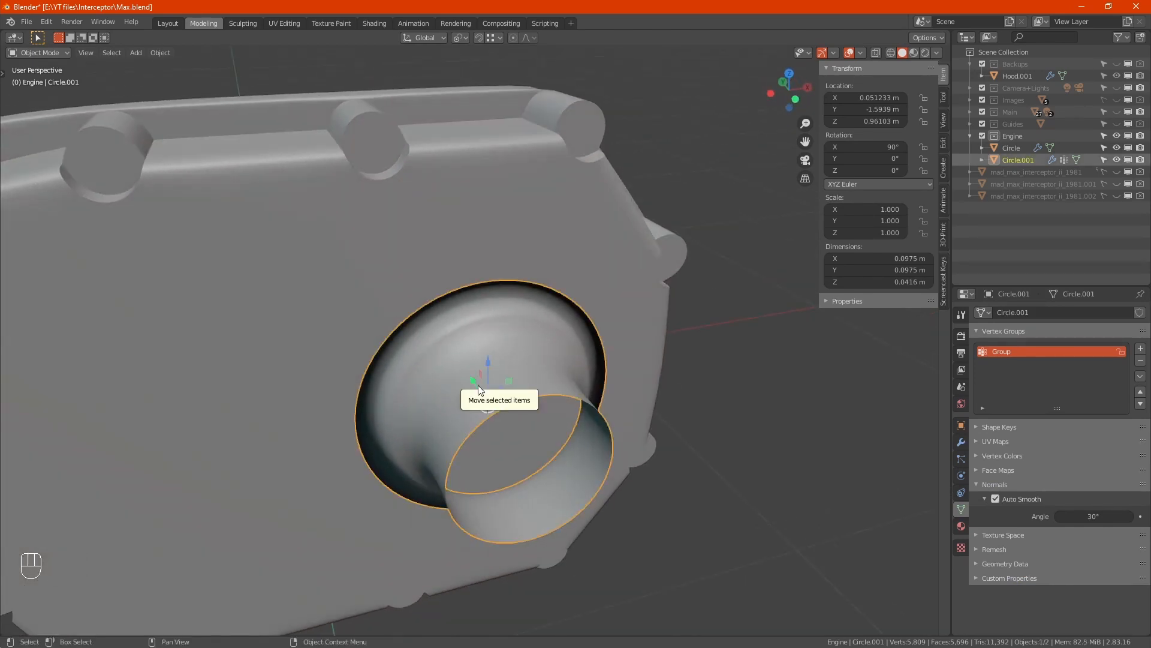
key("Tab")
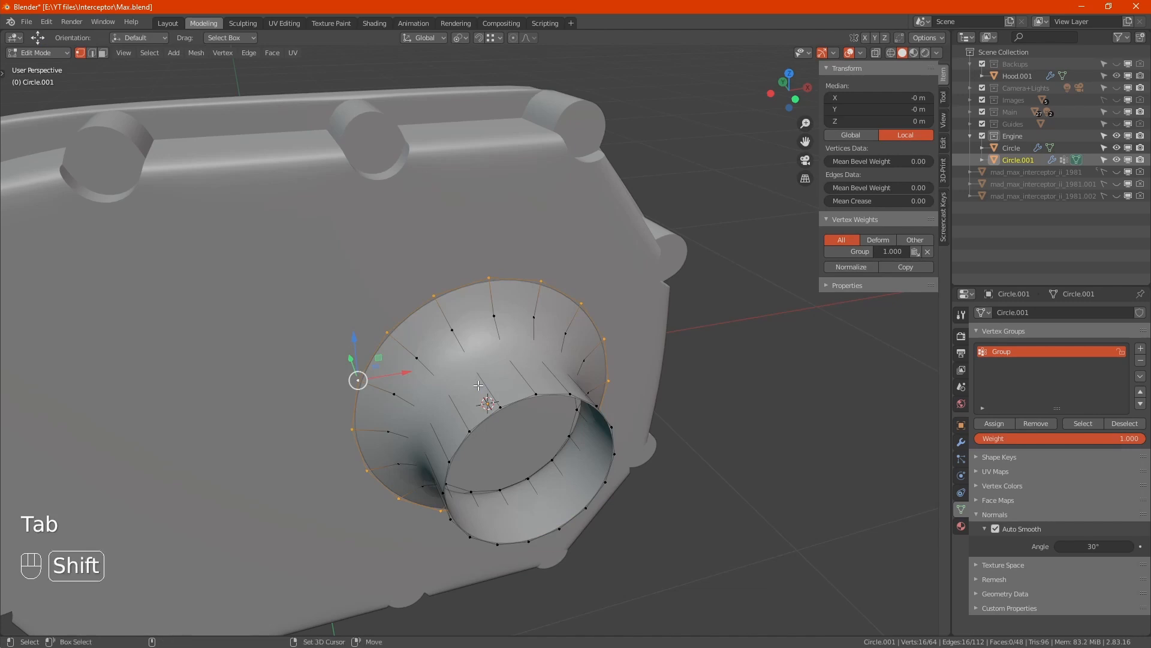
key("shift+n")
key("Tab")
middle_click_drag(505, 386, 557, 381, "alt")
middle_click_drag(664, 439, 648, 428, "alt")
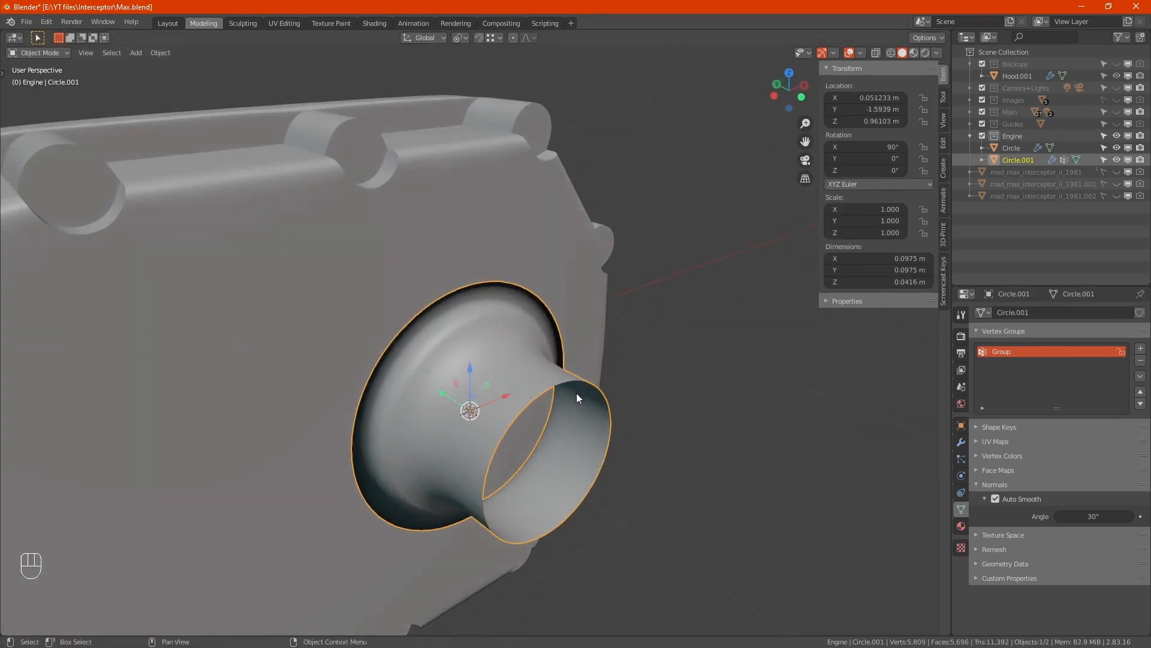
- Move the vertex loop just inside the flange's outer rim about 0.0009 m along Y toward the cover
key("Tab")
middle_click_drag(510, 393, 433, 392, "alt")
left_click(464, 407, "alt")
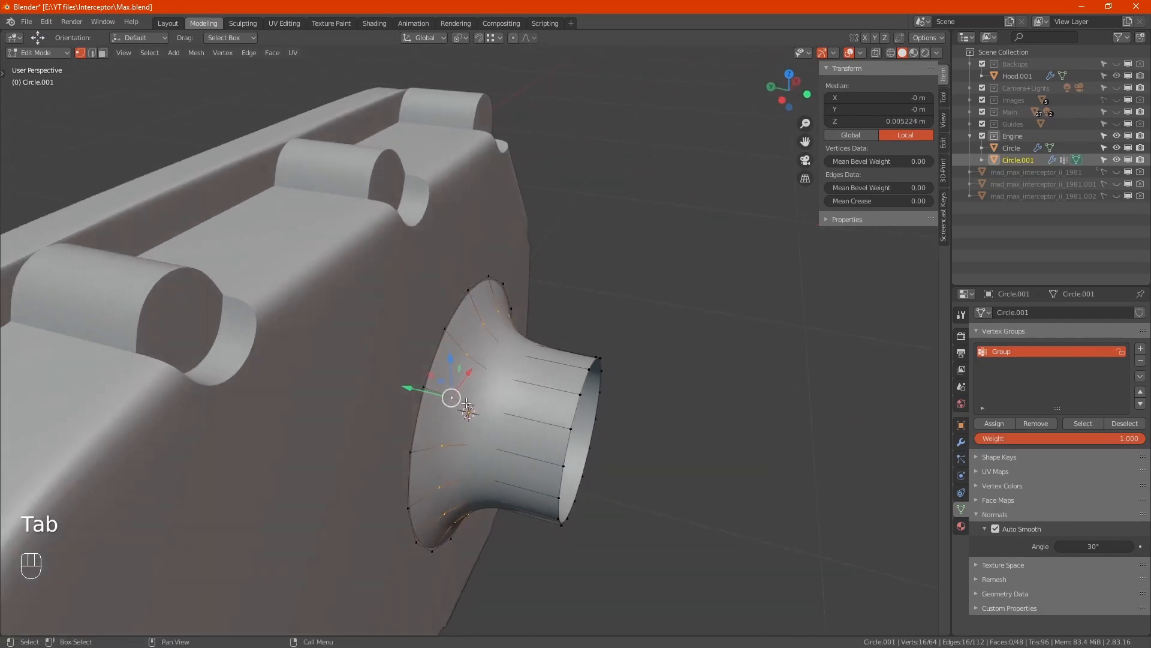
left_click_drag(432, 393, 444, 393)
key("Tab")
middle_click_drag(600, 445, 541, 419, "alt")
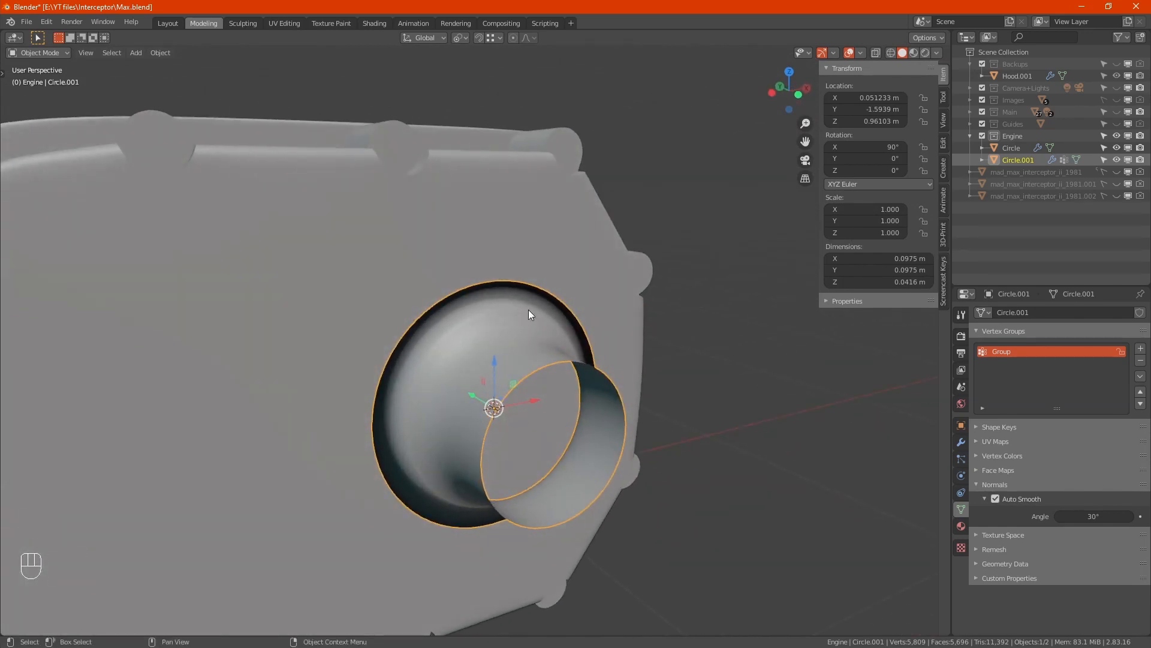
middle_click_drag(567, 393, 634, 410, "alt")
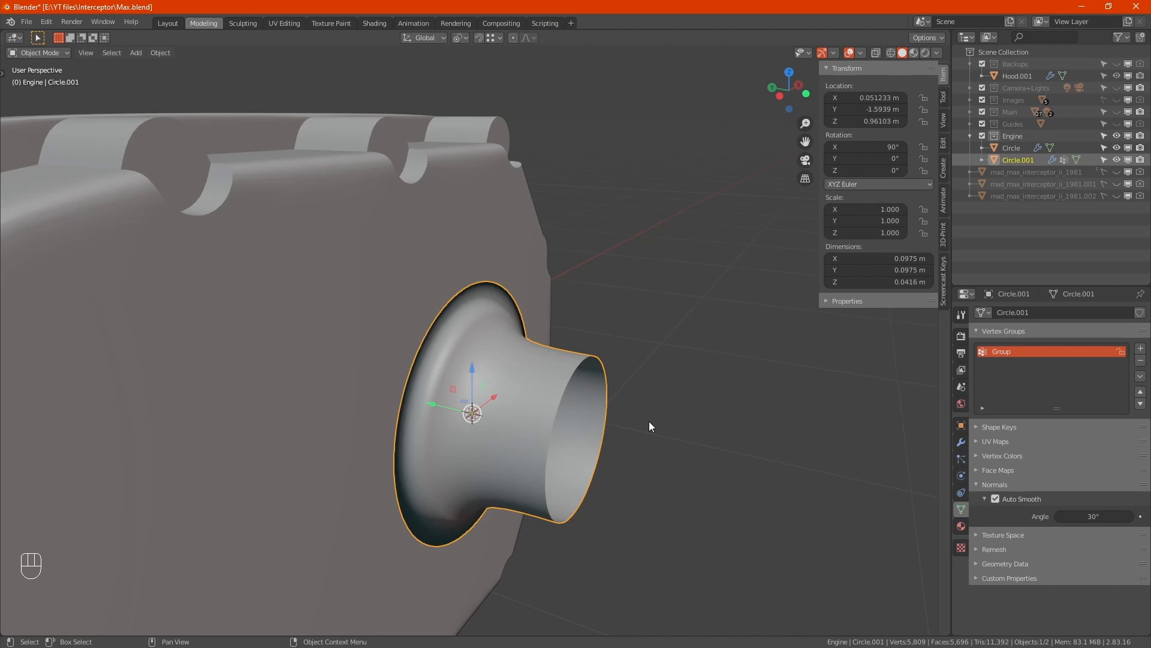
- Set the neck's Auto Smooth angle to 180°
scroll(649, 421, "up", 1)
middle_click_drag(652, 423, 710, 410)
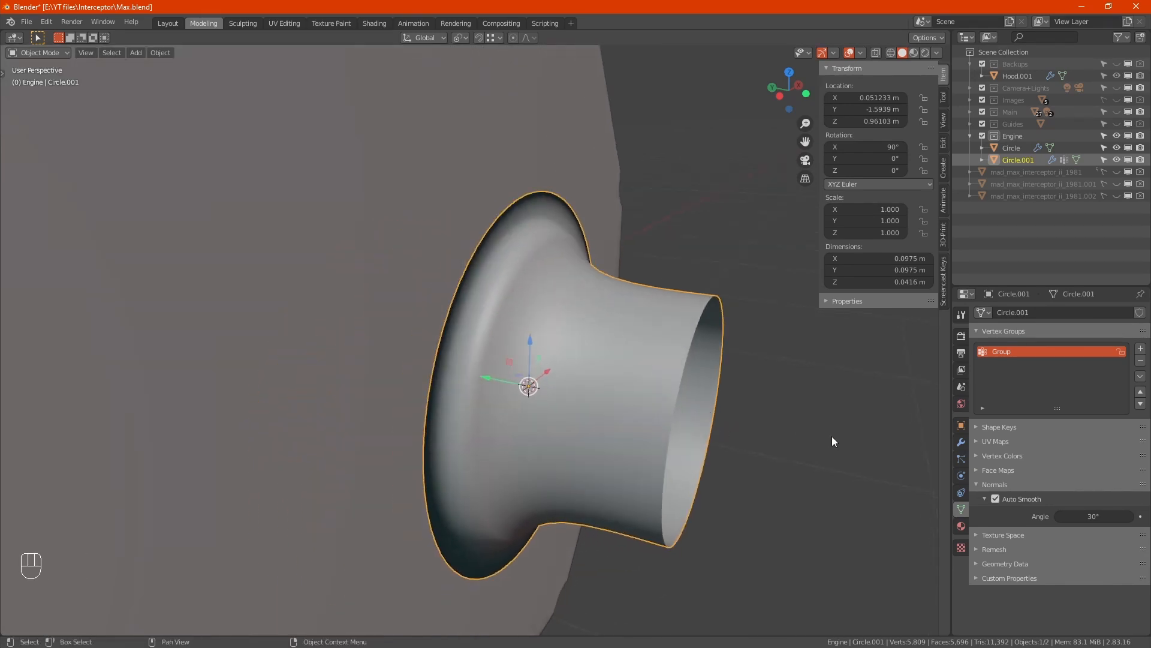
left_click(1088, 516)
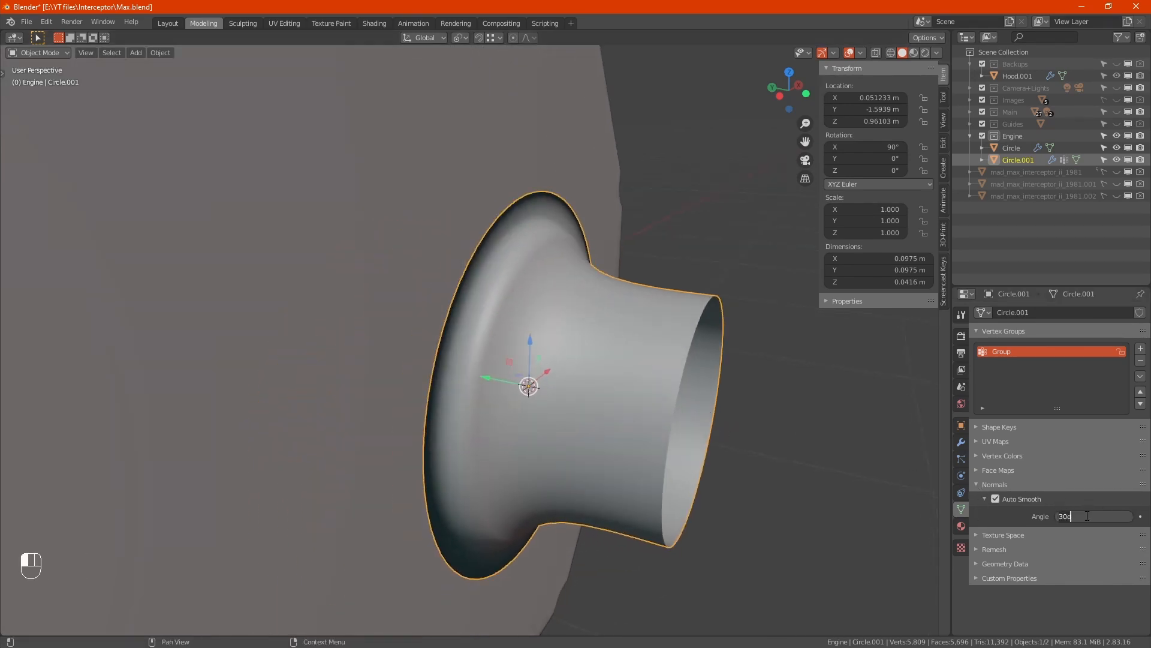
key("Return")
left_click(1086, 516)
type("180")
key("Return")
left_click_drag(1093, 516, 966, 444)
left_click(963, 442)
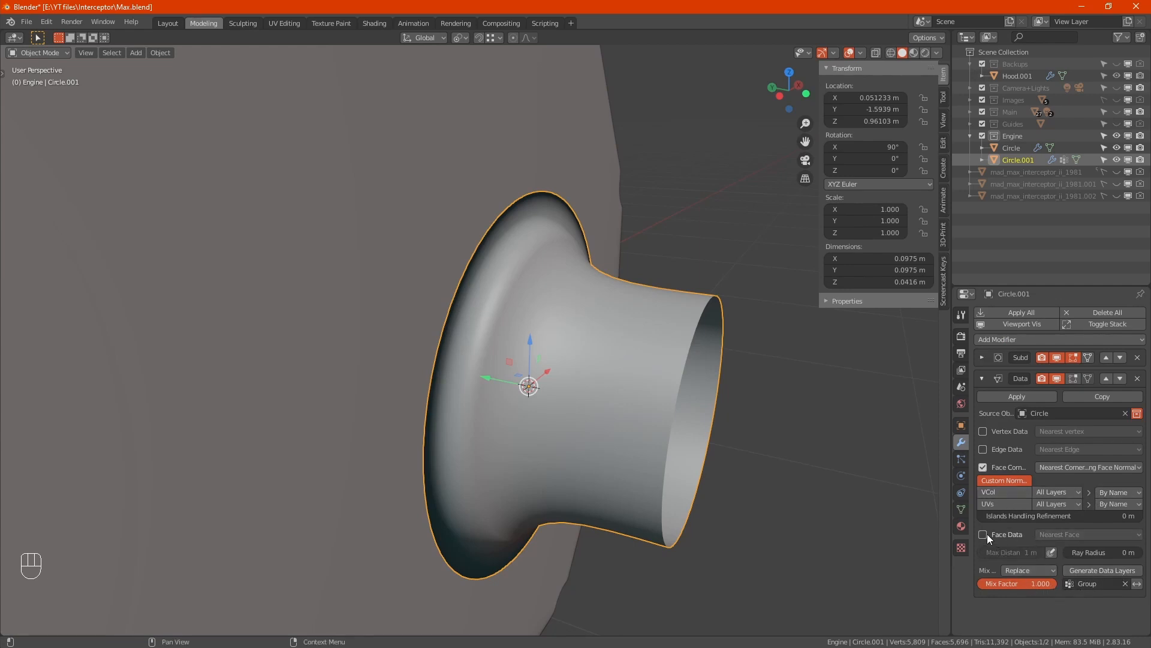
left_click(1091, 467)
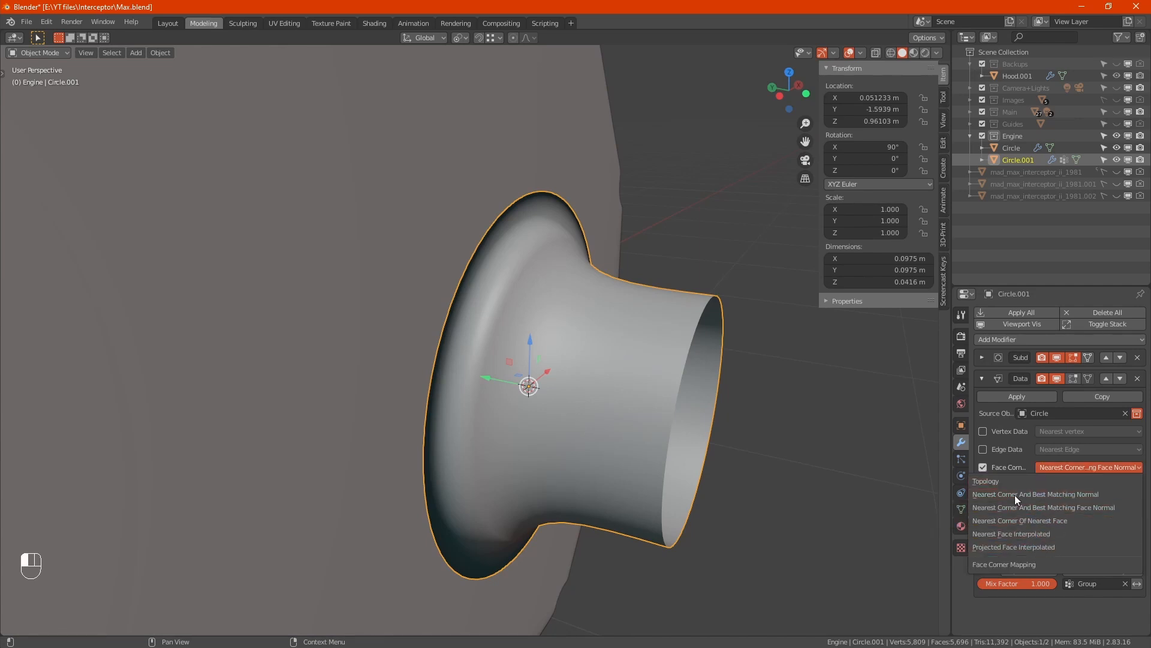
left_click(1092, 470)
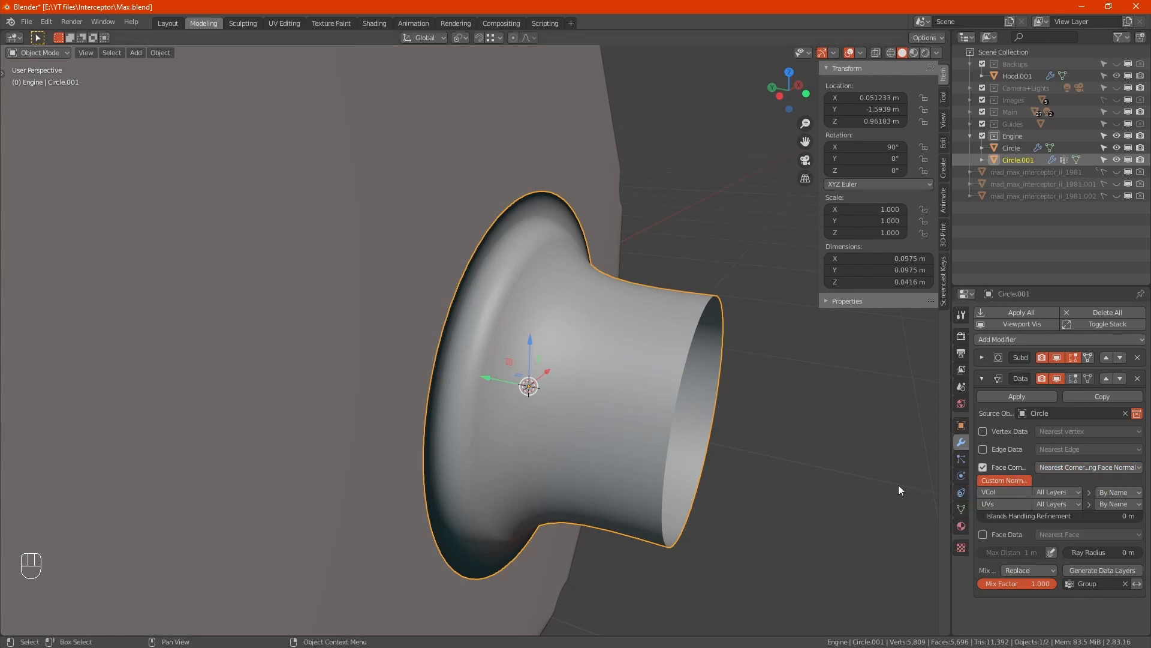
- Recalculate the normals of the neck's entire mesh to the outside and return to Object Mode with X-ray off
left_click_drag(816, 477, 674, 466, "alt")
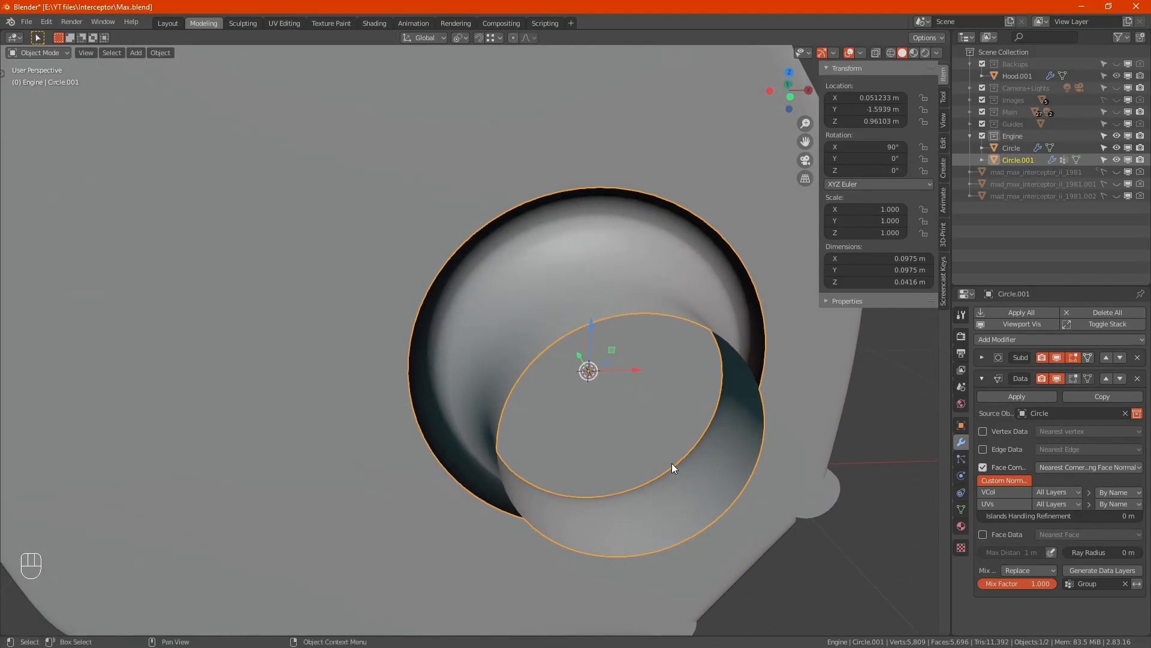
middle_click_drag(502, 429, 483, 409)
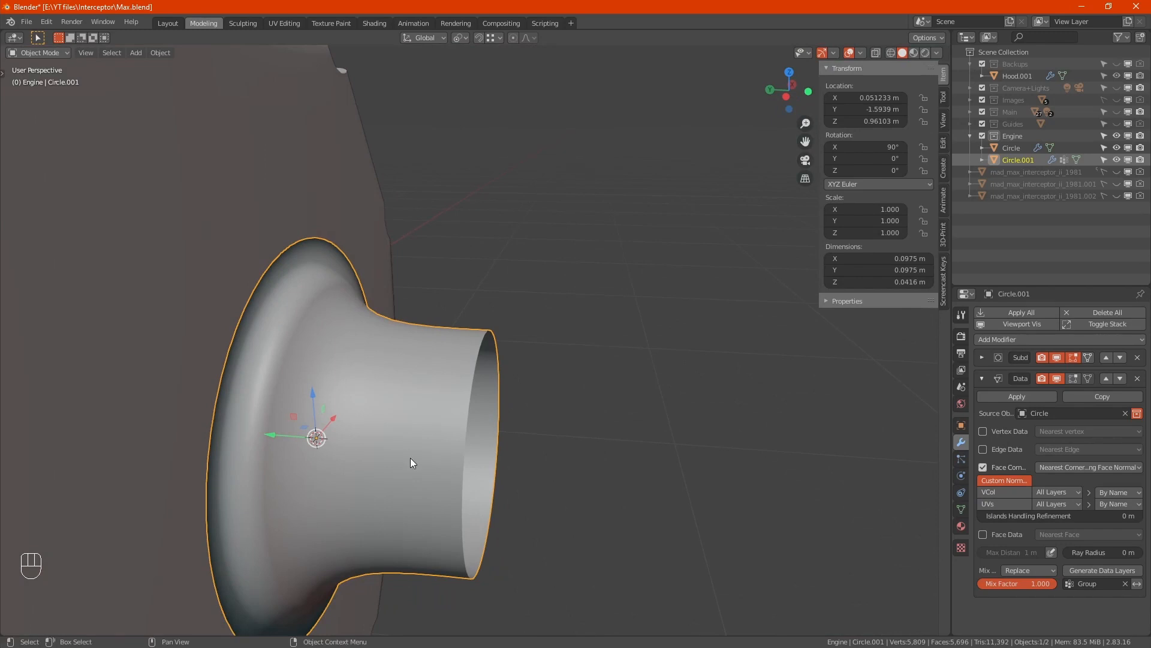
key("Tab")
key("alt+z")
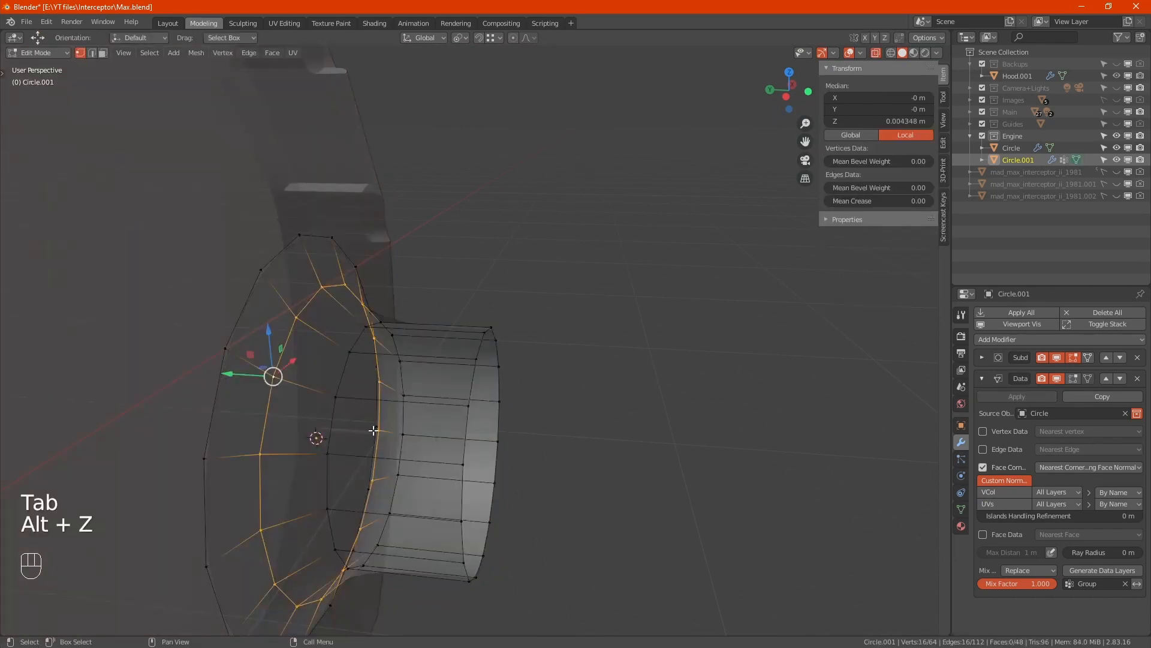
middle_click_drag(375, 432, 419, 424)
key("a")
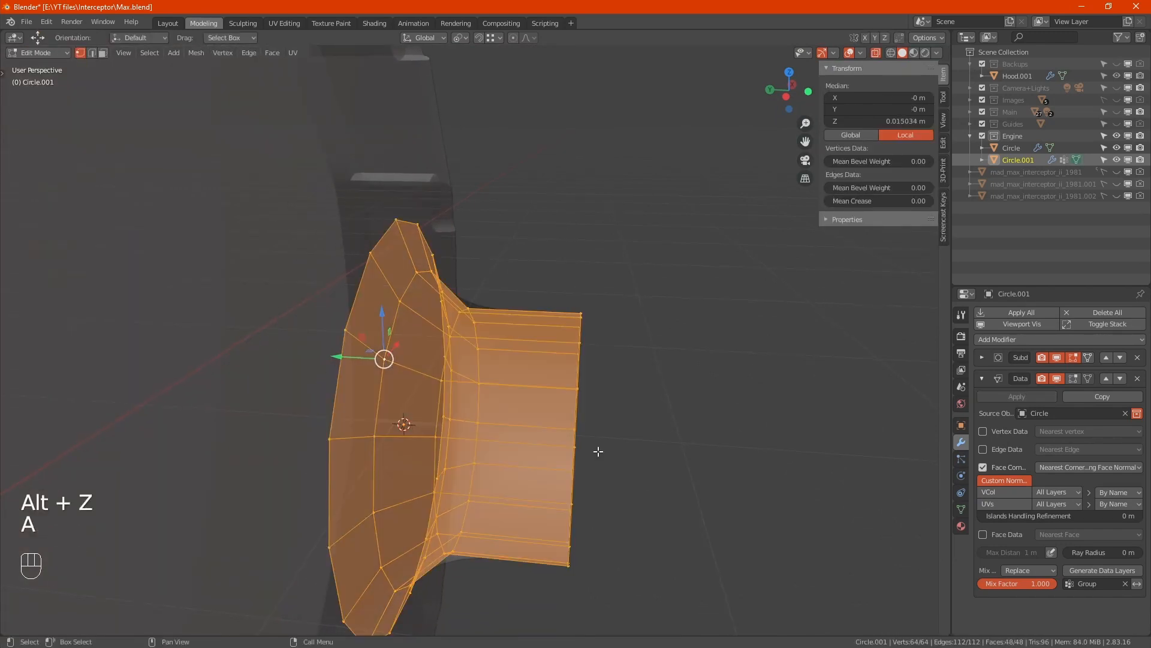
key("shift+n")
key("Tab")
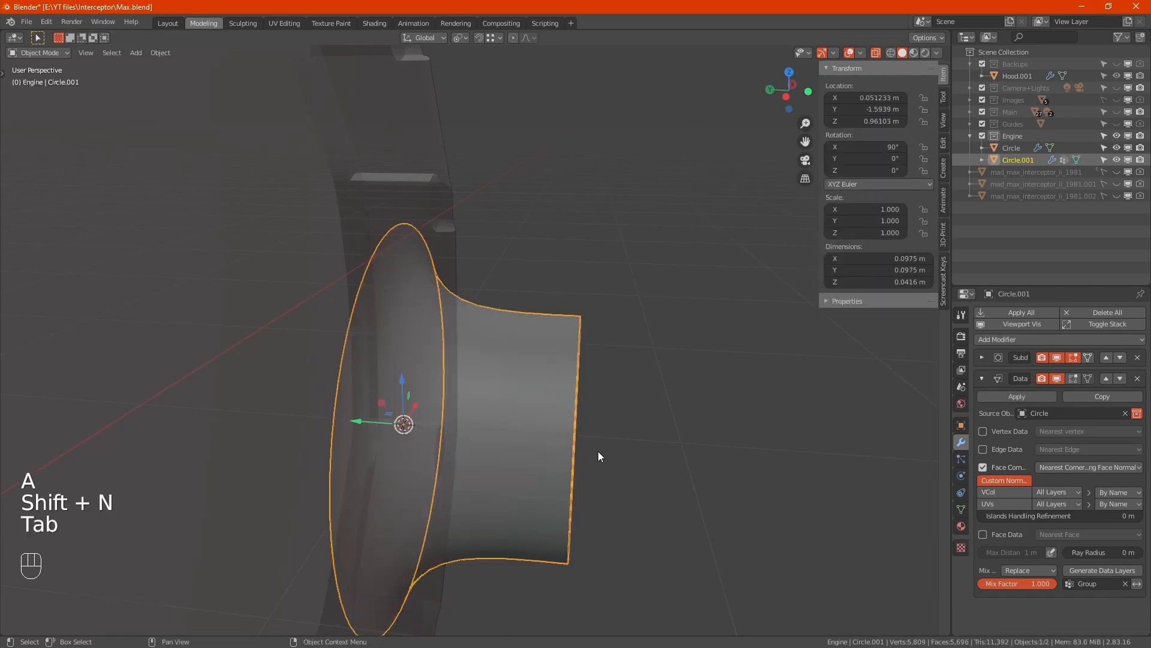
key("alt+z")
- Deselect the neck and display the cover in Material Preview shading to inspect how the neck blends into it
left_click(659, 444)
left_click_drag(634, 425, 548, 423, "alt")
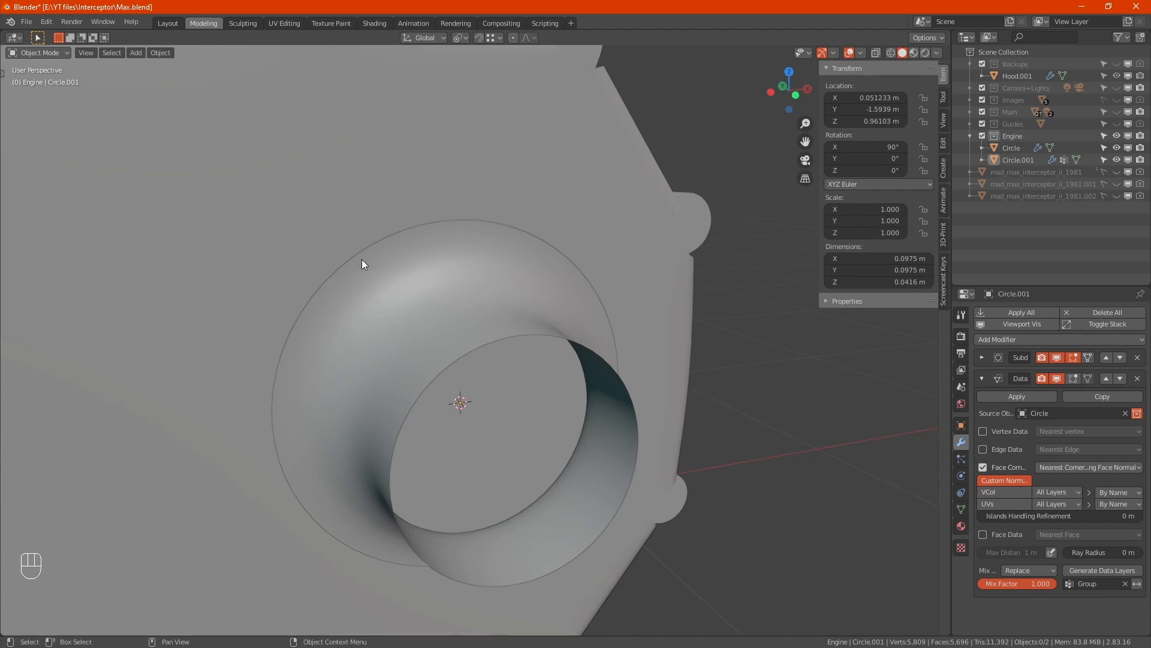
left_click(913, 52)
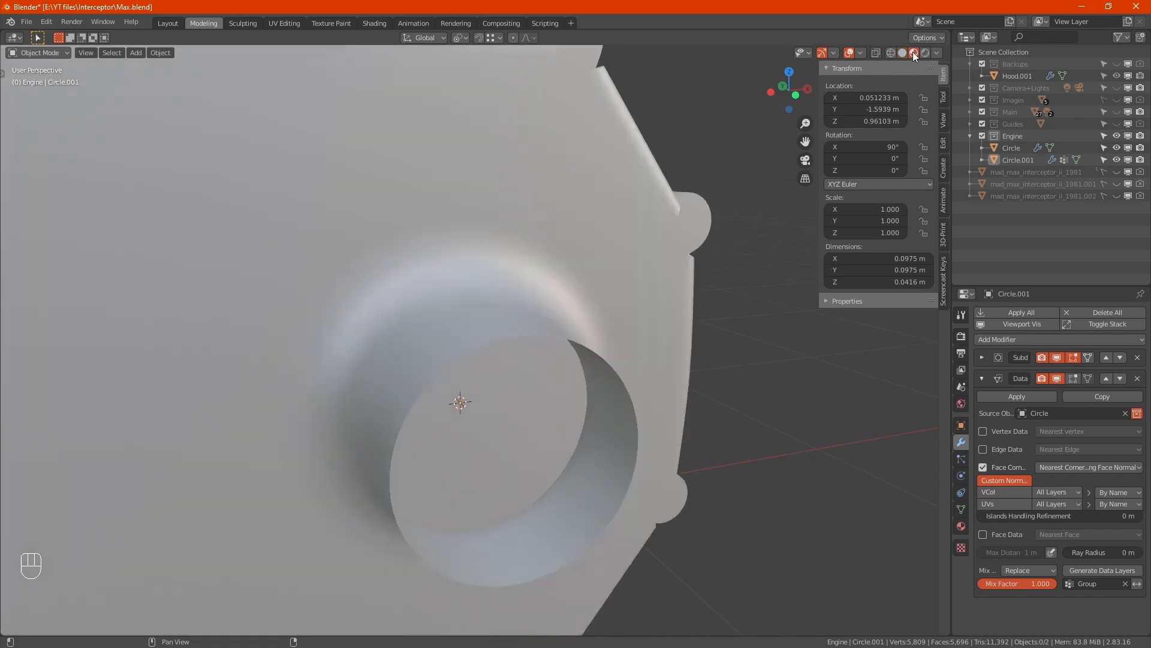
middle_click_drag(683, 397, 717, 436, "alt")
scroll(603, 383, "down", 4)
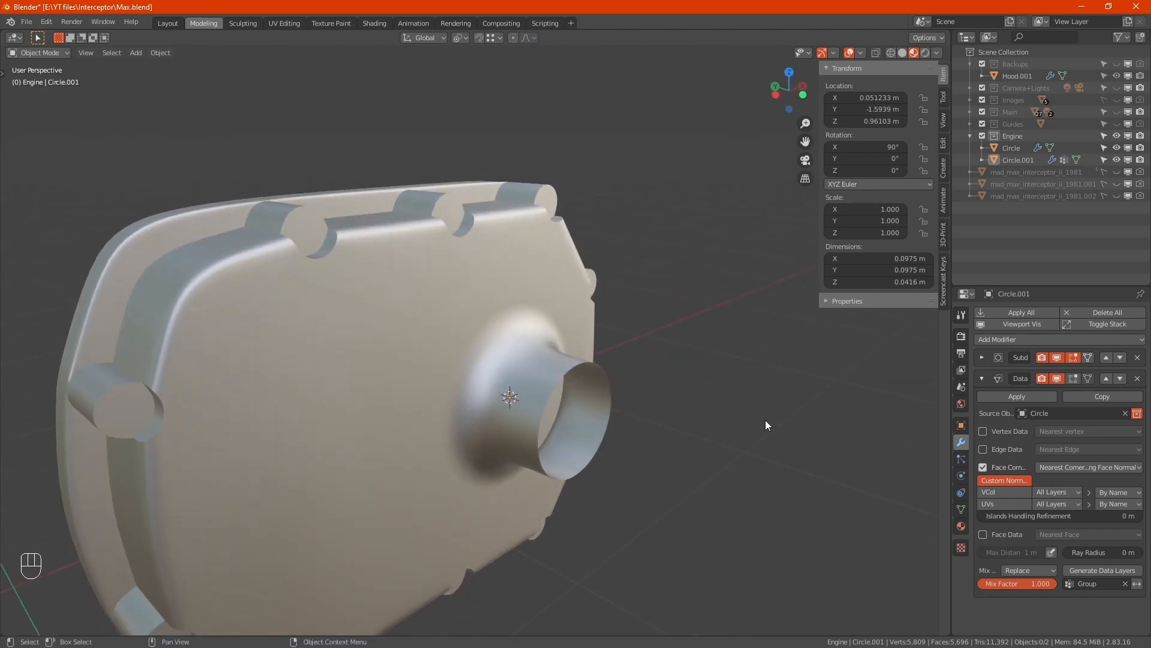
- Add a Shrinkwrap modifier to the neck with the cover, Circle, as its target
left_click(983, 376)
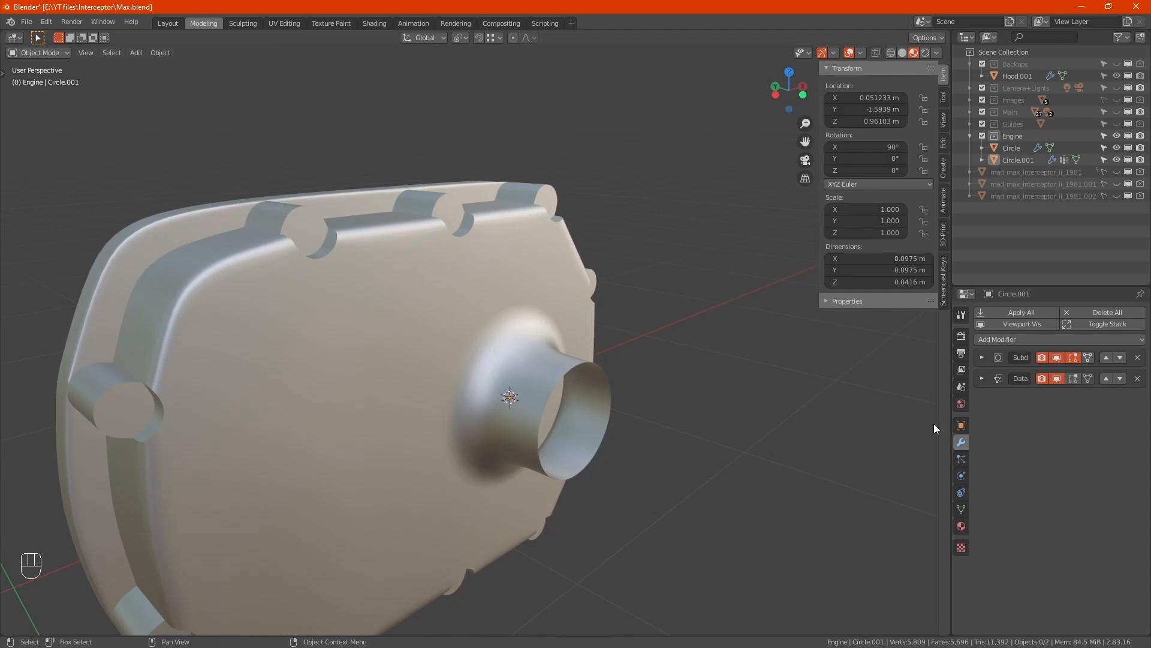
left_click(1016, 339)
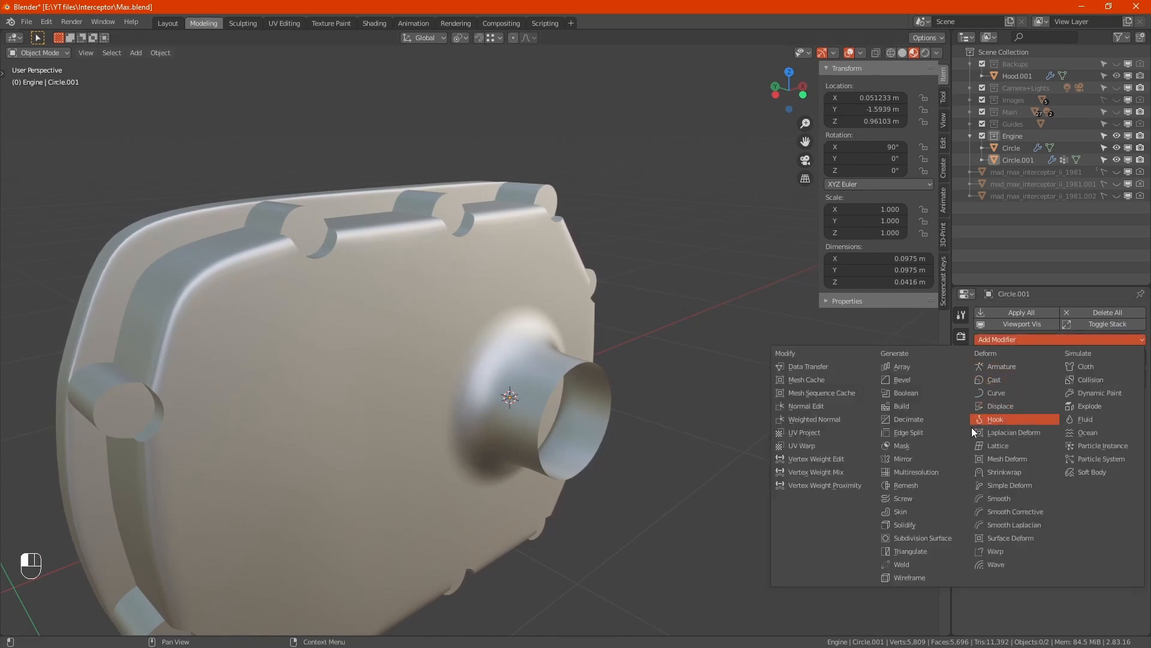
left_click(1020, 473)
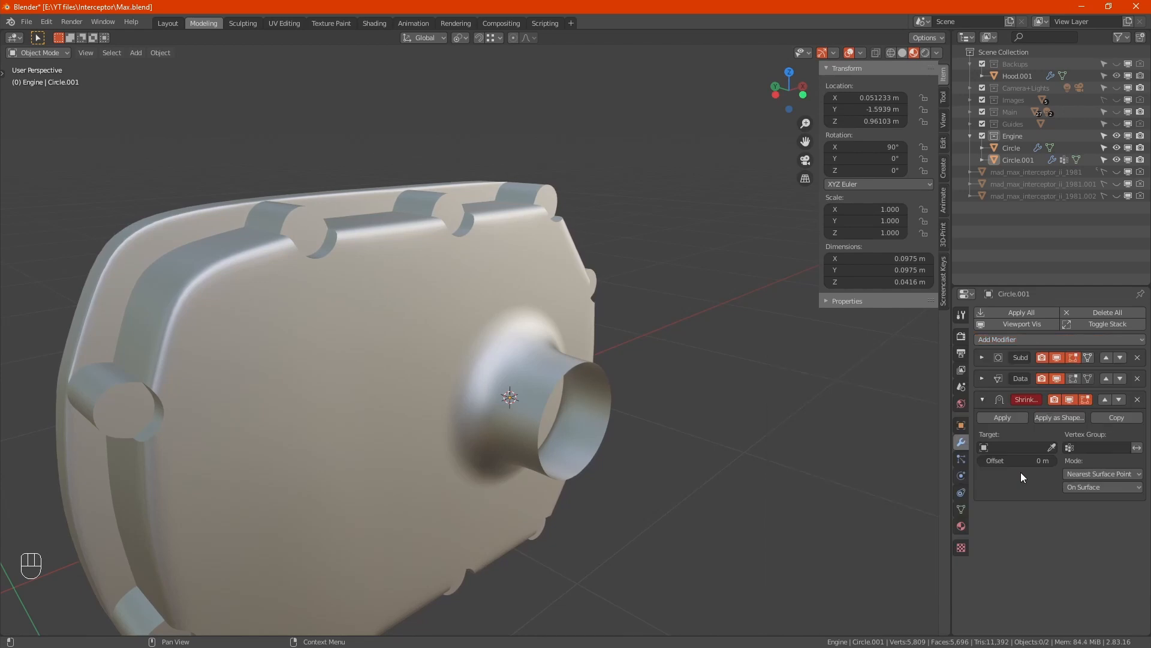
left_click(1053, 448)
left_click(301, 386)
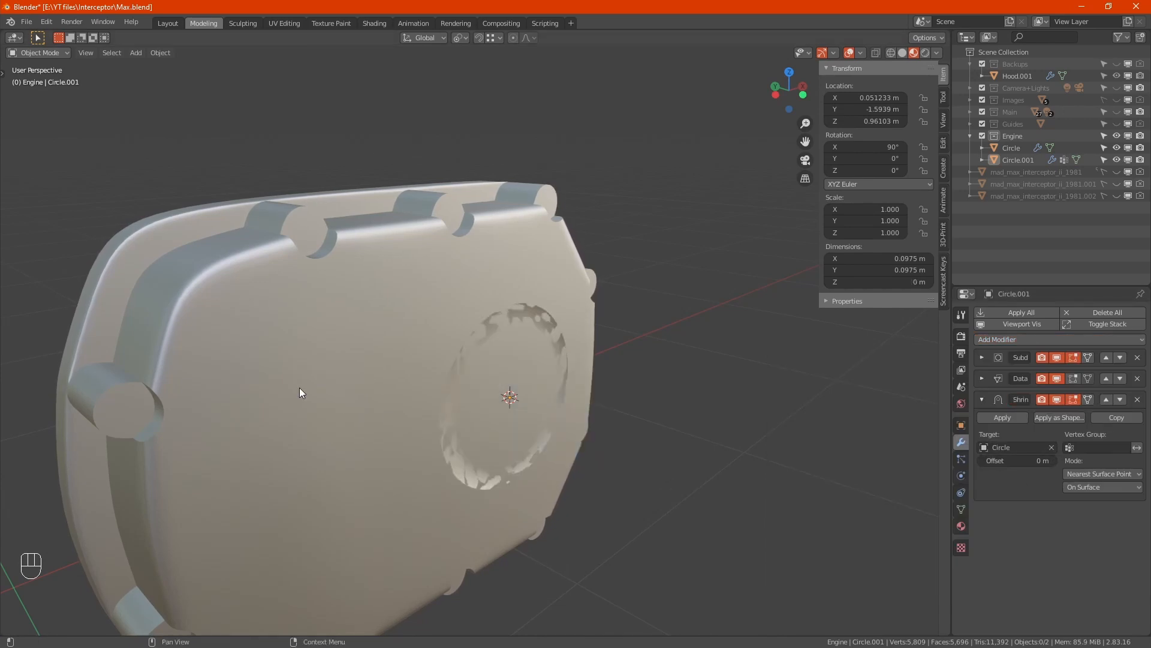
- Limit the Shrinkwrap to the vertex group Group and move it above the Data Transfer modifier
left_click(1099, 447)
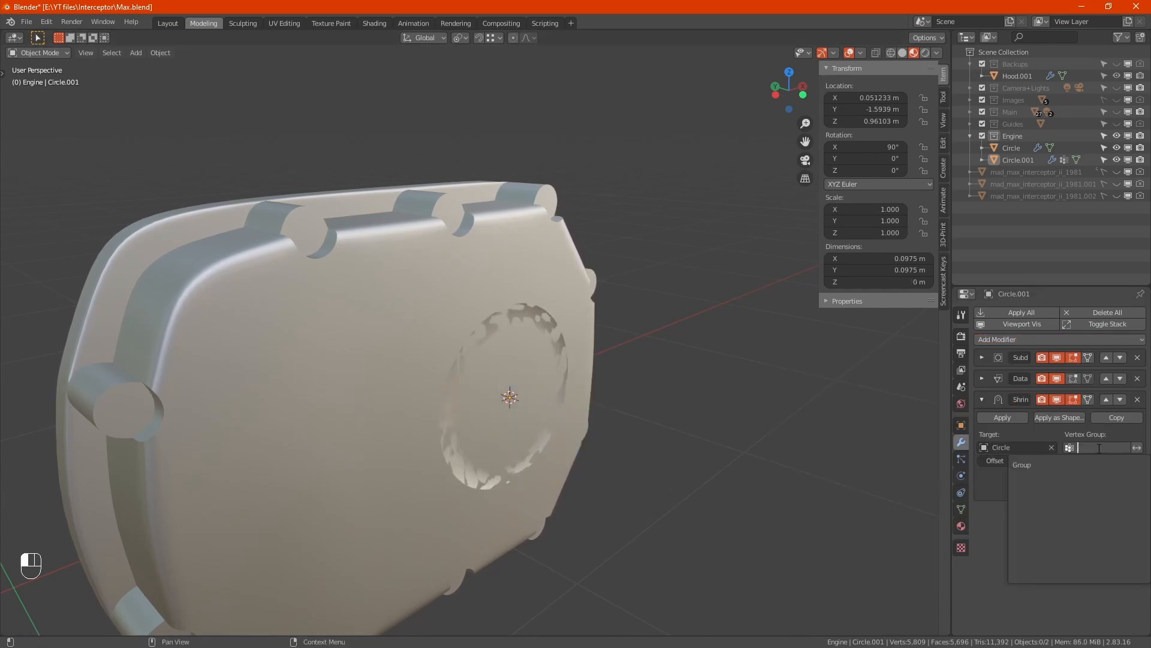
left_click(1059, 468)
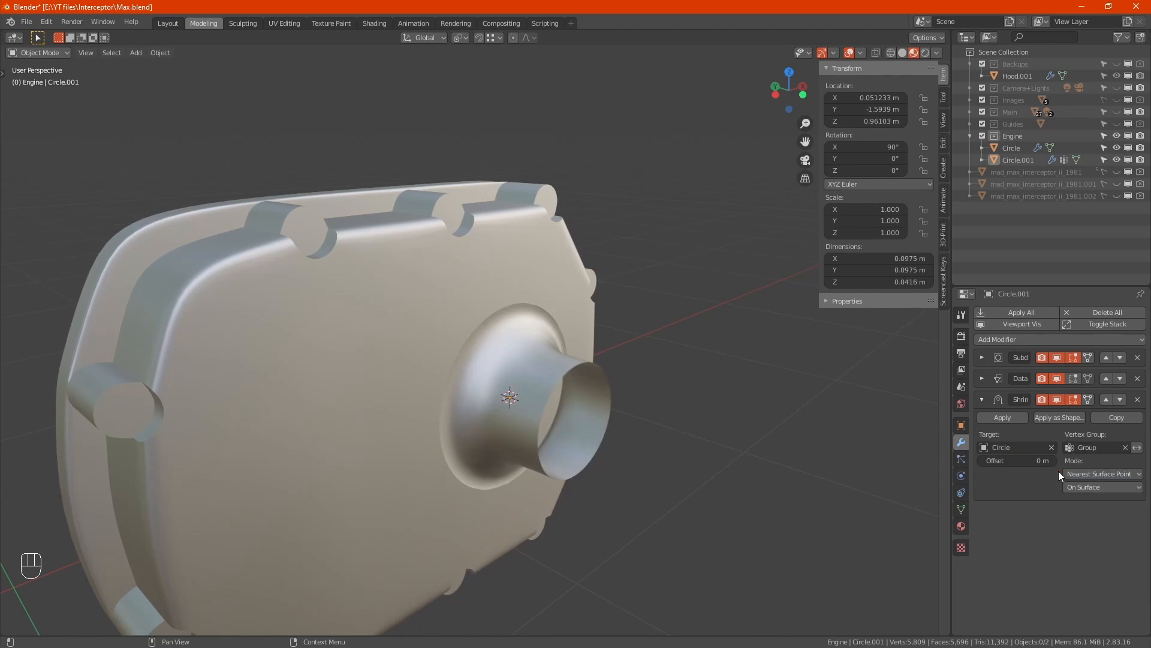
left_click(1107, 400)
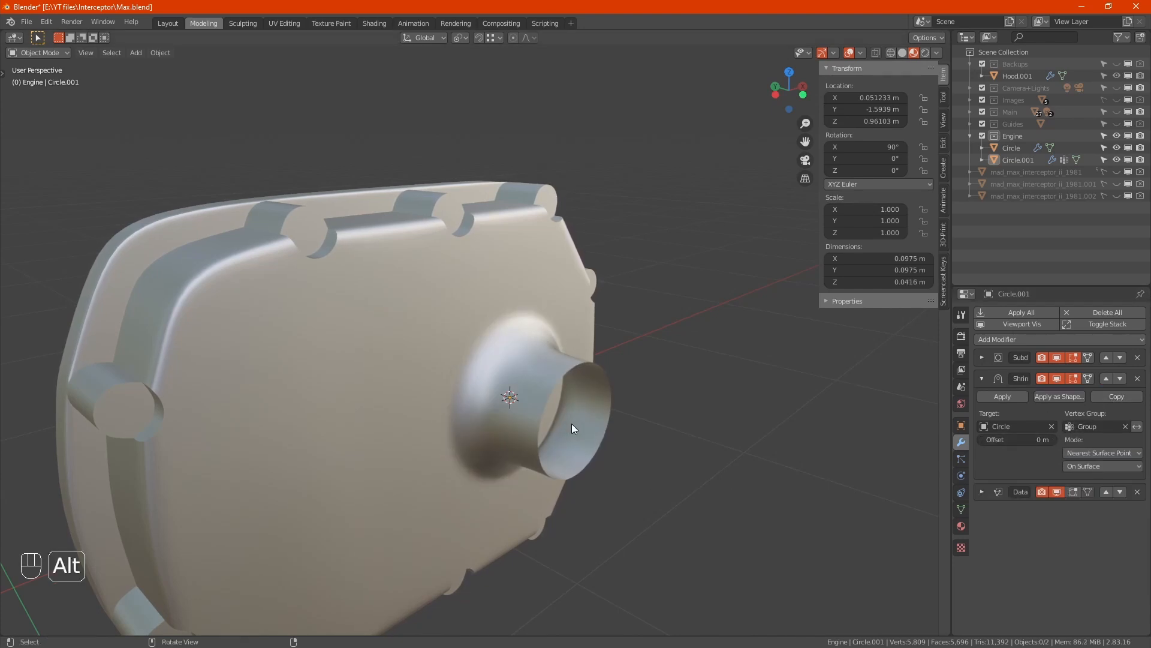
- Turn off the Shrinkwrap modifier's viewport display on the neck and switch the view to Solid shading
middle_click_drag(571, 423, 545, 402, "alt")
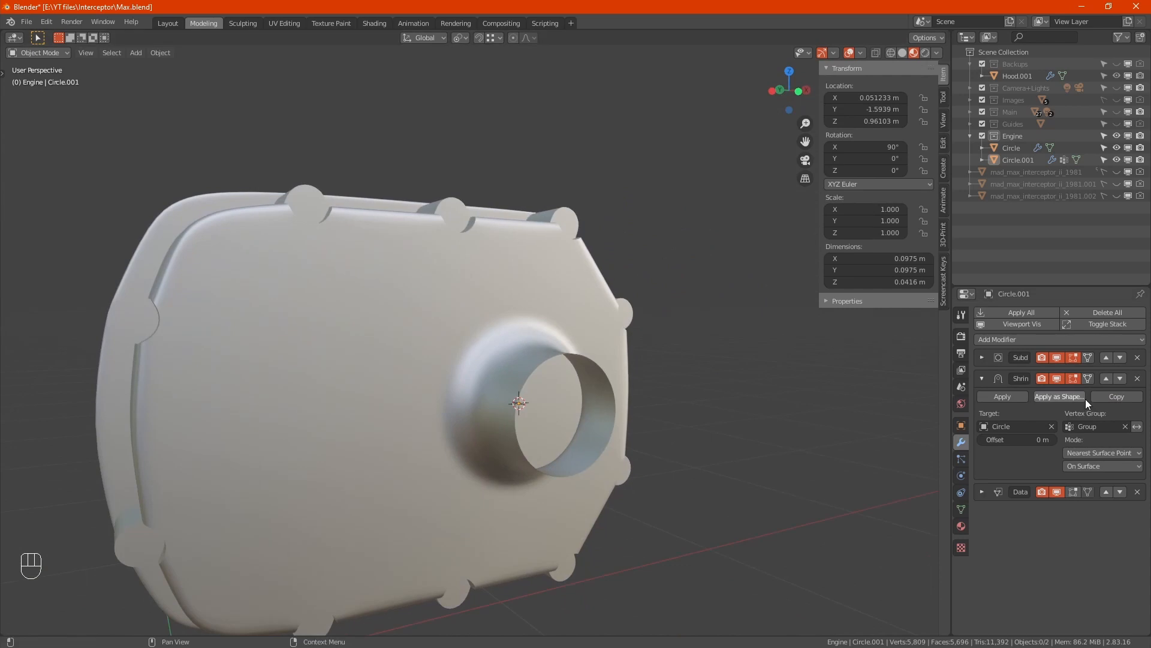
left_click(1057, 379)
left_click(1057, 378)
mouse_move(670, 420)
middle_mouse_down("alt")
mouse_move(566, 455)
mouse_move(667, 447)
mouse_move(632, 444)
middle_mouse_up("alt")
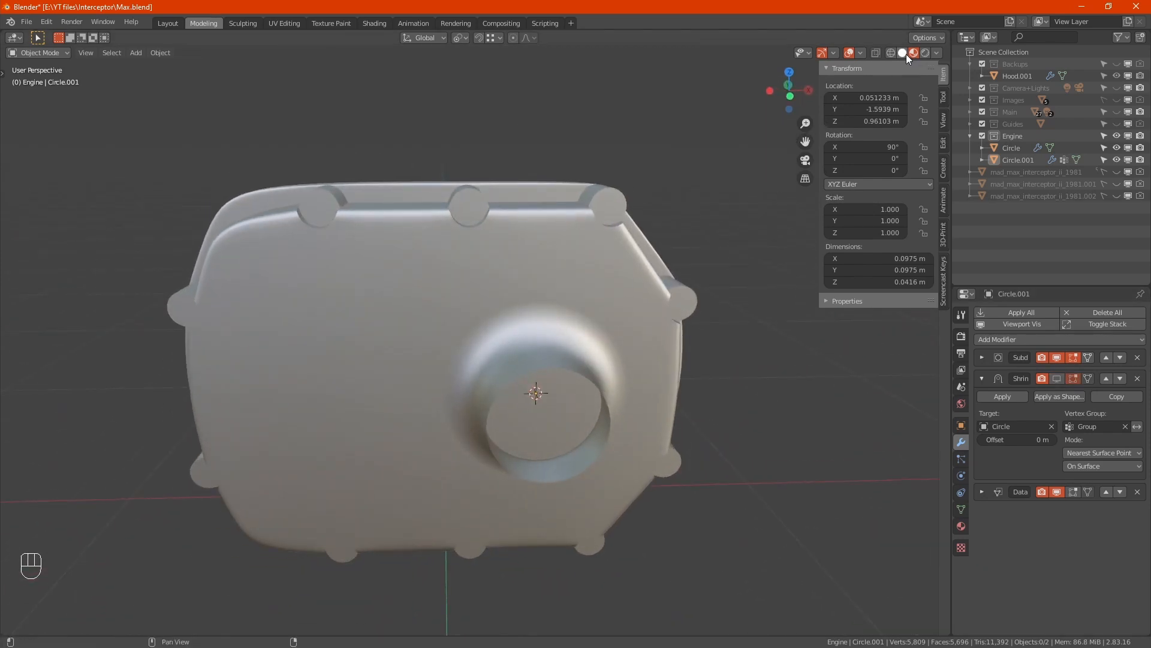
left_click(903, 53)
mouse_move(570, 340)
middle_mouse_down("alt")
mouse_move(520, 388)
mouse_move(540, 387)
mouse_move(523, 393)
middle_mouse_up("alt")
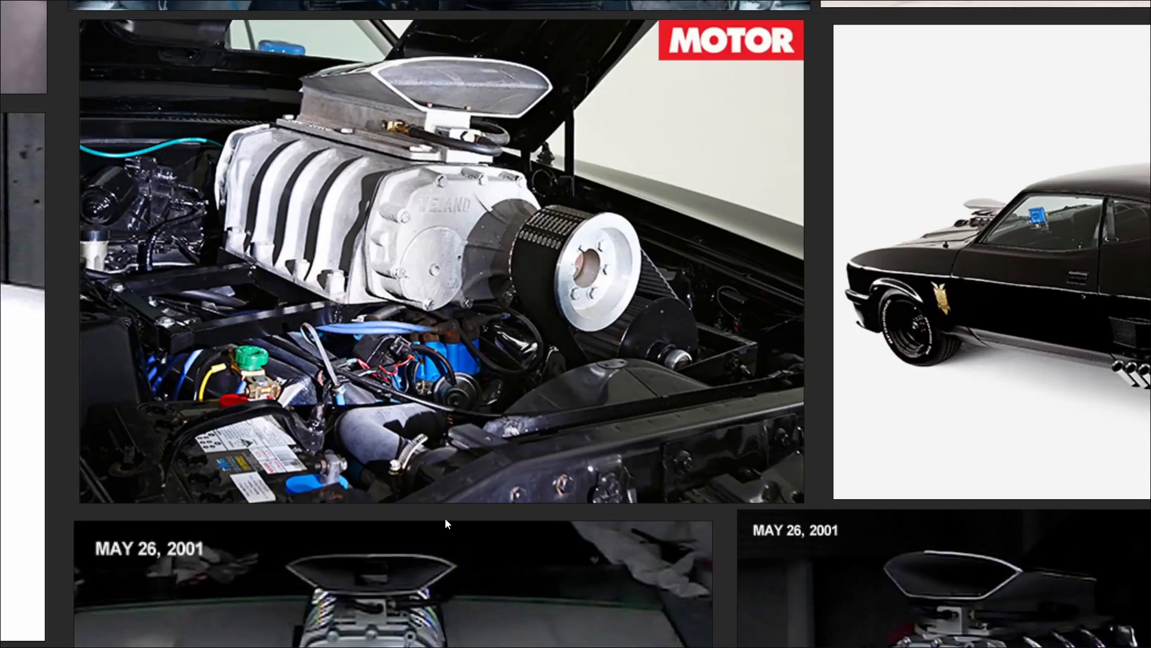
- Duplicate the neck in place, hiding the original and turning off the copy's Data Transfer modifier in the viewport
middle_click_drag(446, 519, 401, 289)
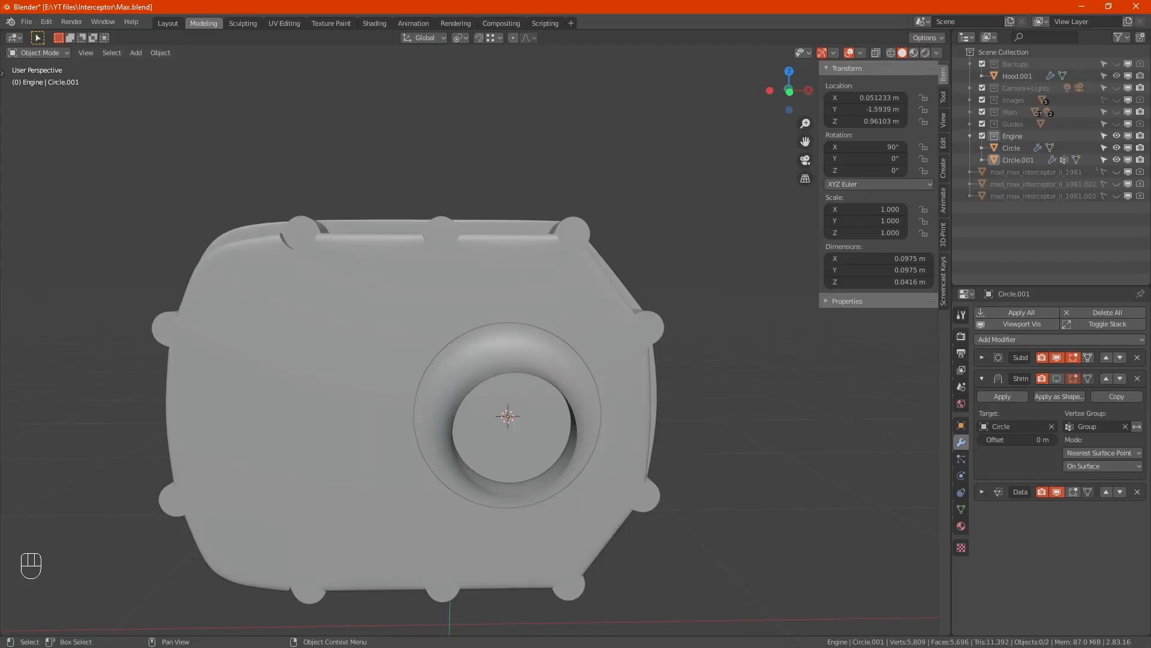
middle_click_drag(517, 374, 541, 382, "shift")
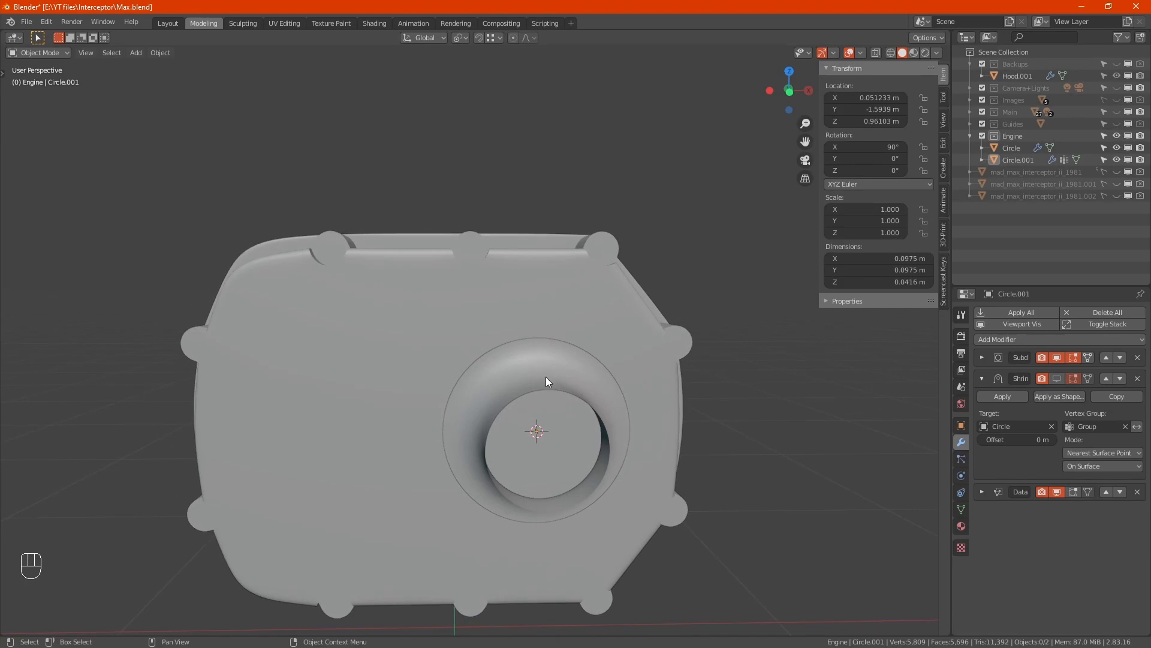
left_click(546, 377)
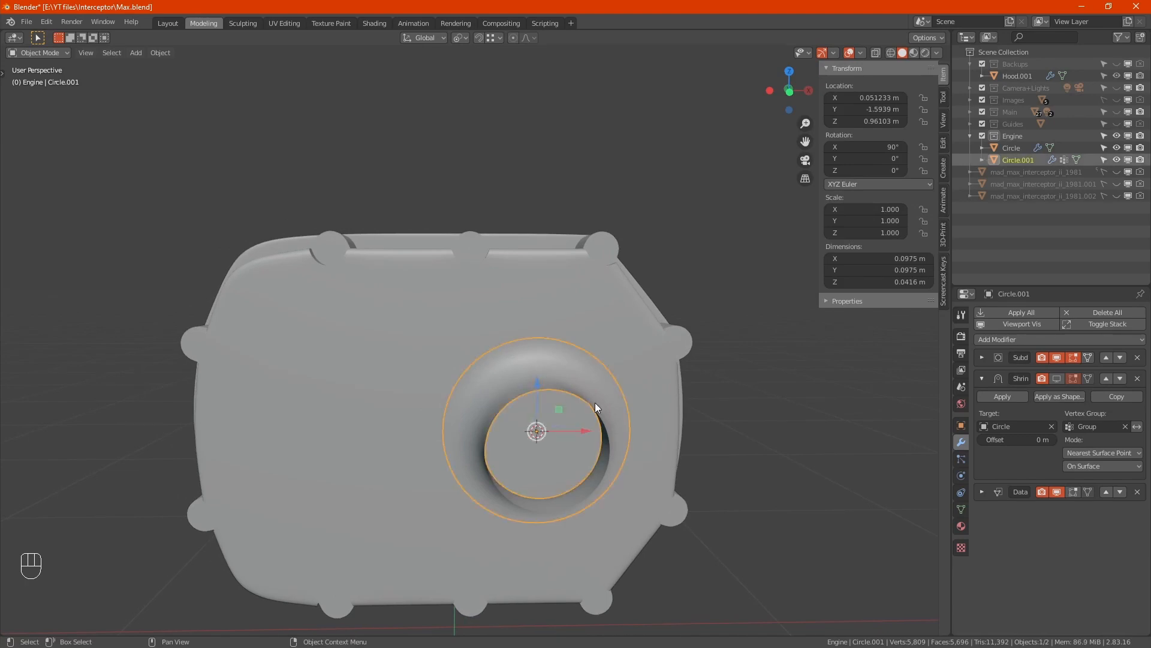
key("shift+d")
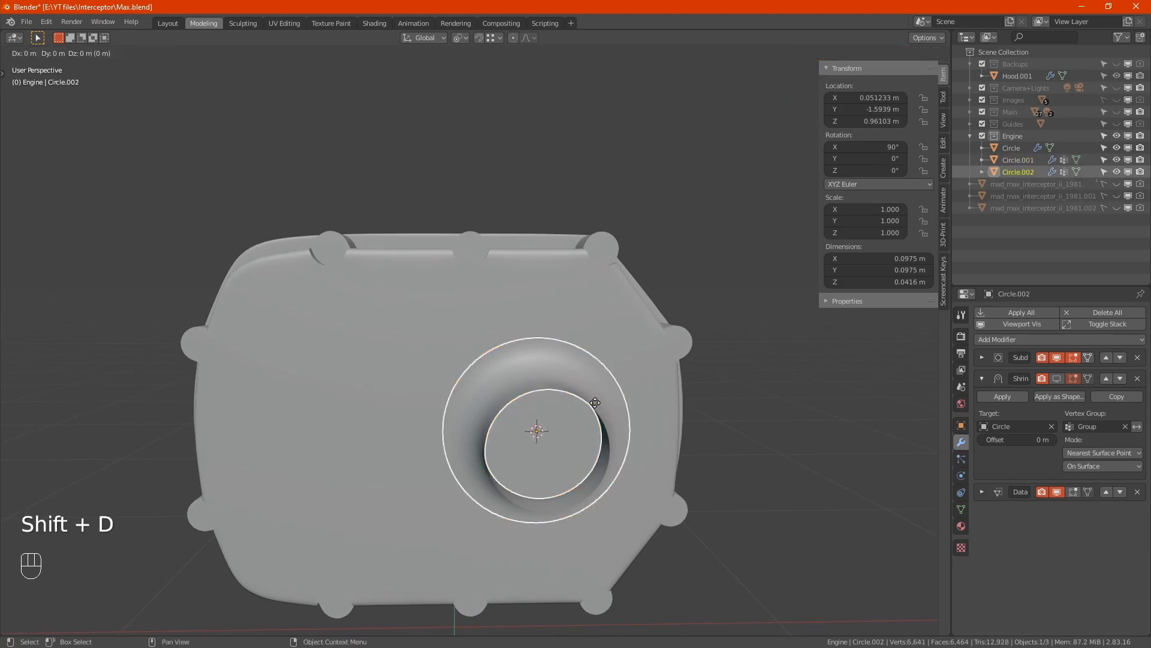
key("KP_Enter")
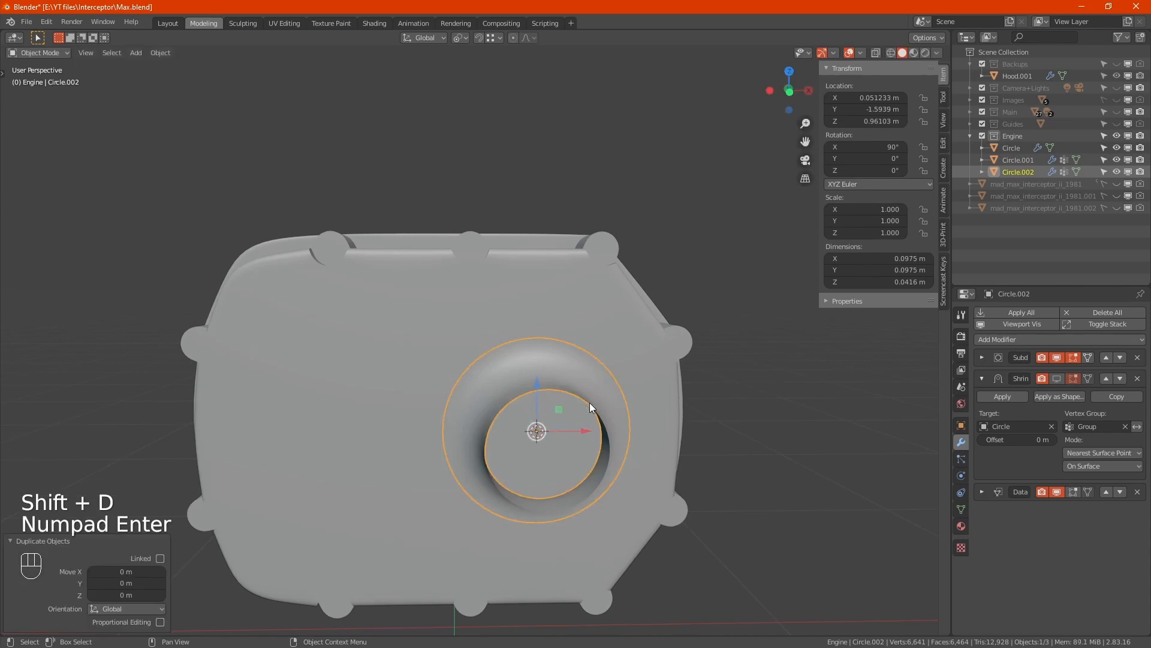
left_click(1056, 491)
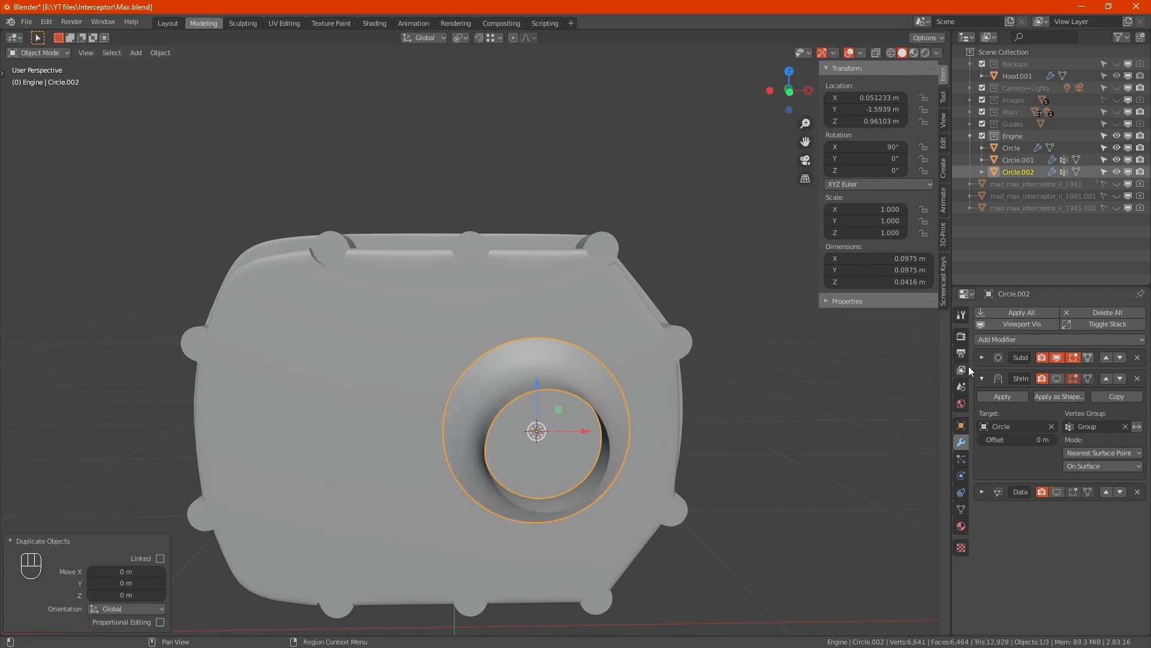
left_click(1117, 159)
- Delete all faces of the duplicated neck except one radial strip of three faces on its upper +X side
key("Tab")
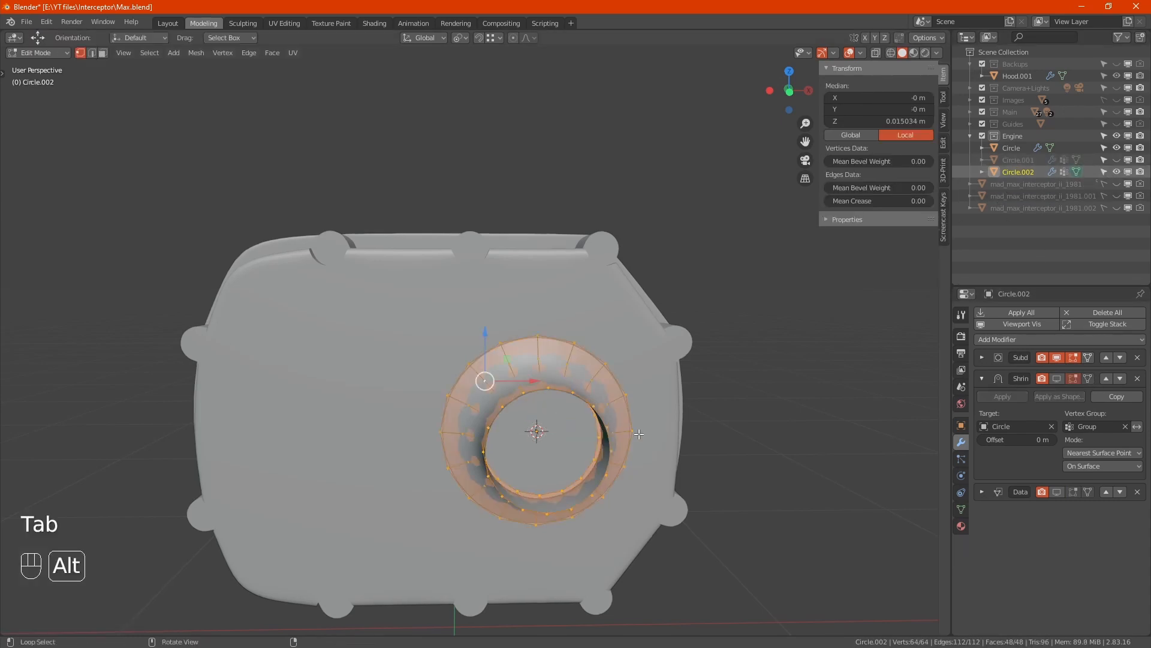
middle_click_drag(639, 434, 617, 417)
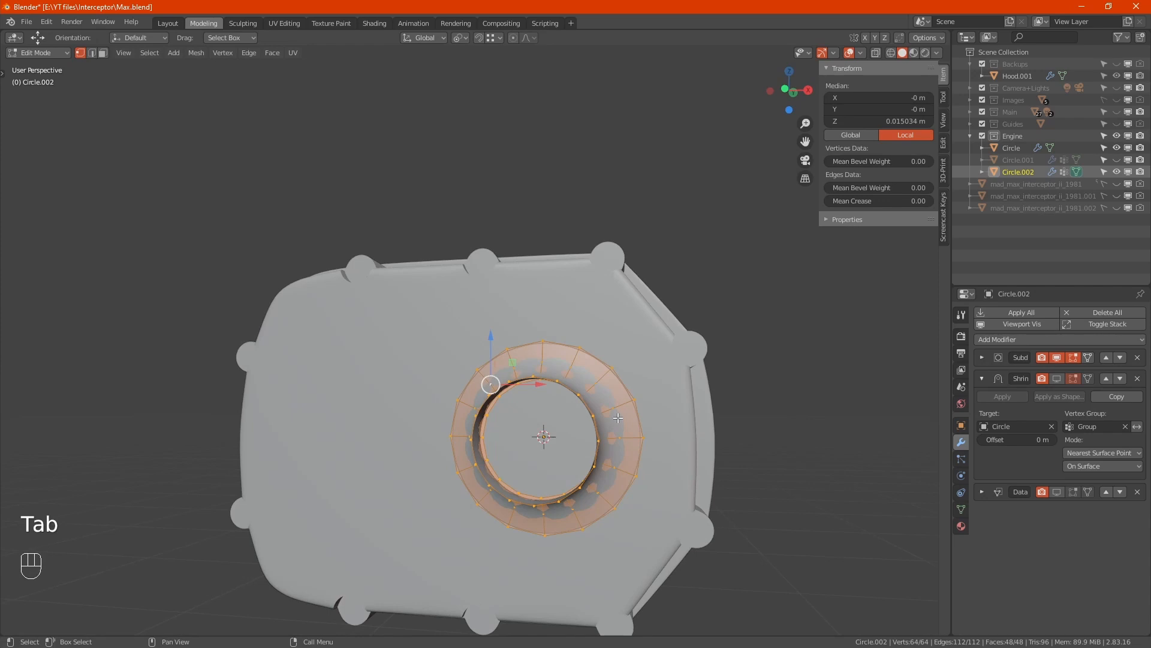
mouse_move(558, 369)
middle_mouse_down("alt")
mouse_move(574, 390)
mouse_move(576, 370)
middle_mouse_up("alt")
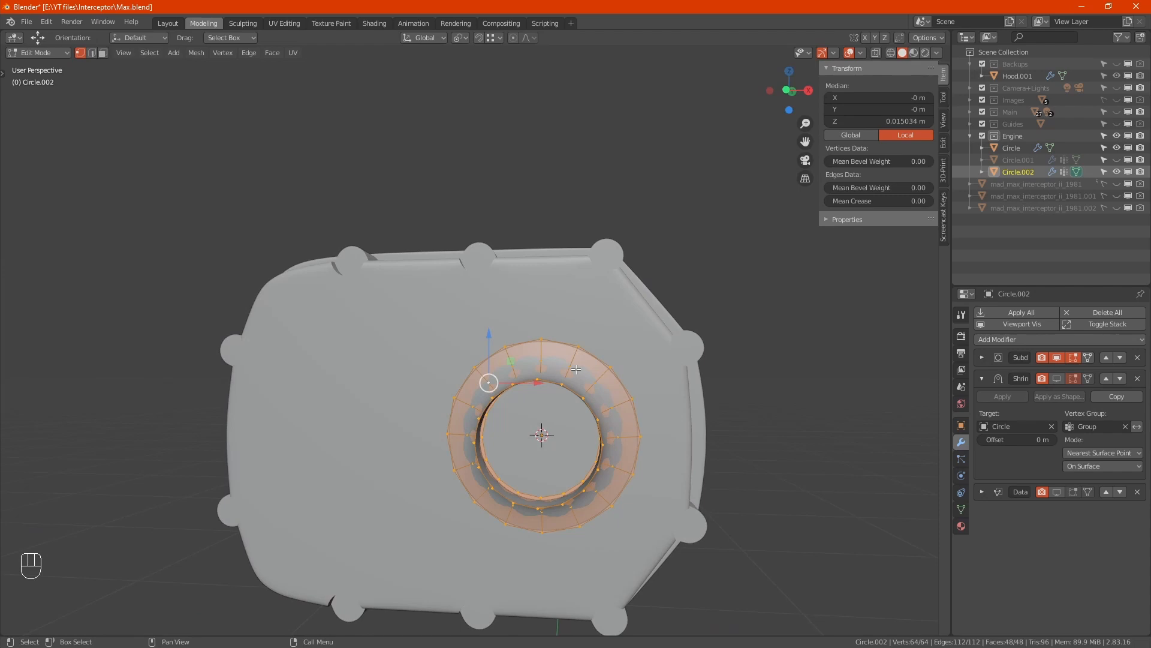
left_click(623, 398, "alt")
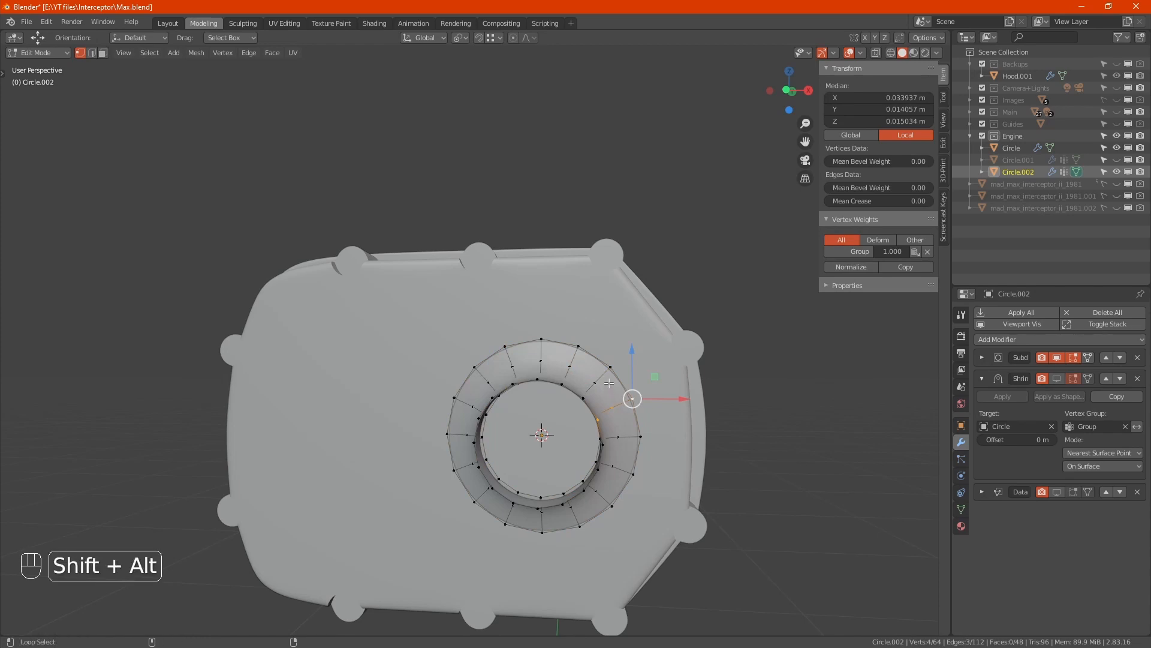
left_click(620, 446, "alt+shift")
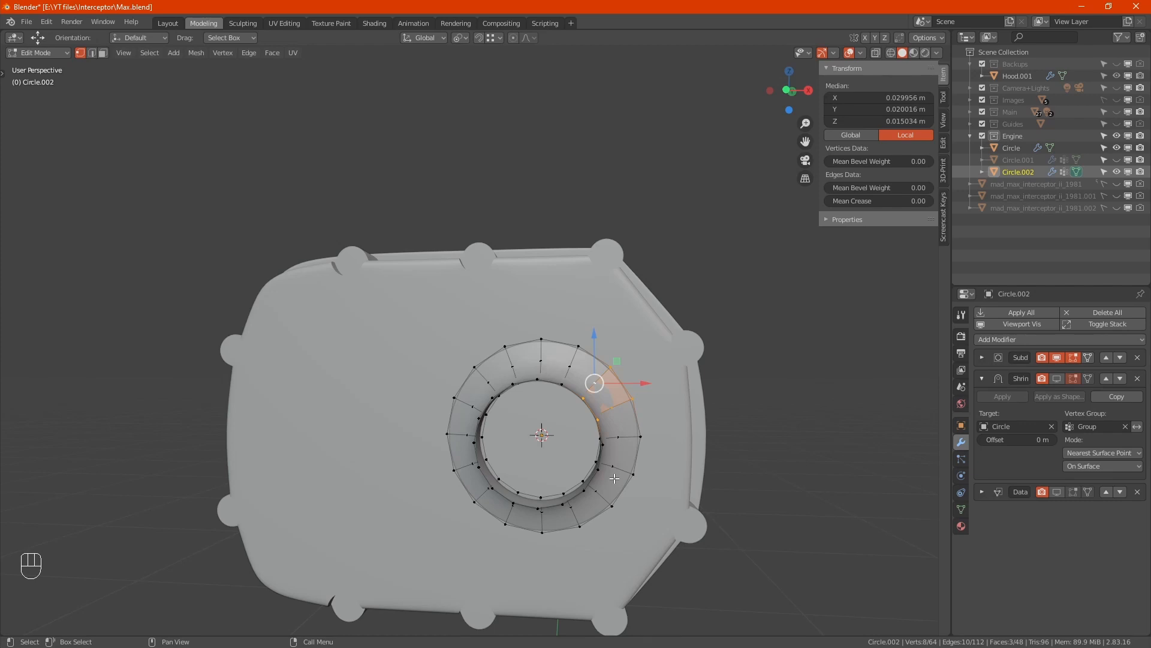
key("ctrl+i")
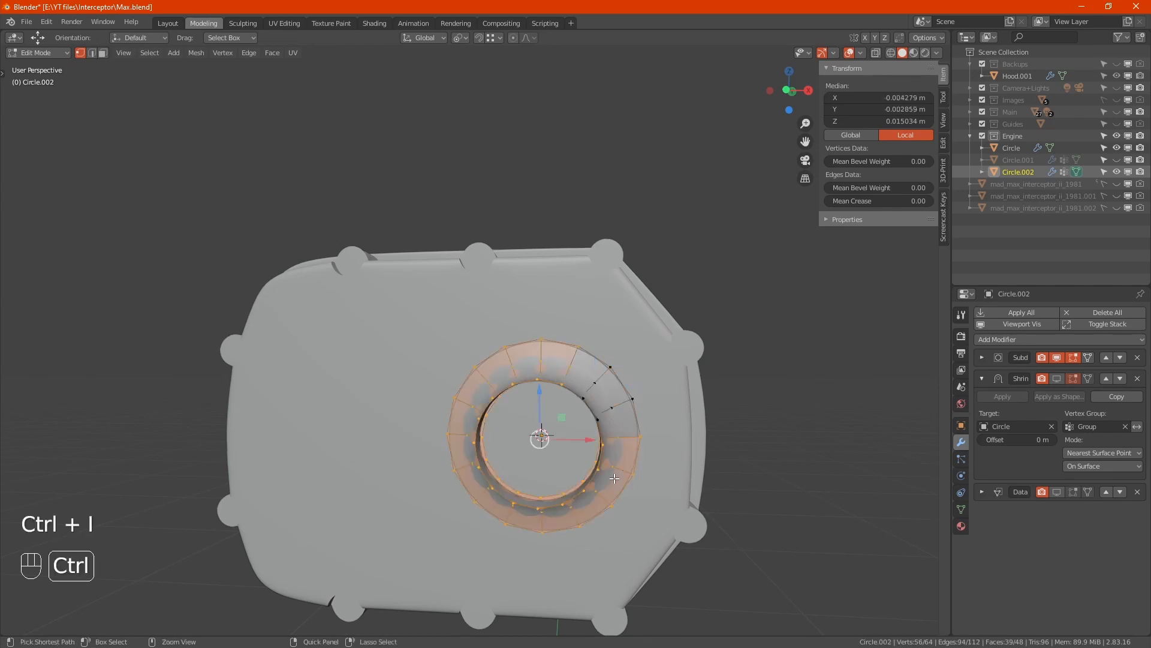
key("x")
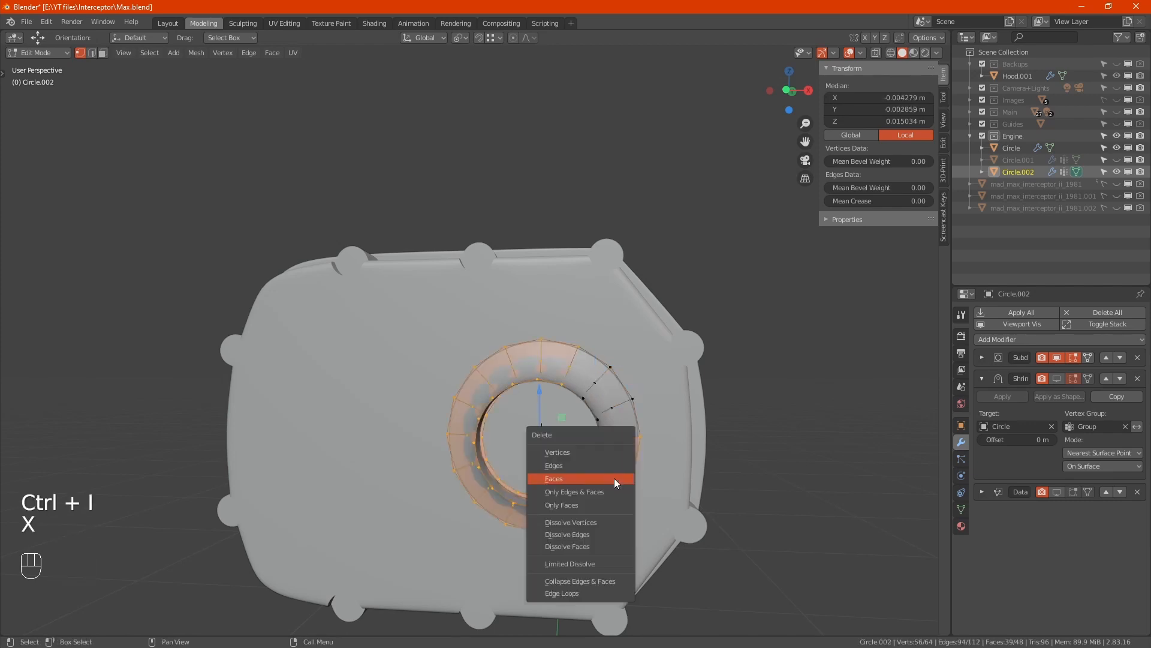
left_click(614, 478)
- Set the pivot point to Median Point and scale the strip's outer end edge to about 0.73
middle_click_drag(610, 469, 626, 425, "alt")
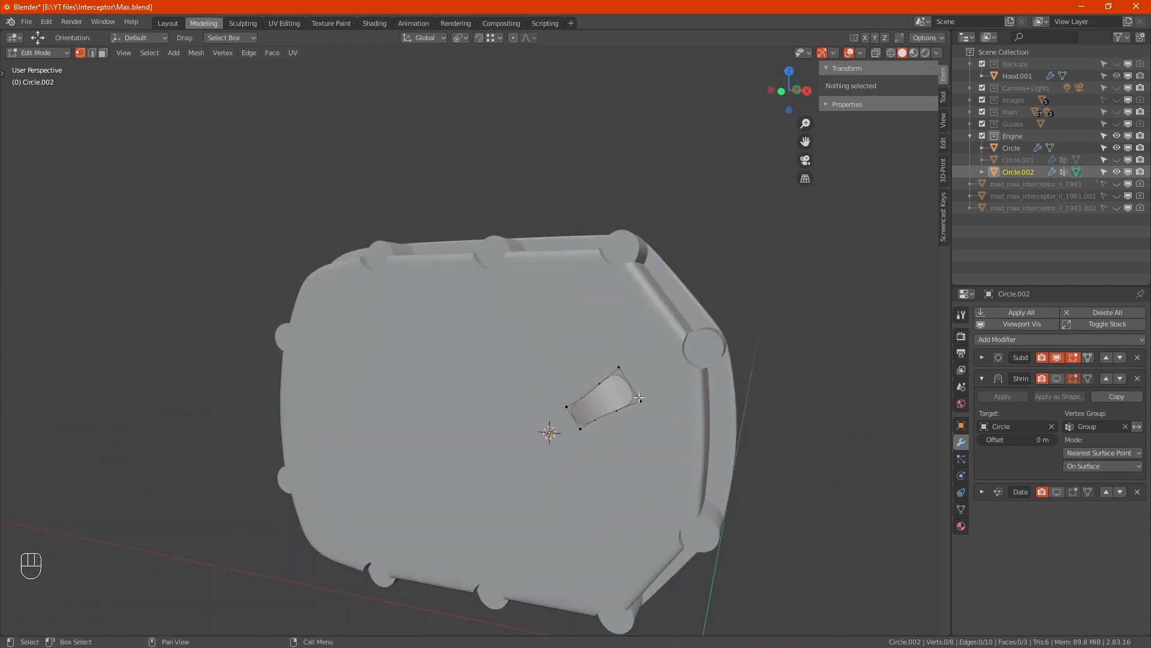
left_click(629, 360)
left_click(643, 398, "shift")
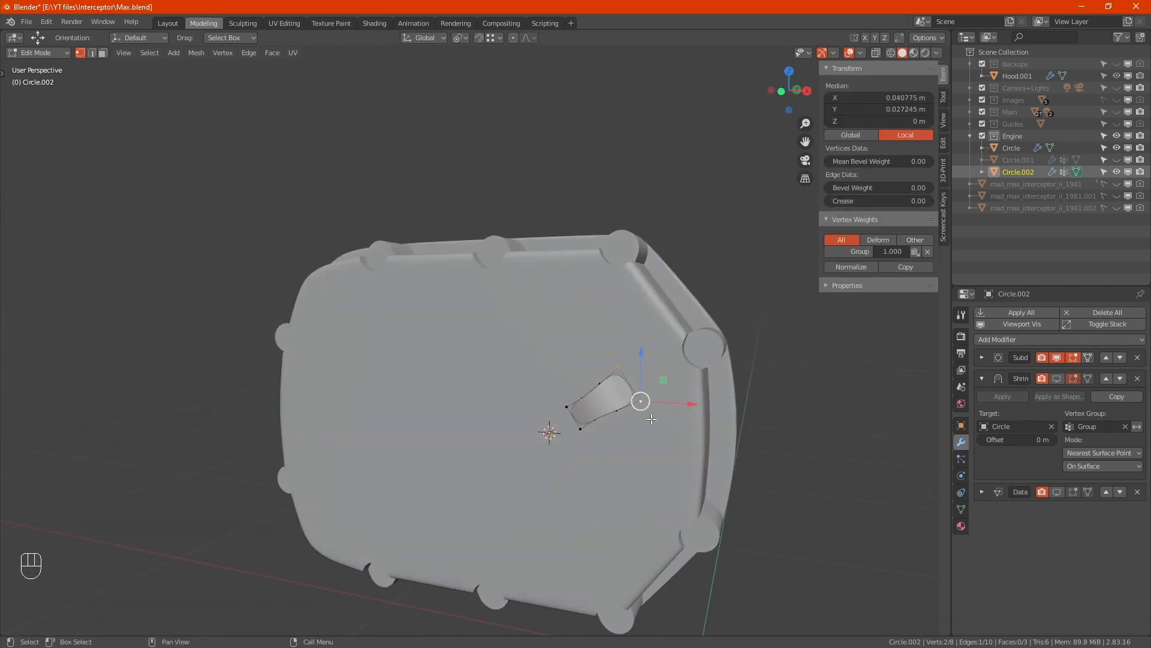
key("period")
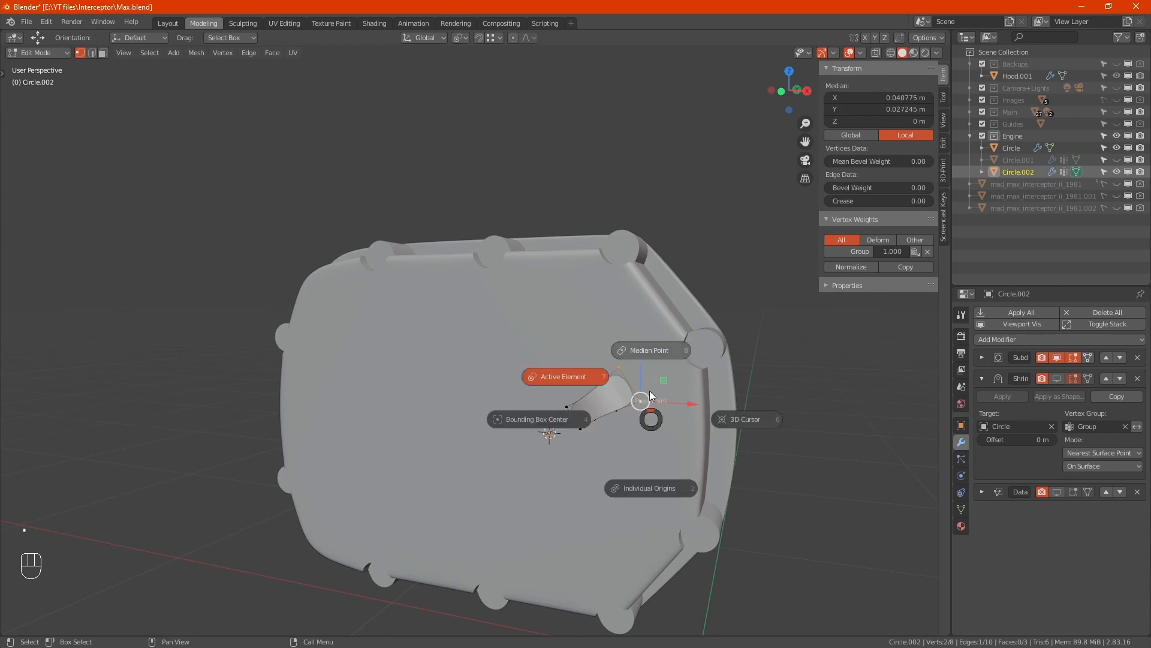
left_click(646, 344)
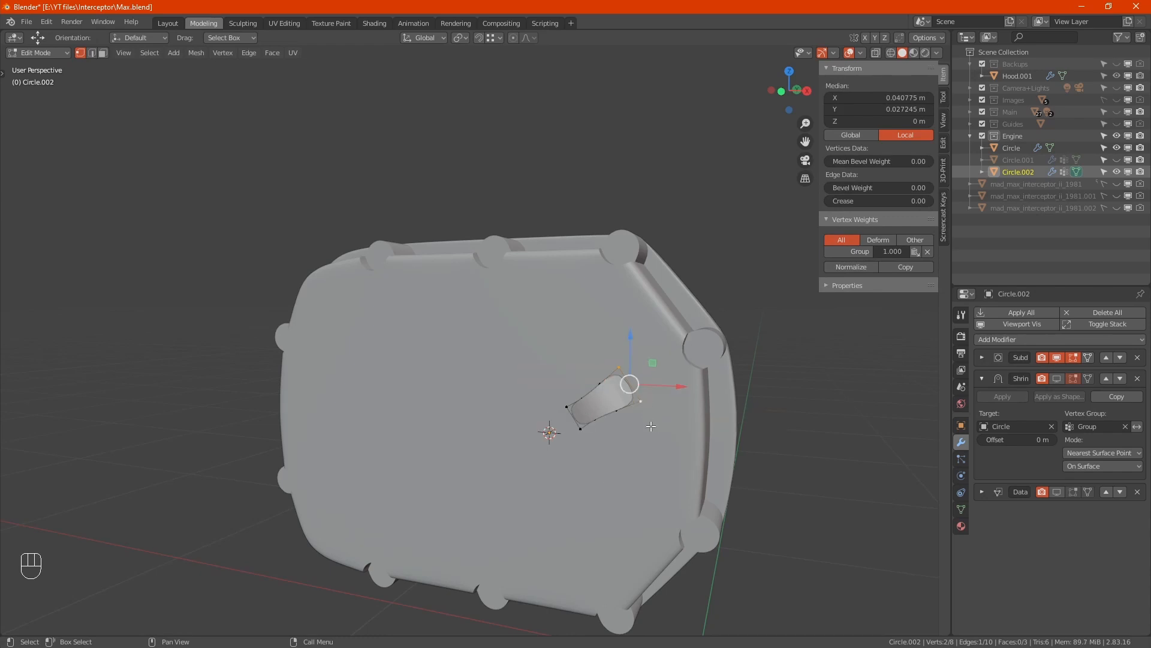
key("s")
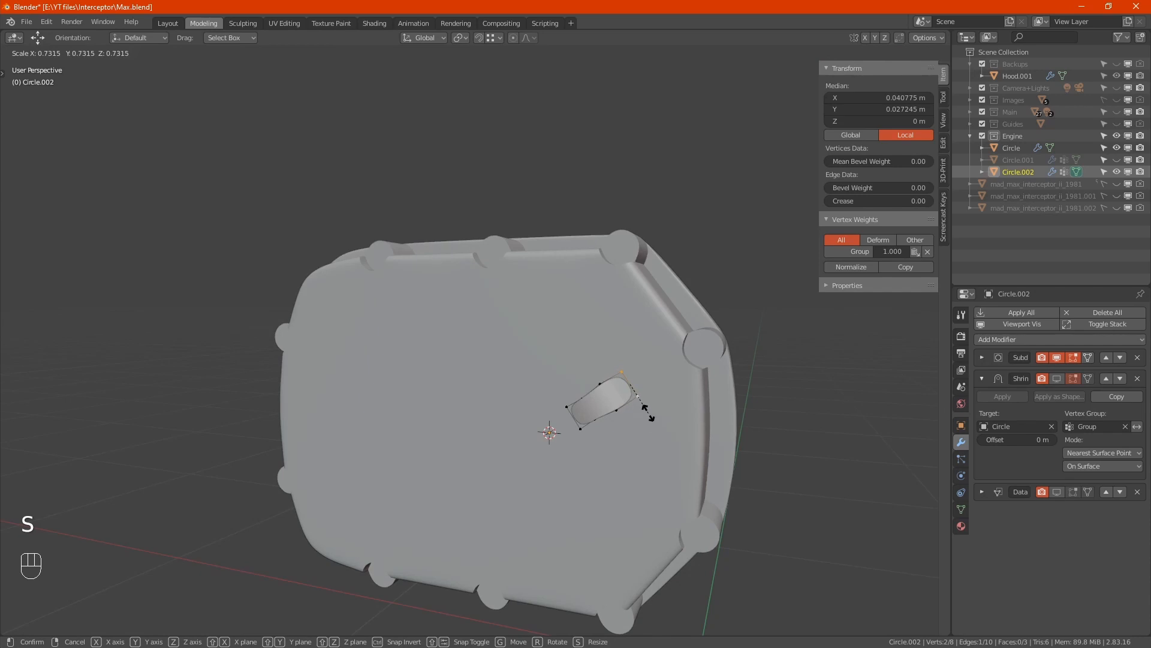
left_click(645, 409)
- Scale the crosswise edge next to the strip's outer end to about 0.95
left_click(599, 390)
left_click(617, 412, "shift")
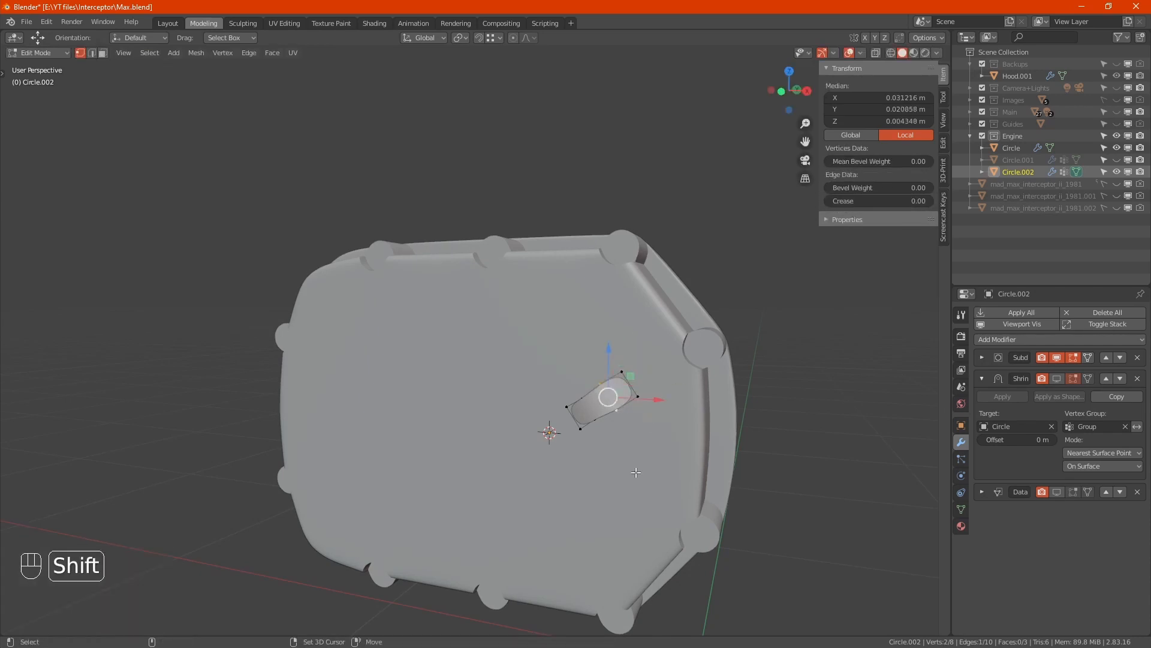
key("s")
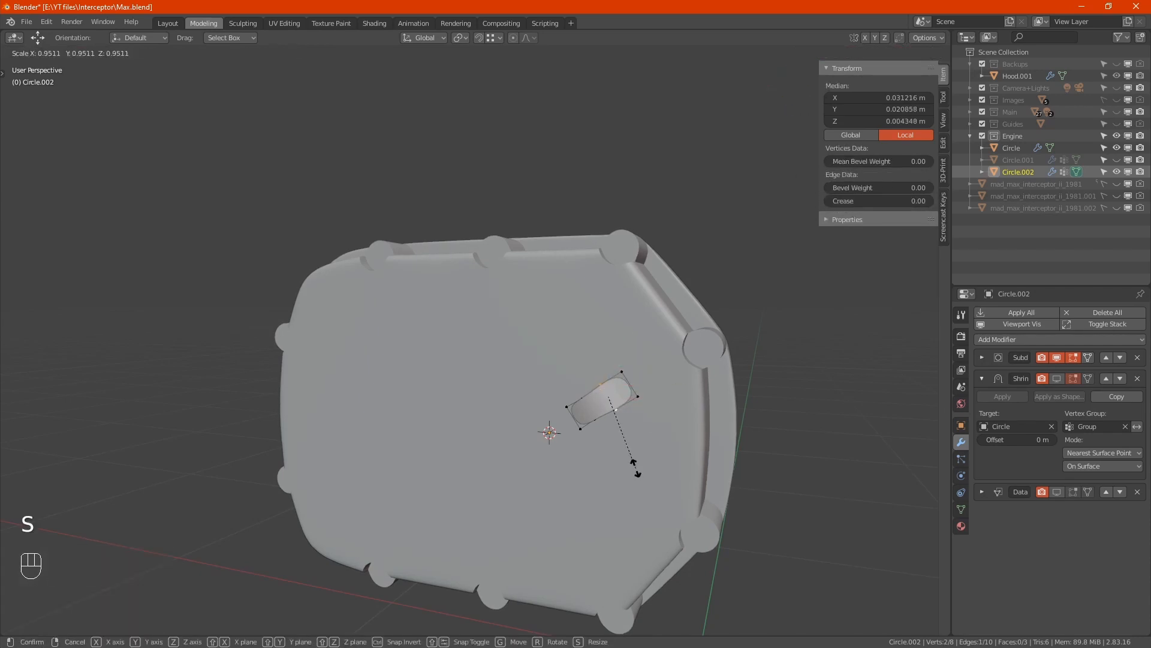
left_click(637, 465)
- In front view, move the strip's outer end edge outward about 0.010 m along X and 0.008 m along Z, and scale it to 0.955
left_click(625, 369)
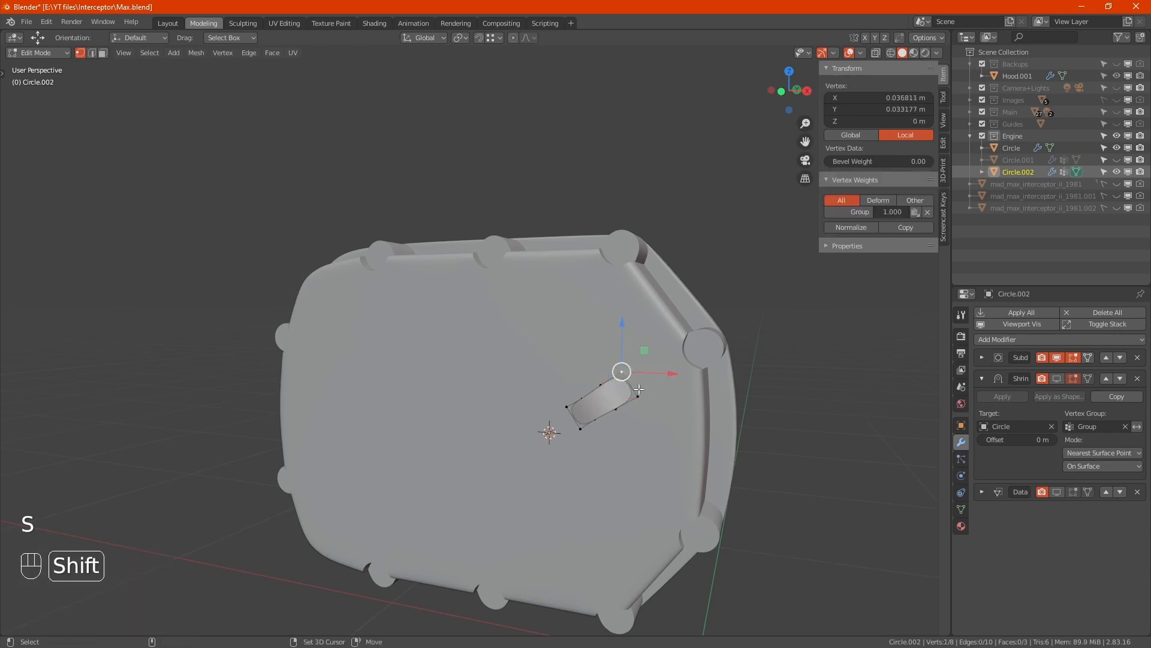
left_click(638, 393, "shift")
key("KP_1")
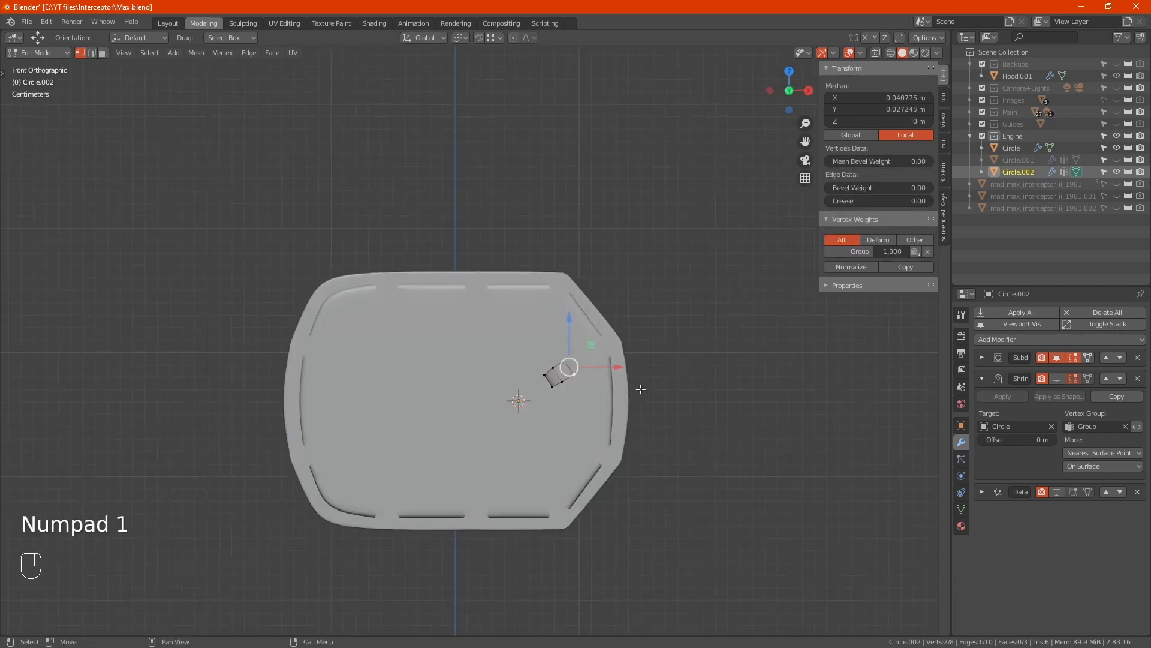
scroll(581, 338, "up", 3)
left_click_drag(559, 387, 612, 344)
key("s")
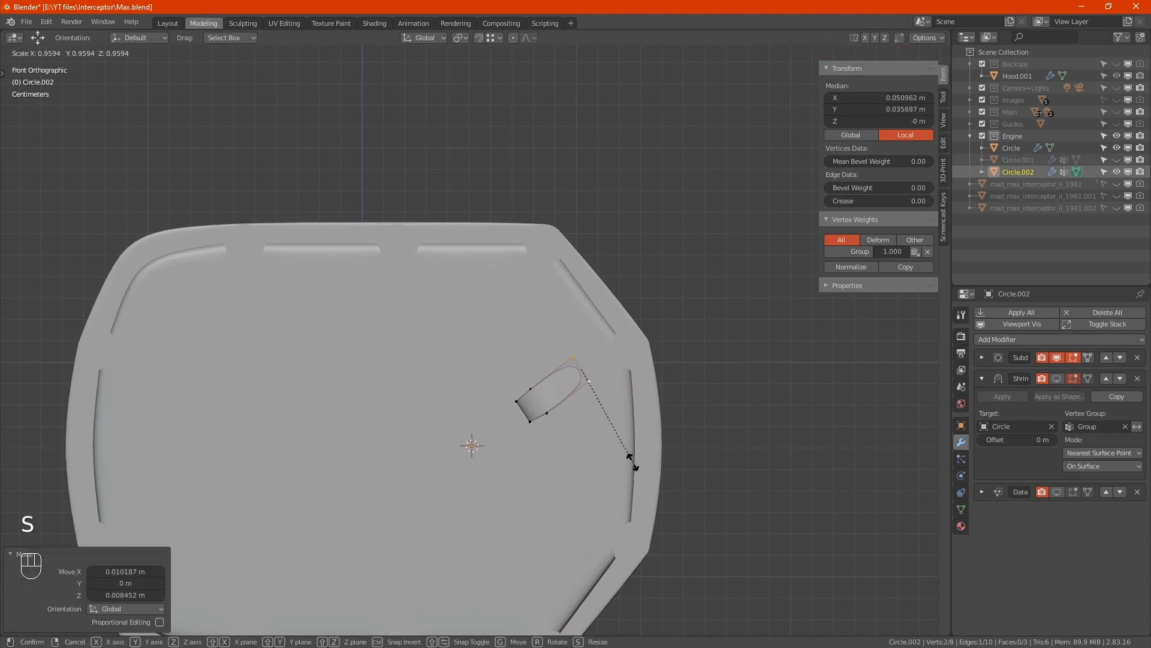
left_click(632, 462)
scroll(592, 407, "up", 3)
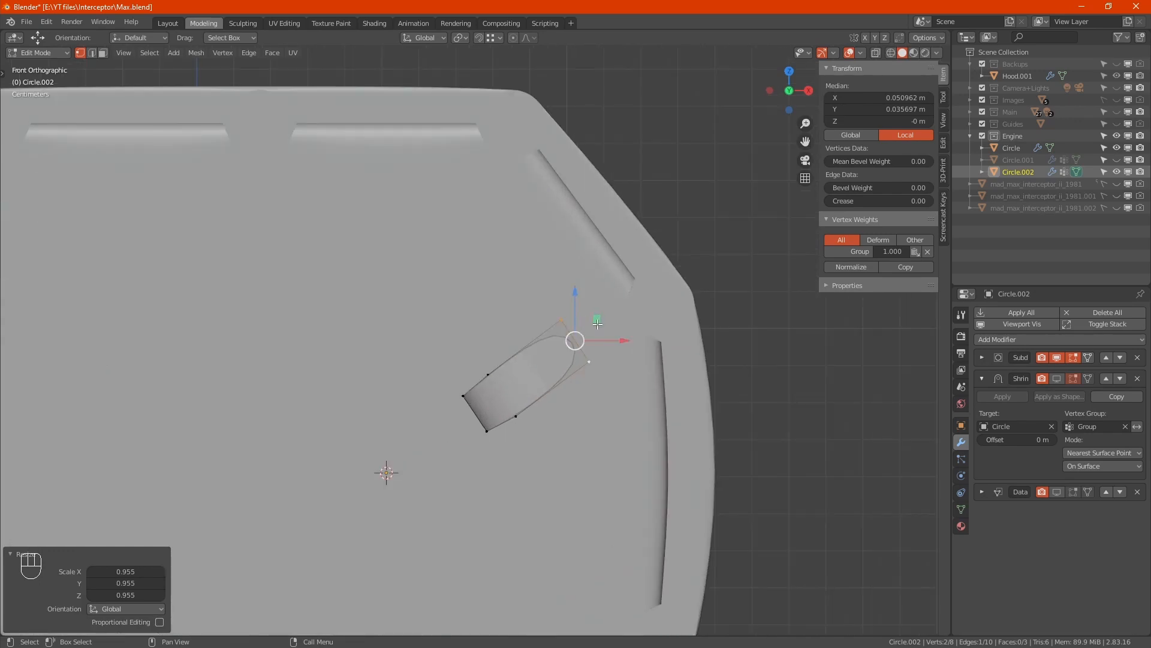
left_click_drag(597, 322, 602, 328)
- Scale the crosswise edge next to the strip's inner end to about 0.89, selecting through the mesh with X-ray on
left_click_drag(532, 433, 480, 362)
key("alt+z")
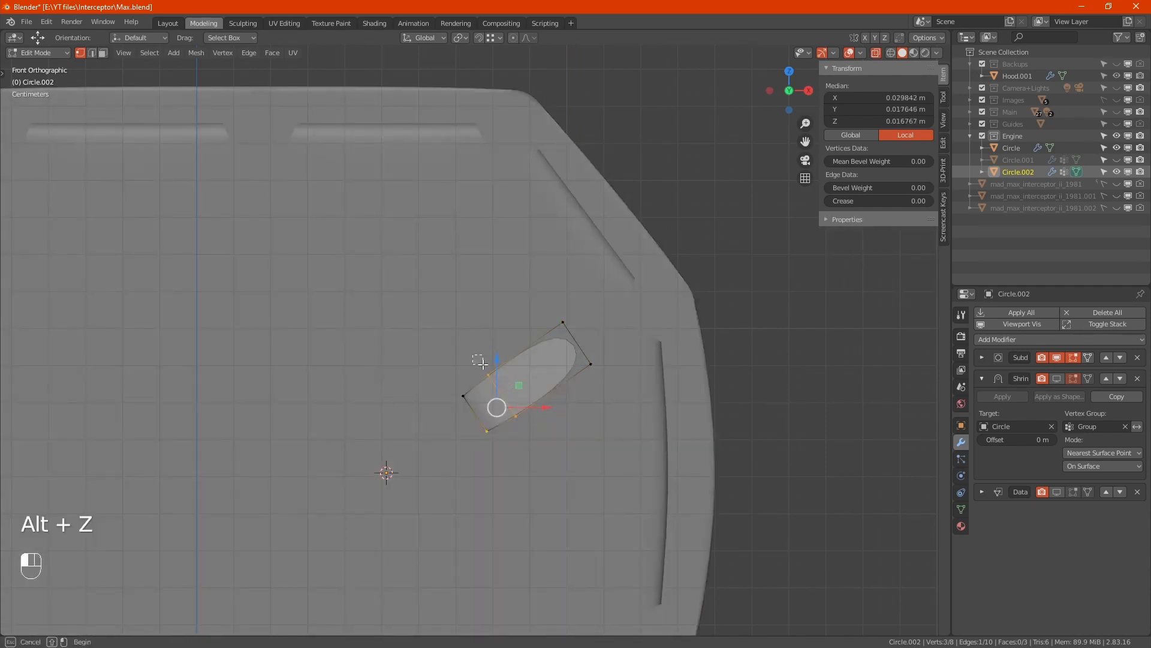
left_click_drag(551, 418, 550, 419)
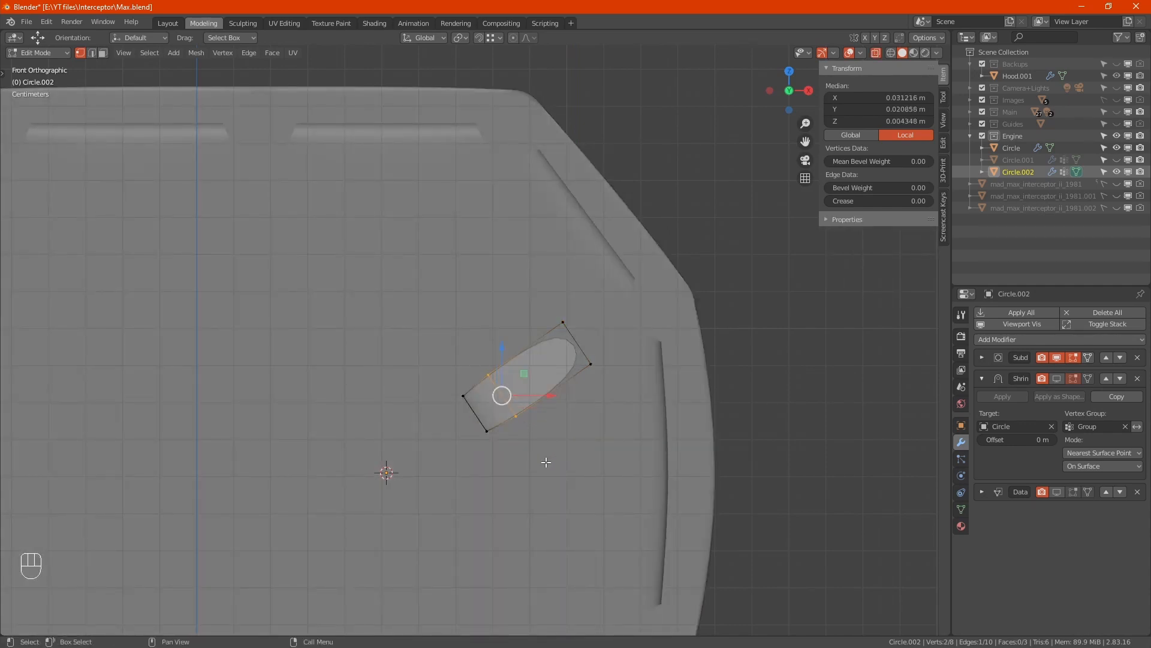
key("s")
key("shift")
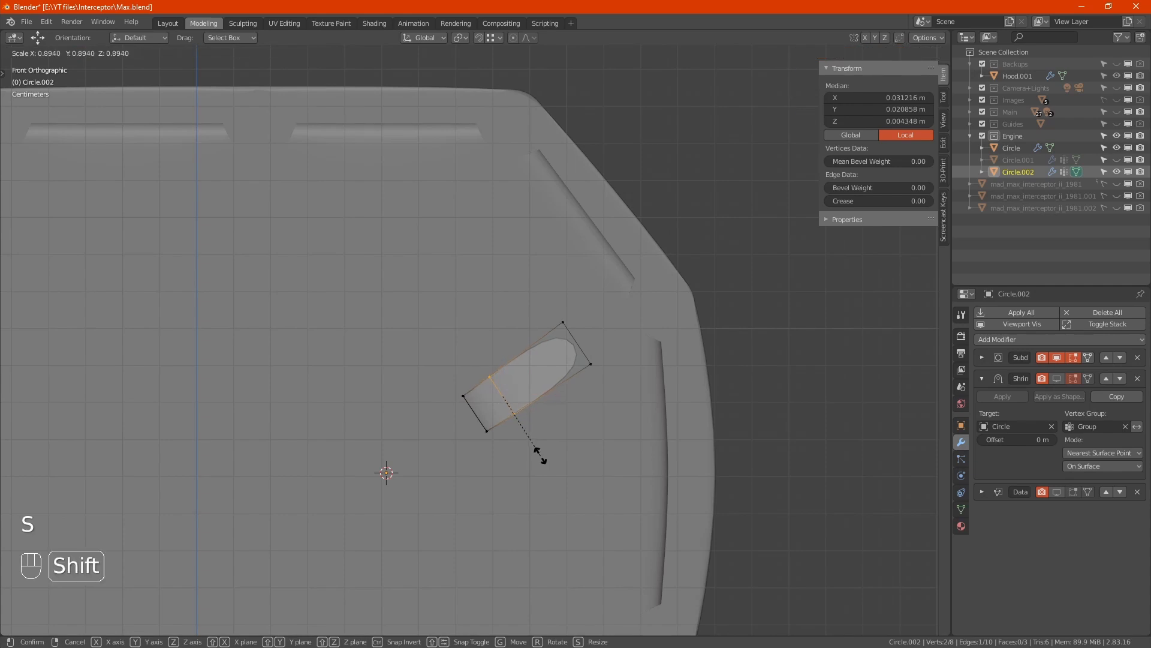
left_click(539, 448)
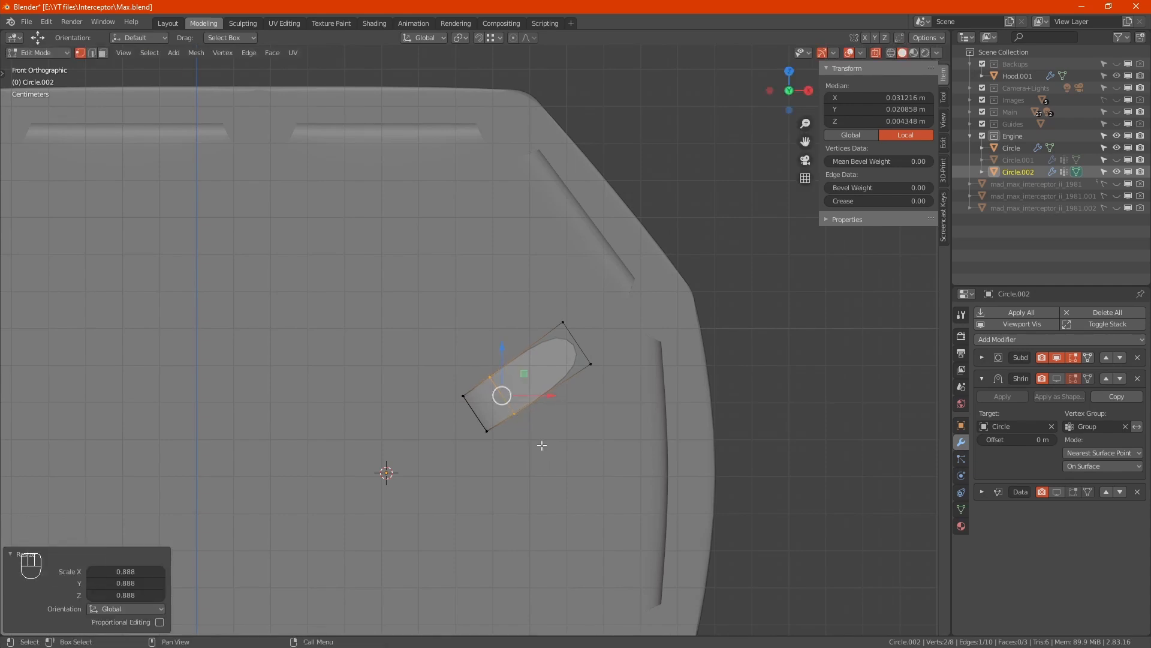
- Extrude the strip's two outer faces about -0.016 m along global Y, away from the cover
scroll(572, 394, "down", 3)
middle_click_drag(571, 394, 493, 430, "alt")
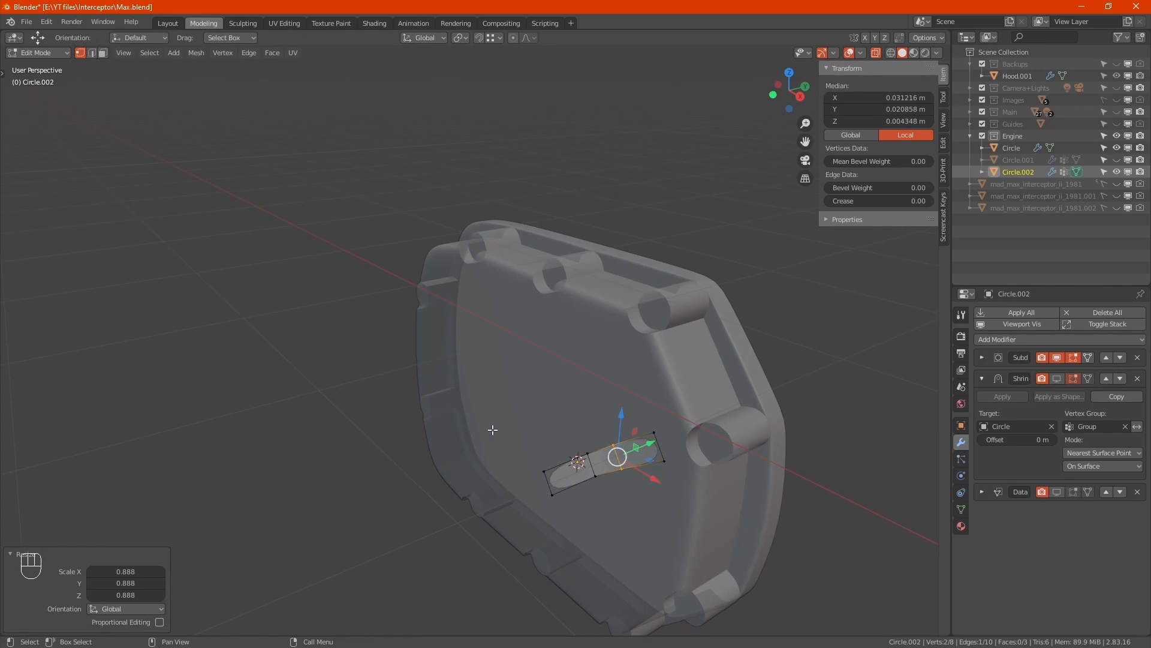
middle_click_drag(599, 455, 653, 456, "alt")
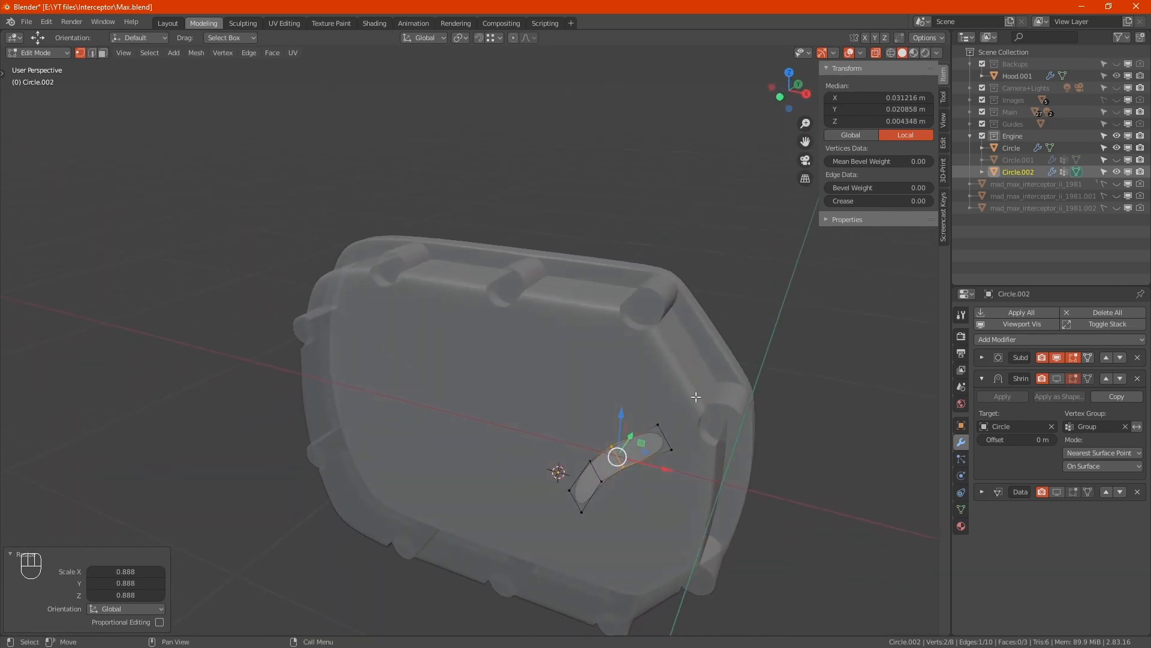
left_click_drag(711, 384, 575, 488)
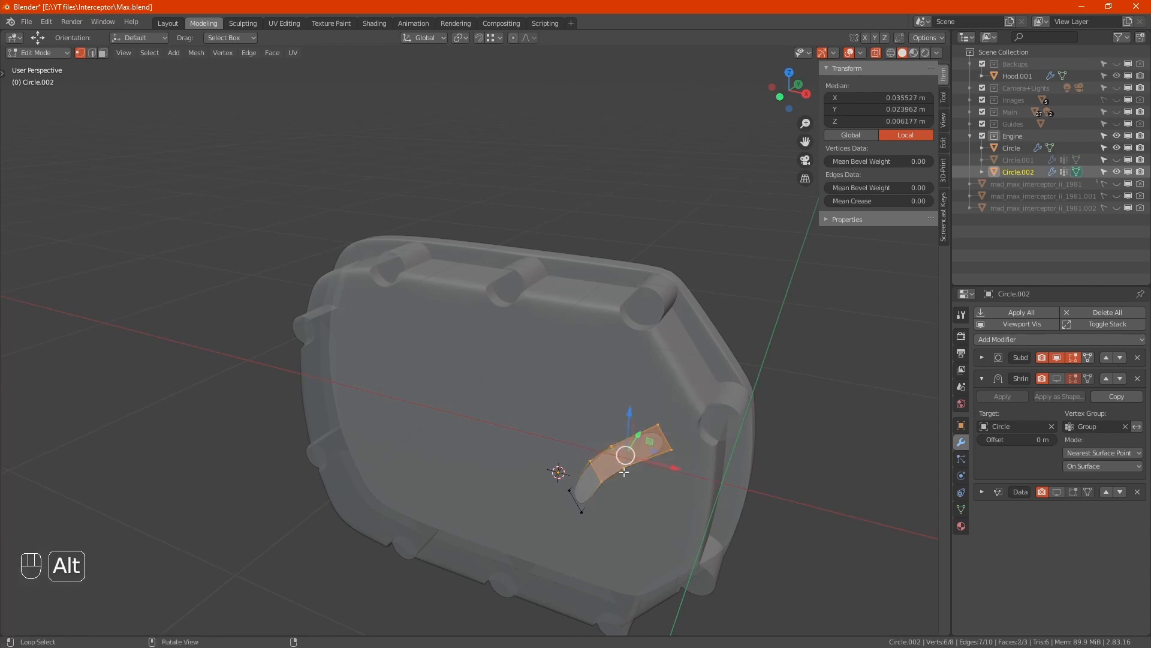
middle_click_drag(576, 488, 684, 500, "alt")
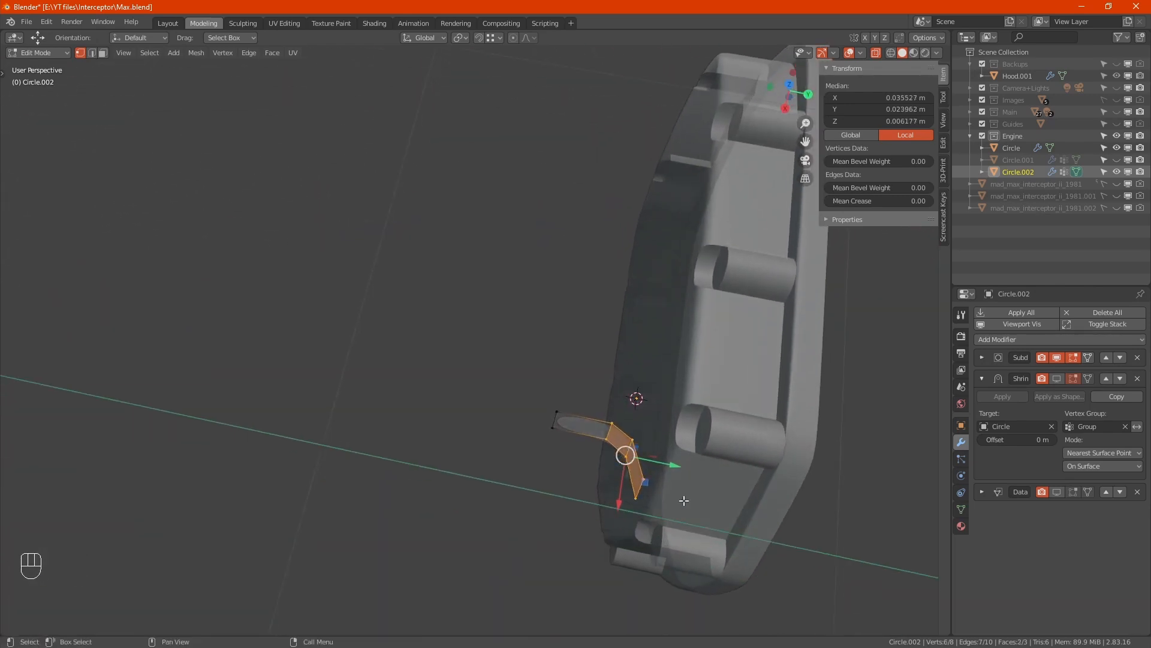
key("e")
key("y")
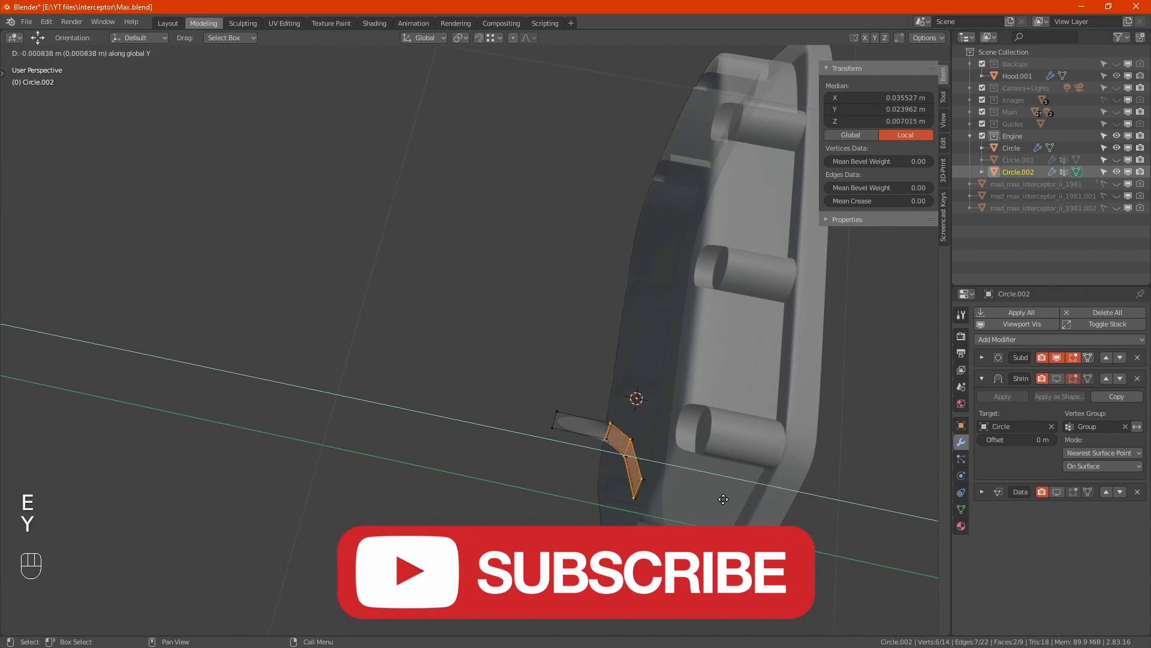
left_click(690, 496)
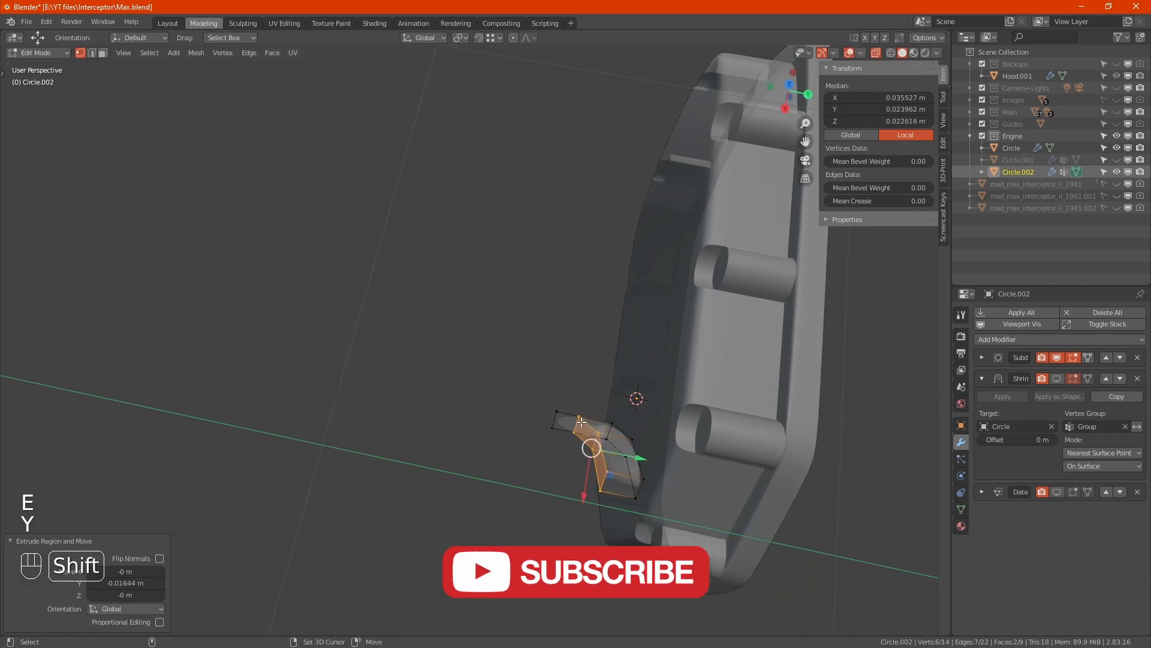
- Set the pivot point to Active Element and move the extruded faces a further -0.011 m along Y
key("period")
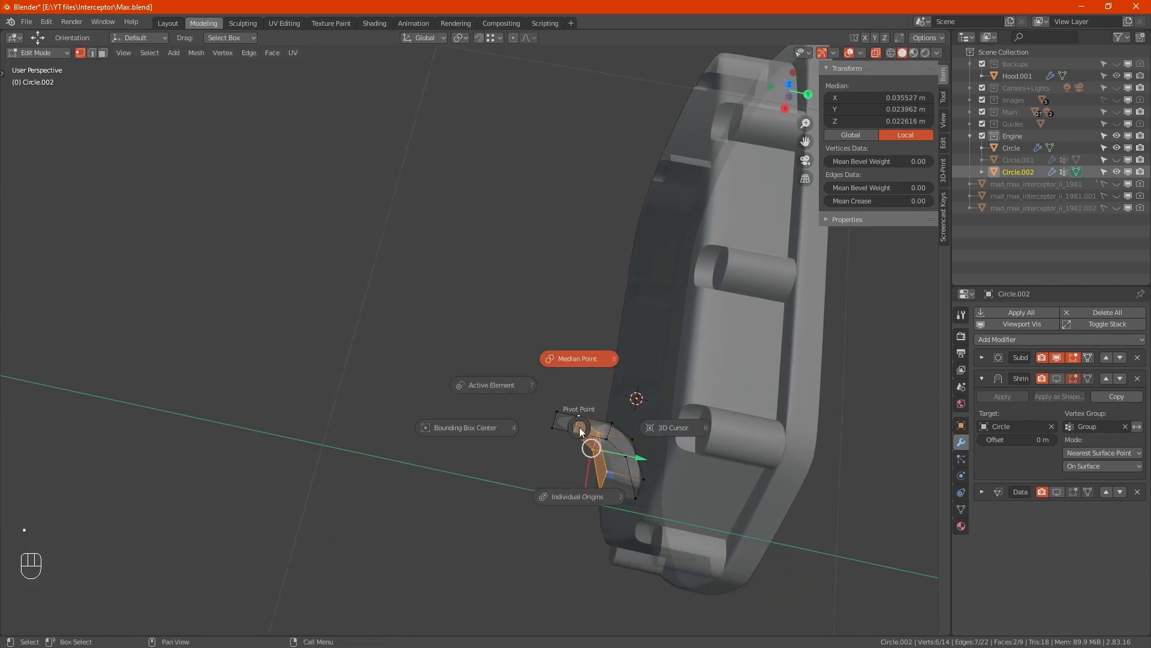
left_click(497, 382)
left_click_drag(578, 415, 577, 439)
- Delete the leftover inner strip face and the adjoining inner end wall of the extrusion
scroll(606, 440, "up", 4)
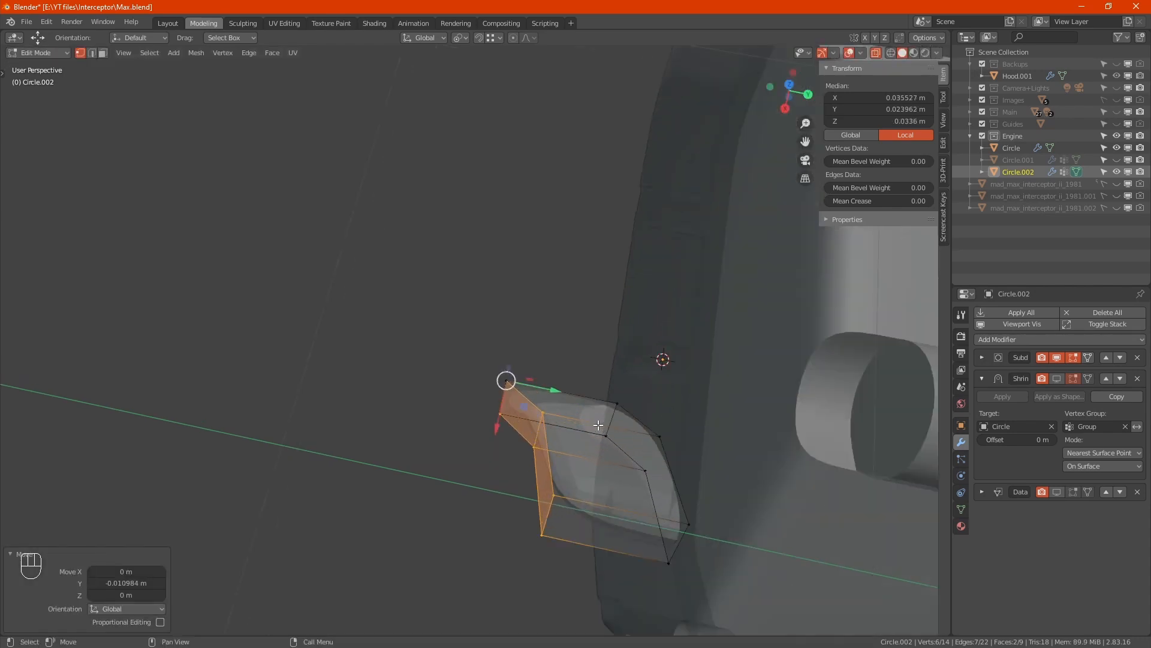
scroll(575, 427, "up", 3)
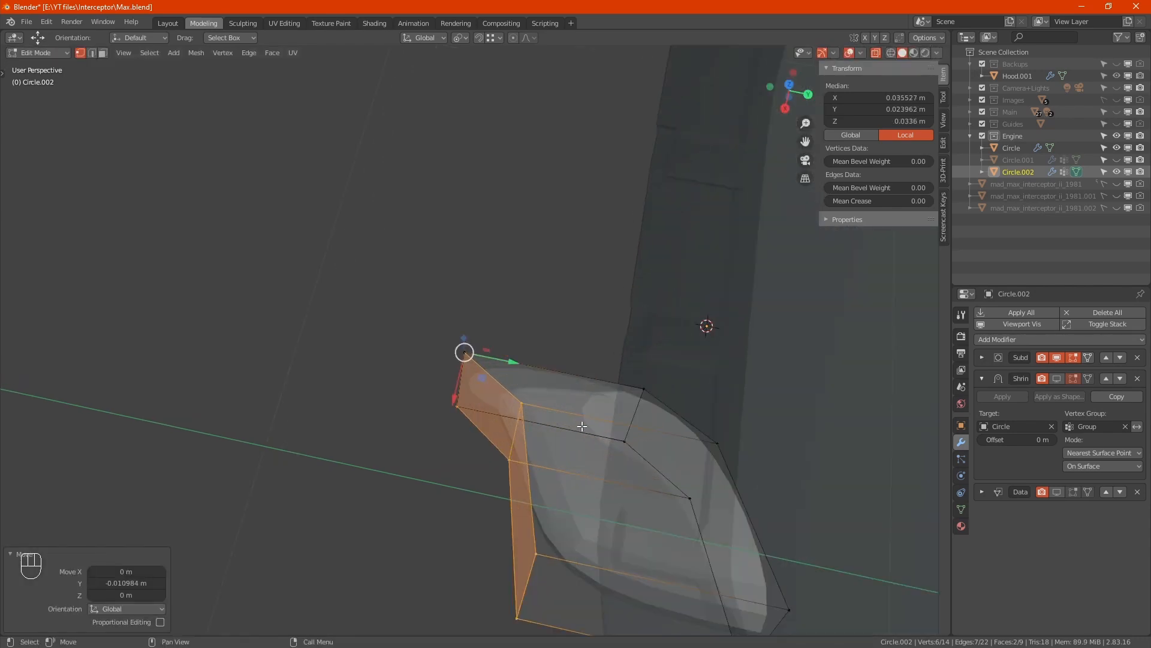
left_click(536, 388)
middle_click_drag(536, 388, 743, 318, "alt")
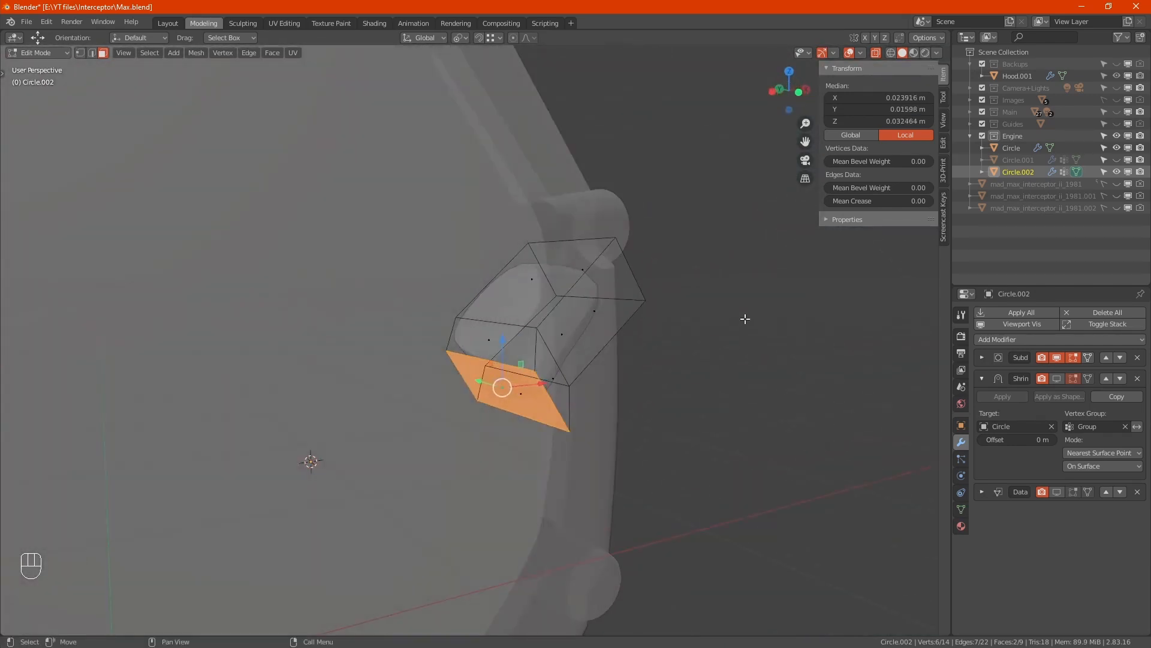
key("x")
left_click(745, 318)
- Merge all vertices of the raised detail by distance, using 0.0001 m
middle_click_drag(568, 410, 547, 458, "alt")
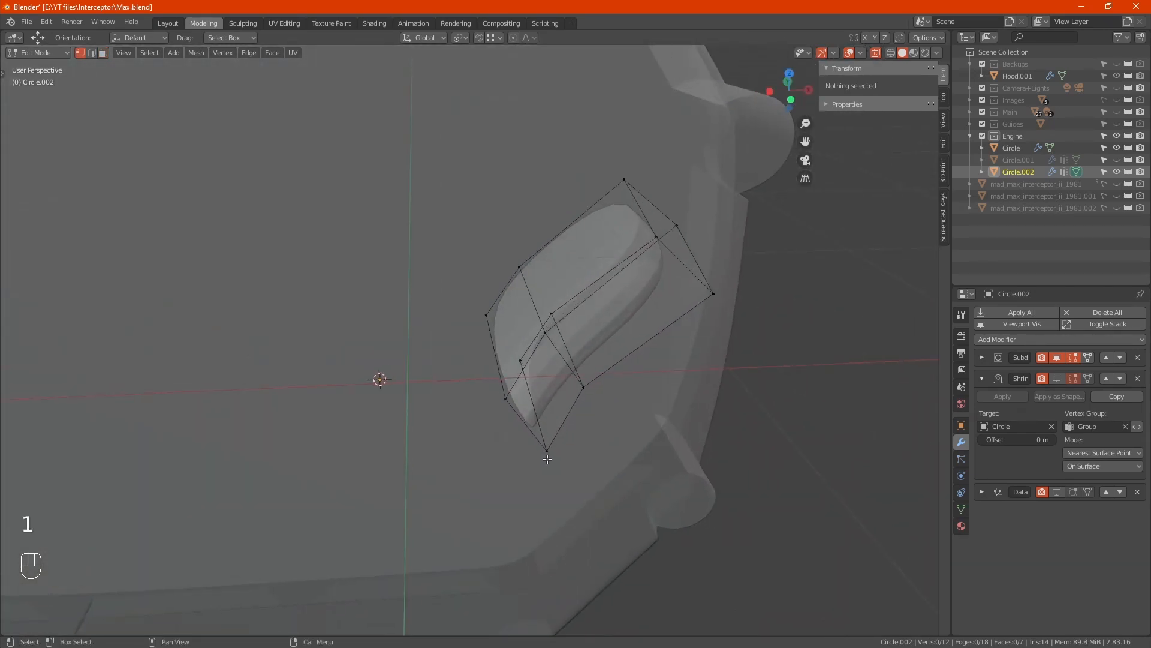
key("a")
key("m")
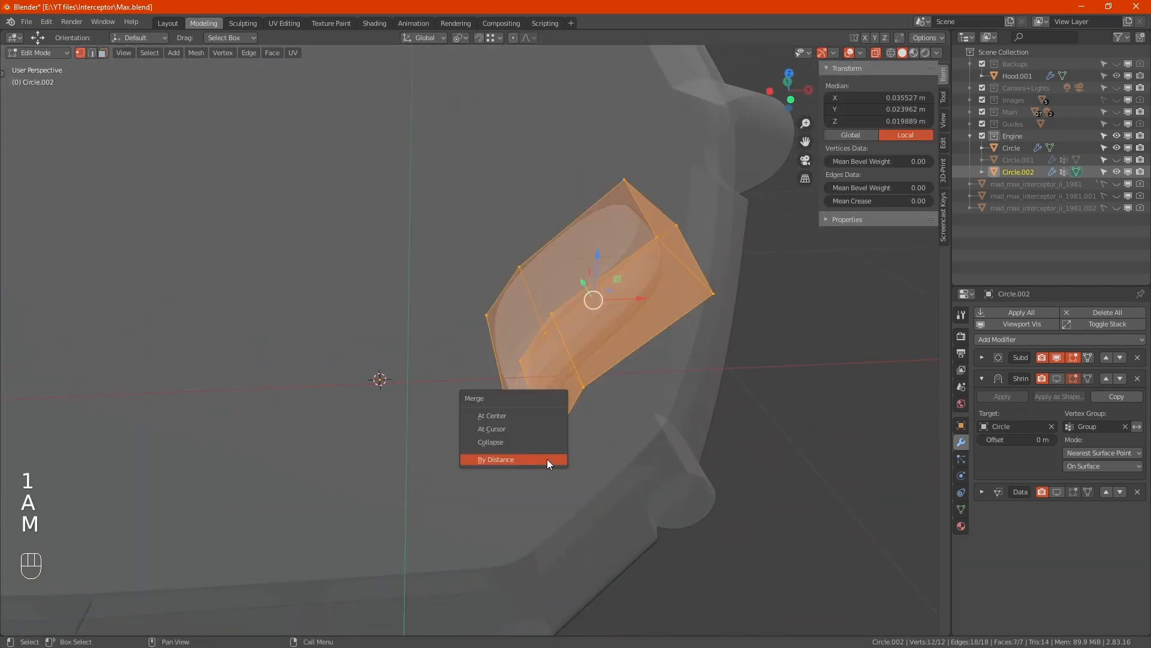
left_click(546, 458)
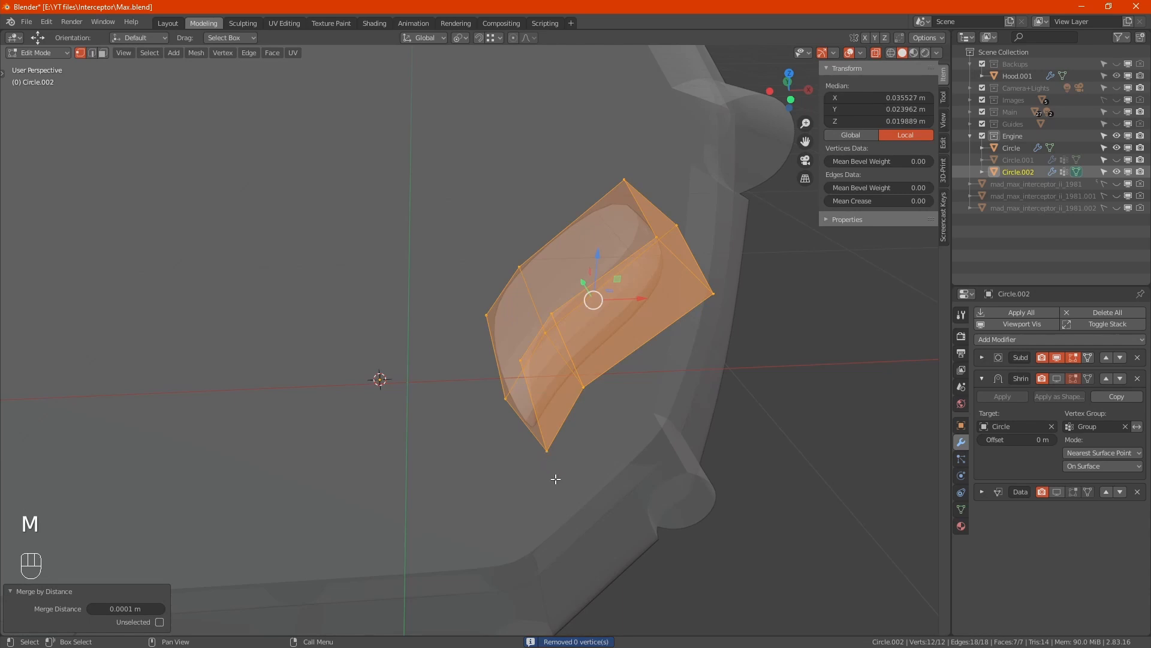
- Move the outer segment's raised front face along Y toward the cover to thin that part of the detail
middle_click_drag(556, 478, 663, 514, "alt")
key("3")
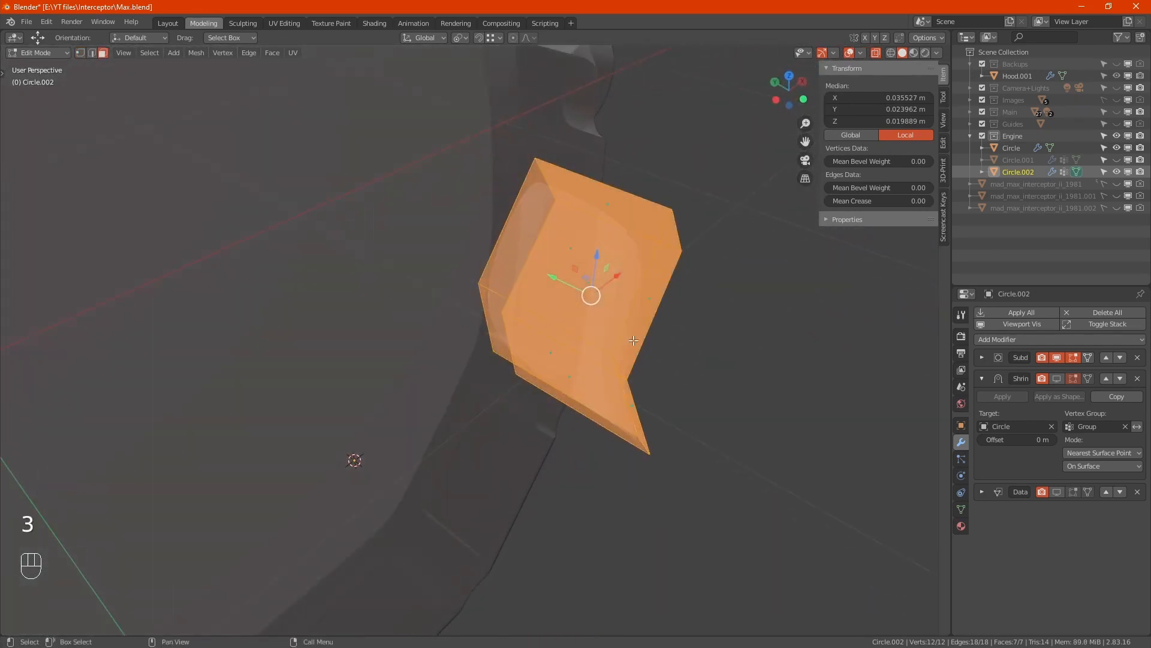
left_click(640, 309)
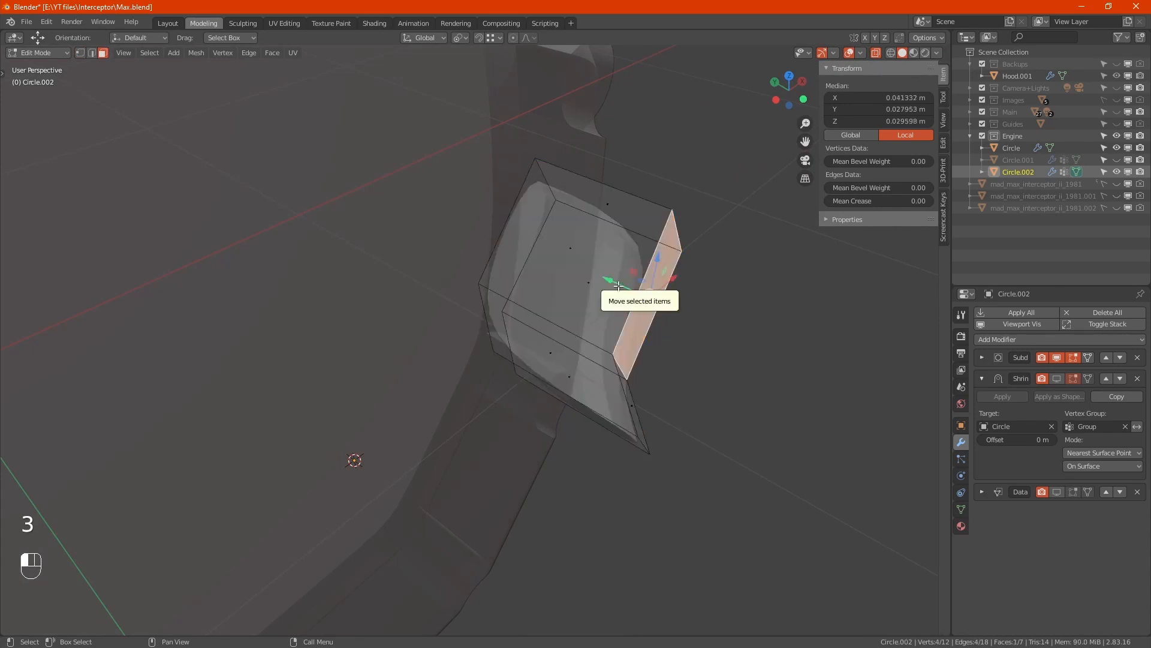
left_click_drag(618, 288, 530, 241)
- Move the raised edge at the detail's inner tip about 0.008 m along Y toward the cover
key("1")
left_click_drag(686, 501, 620, 414)
middle_click_drag(621, 414, 670, 453, "alt")
left_click_drag(609, 443, 551, 436)
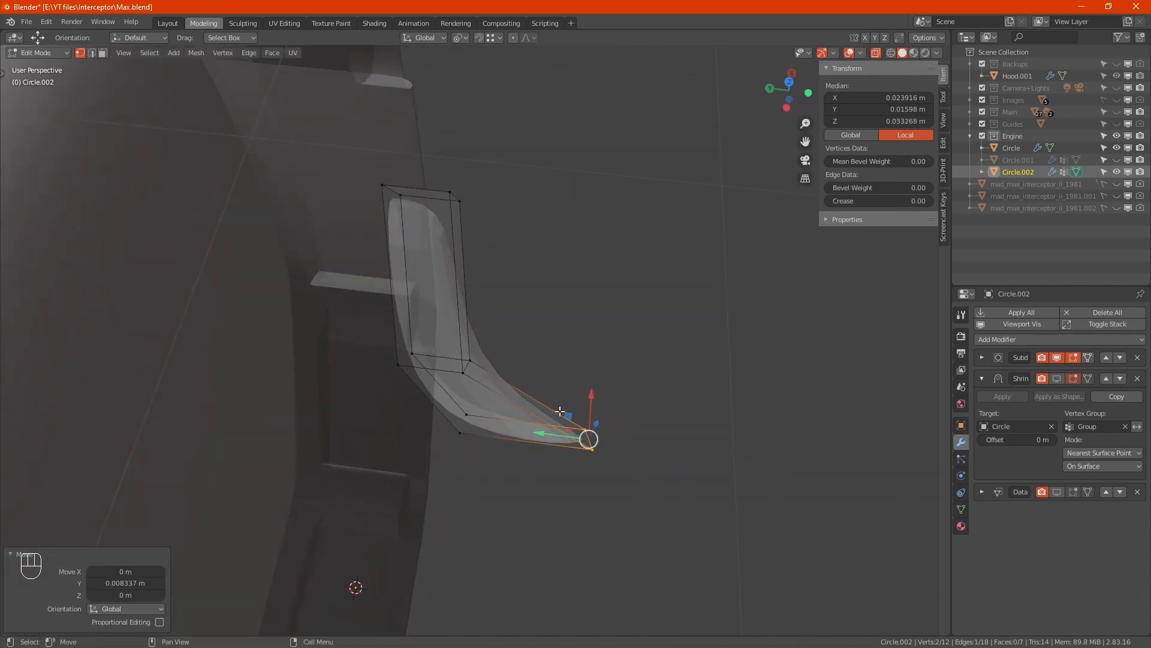
- Set a mean crease of 1.00 on the detail's lengthwise edges and the edges around both ends
key("2")
left_click(542, 401, "alt")
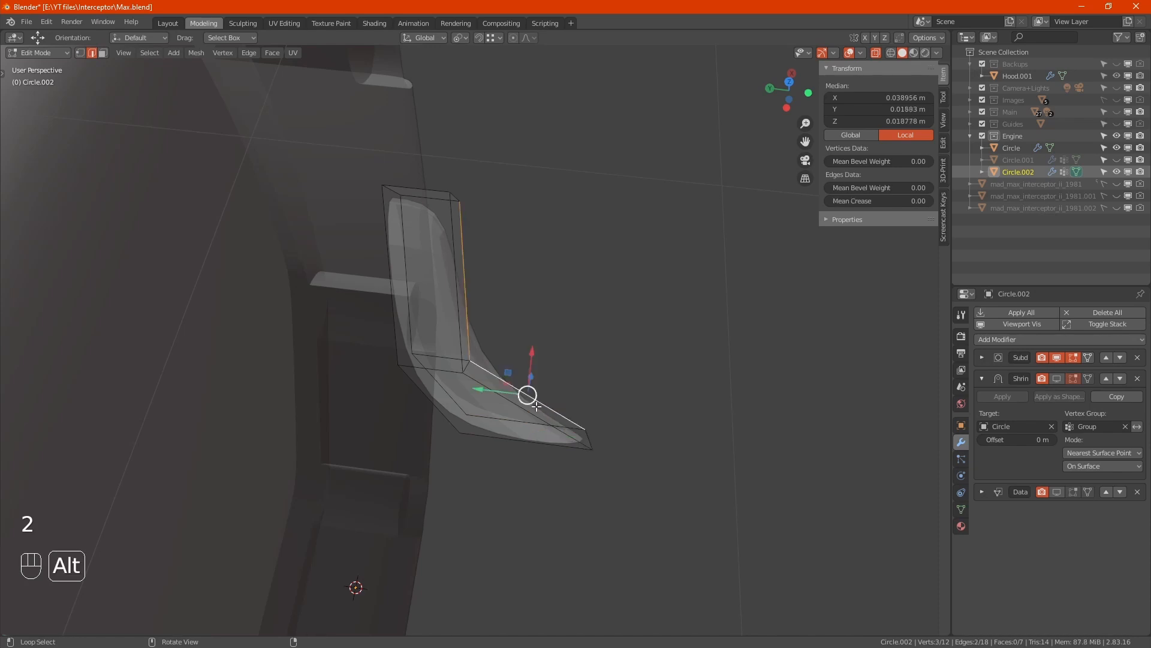
left_click(511, 403, "alt+shift")
left_click(494, 422, "alt+shift")
left_click(427, 381, "alt+shift")
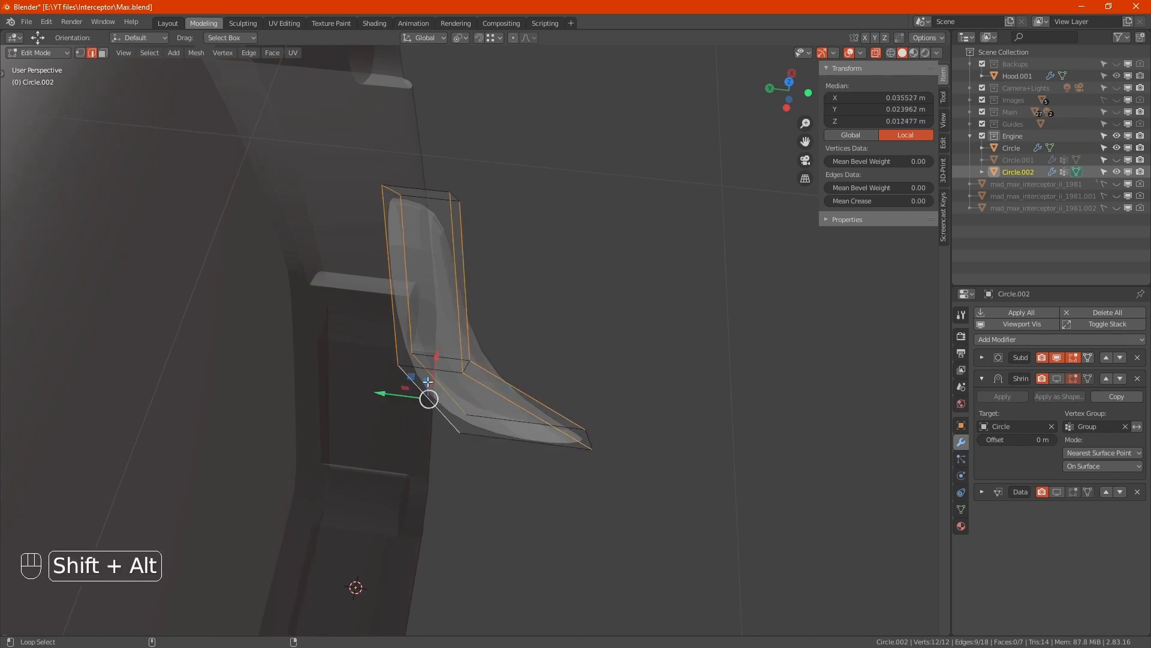
left_click(430, 190, "alt+shift")
left_click(467, 199, "alt+shift")
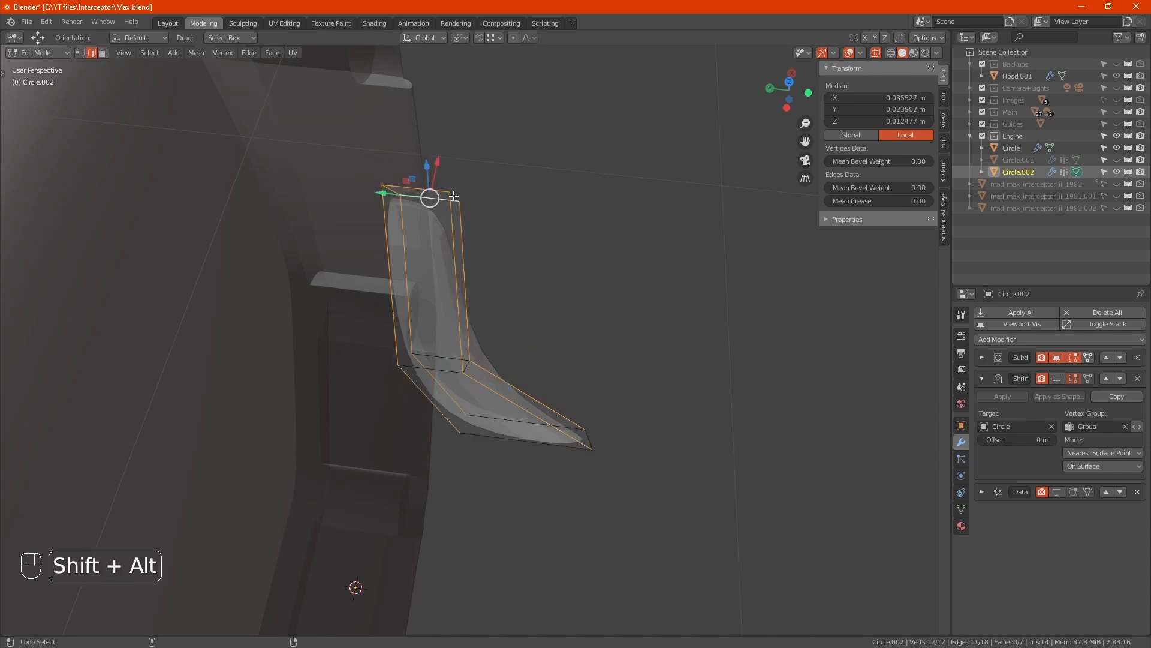
left_click(454, 196, "alt+shift")
left_click(544, 445, "alt+shift")
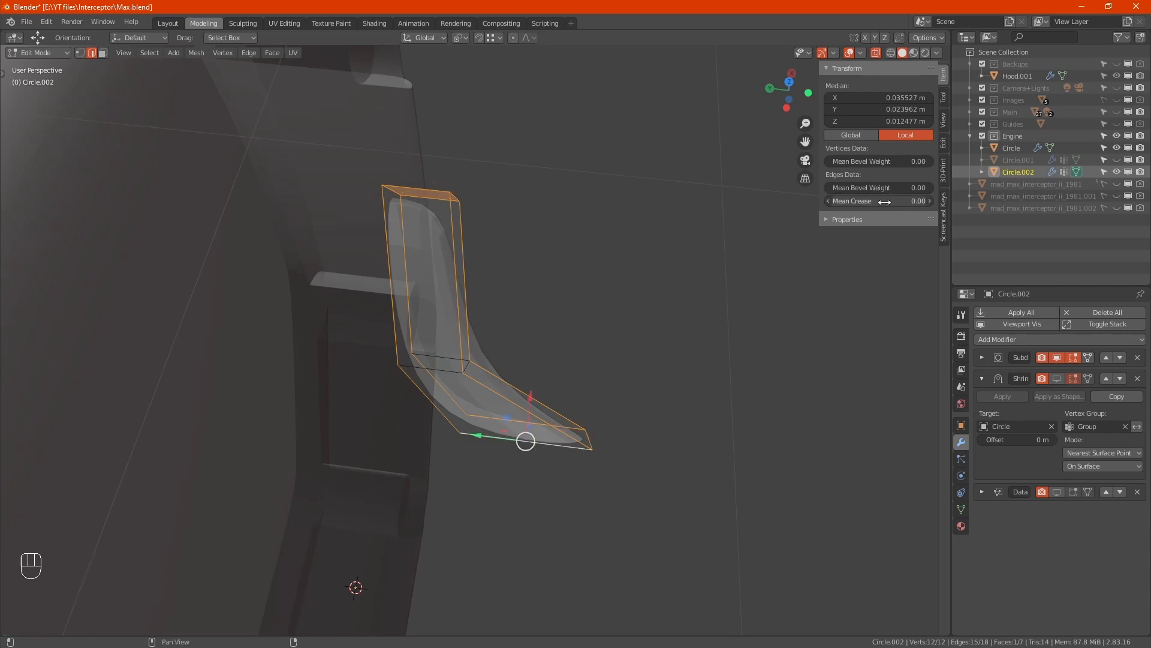
key("Return")
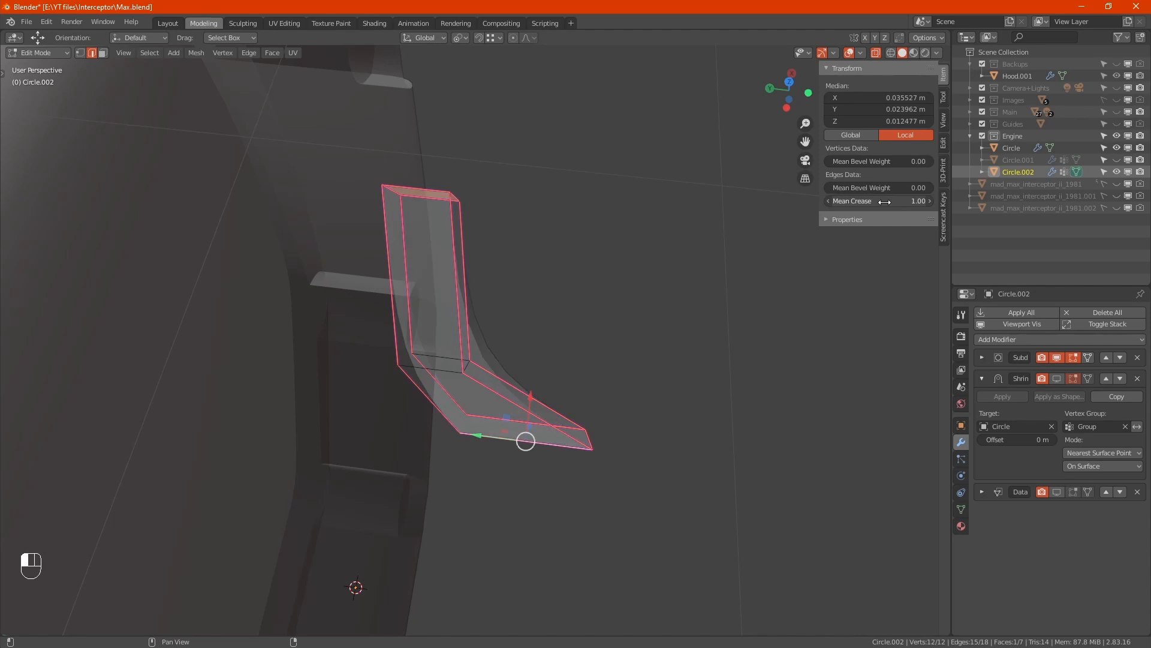
- Turn off X-ray, unhide the neck object Circle.001, and check the detail's fit against it in Object Mode
key("alt+z")
middle_click_drag(637, 368, 500, 348)
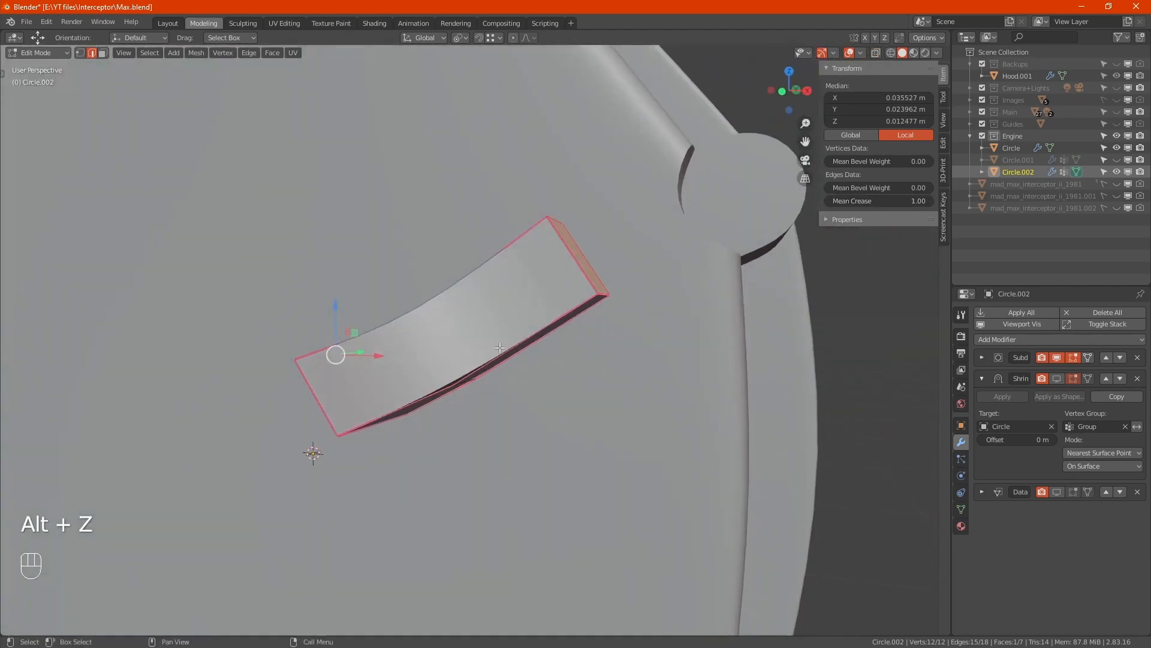
left_click(1116, 160)
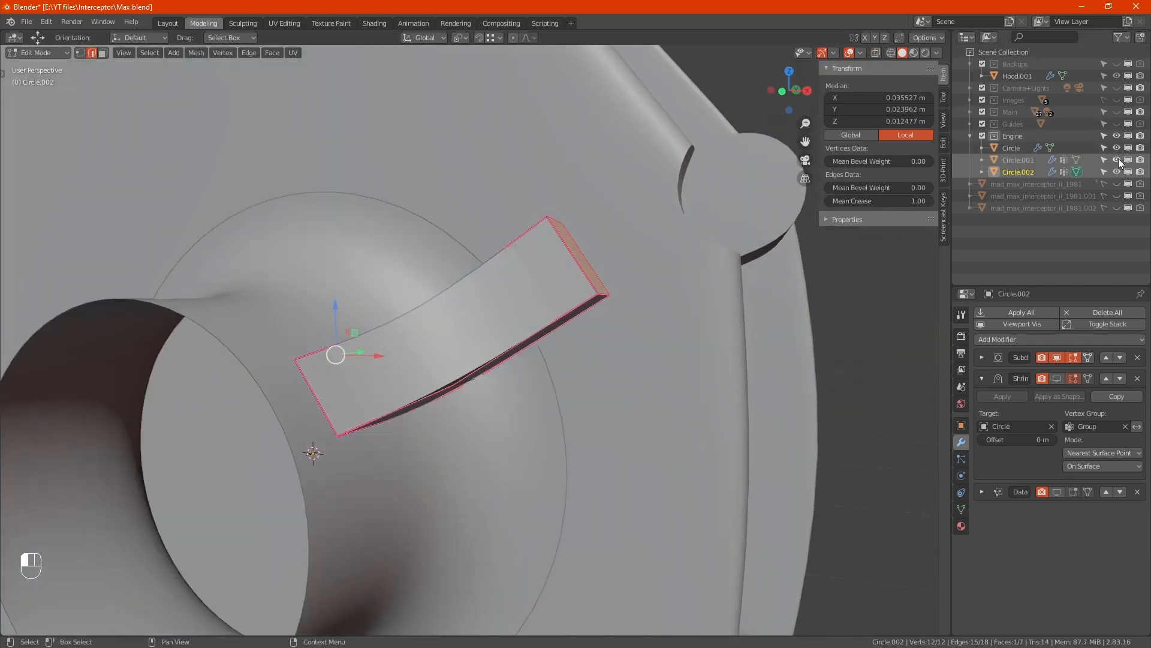
scroll(491, 339, "down", 5)
key("Tab")
middle_click_drag(492, 350, 640, 415, "alt")
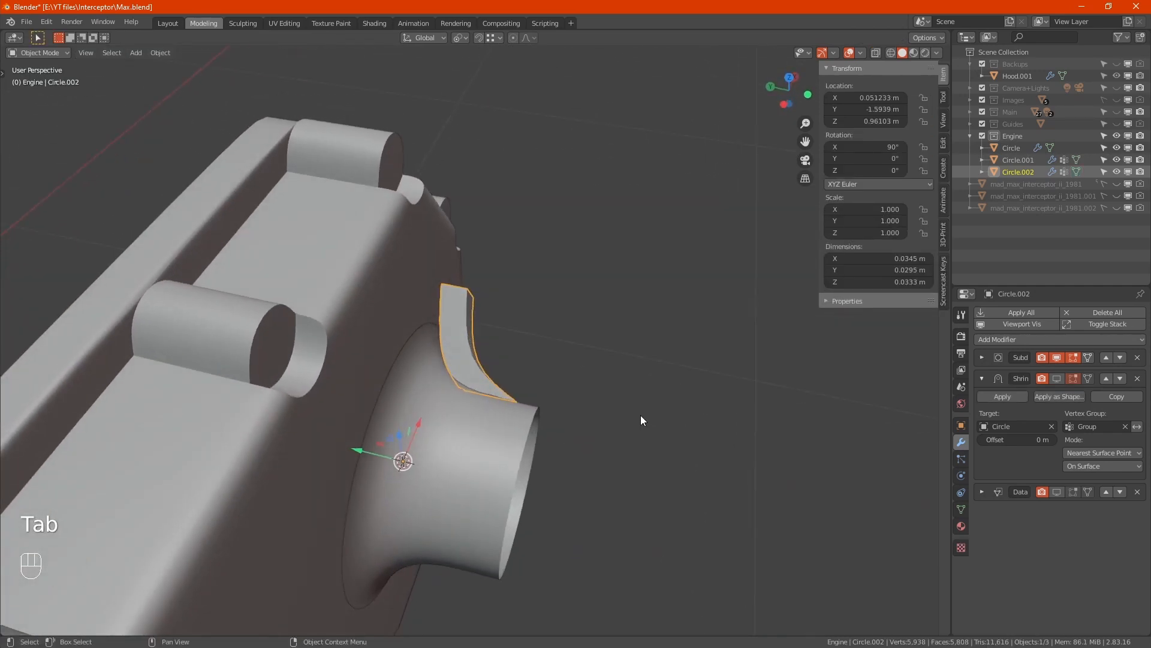
scroll(445, 347, "up", 5)
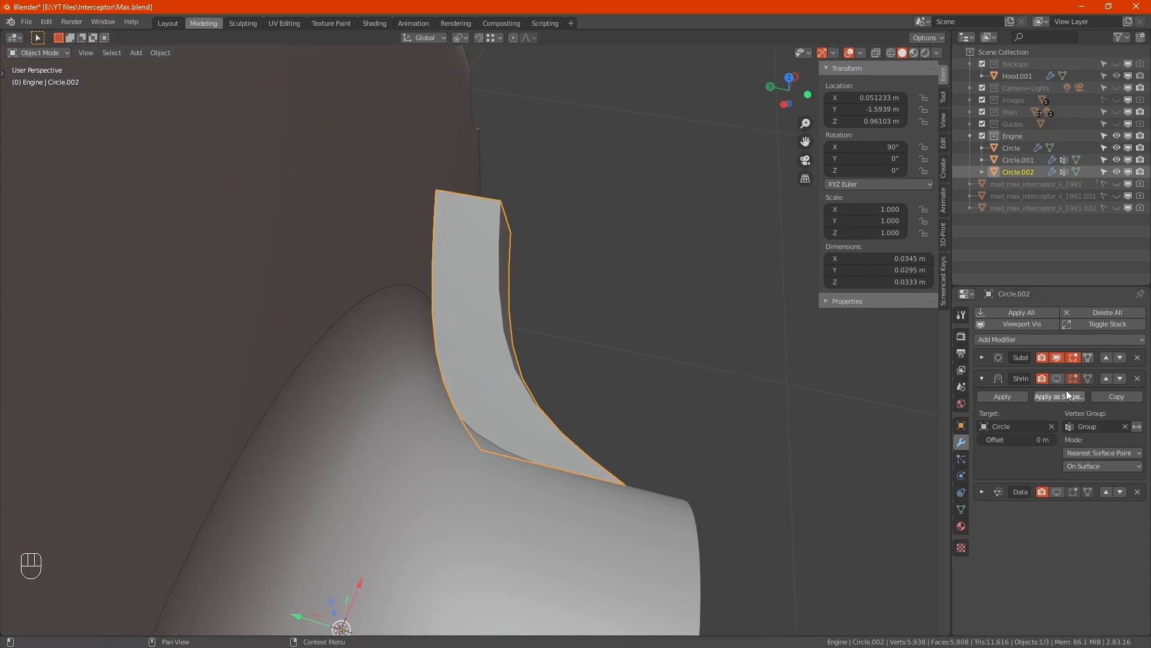
- Return to editing the detail, enable its Data Transfer modifier in the viewport, and review that modifier's settings
key("Tab")
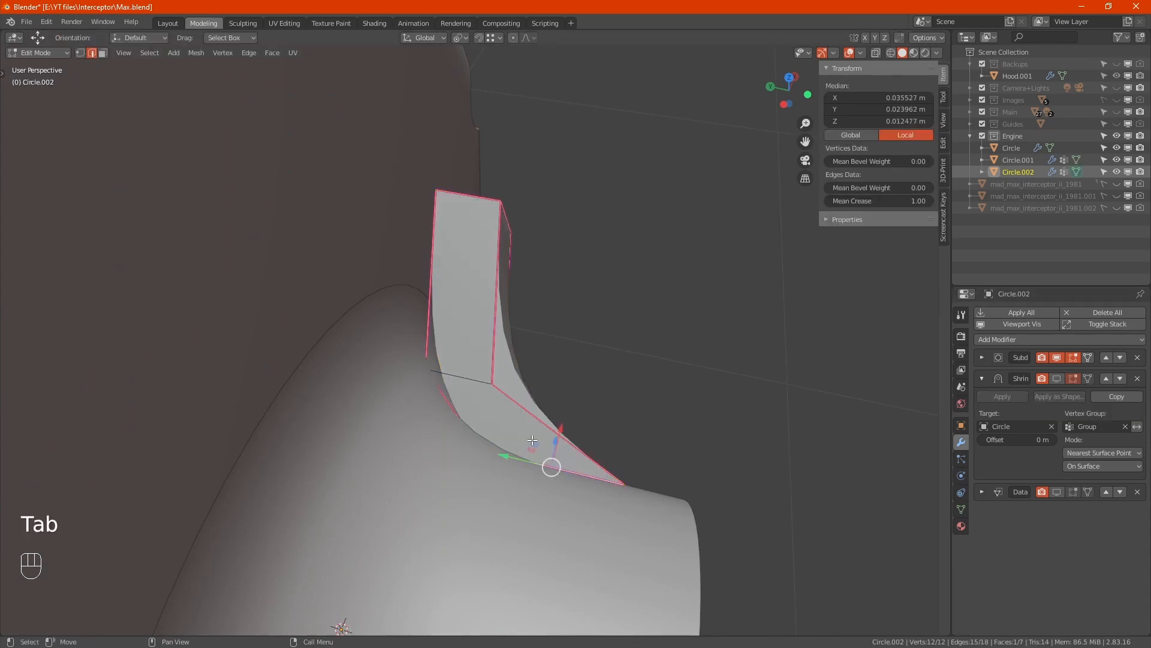
key("alt+z")
key("alt+z")
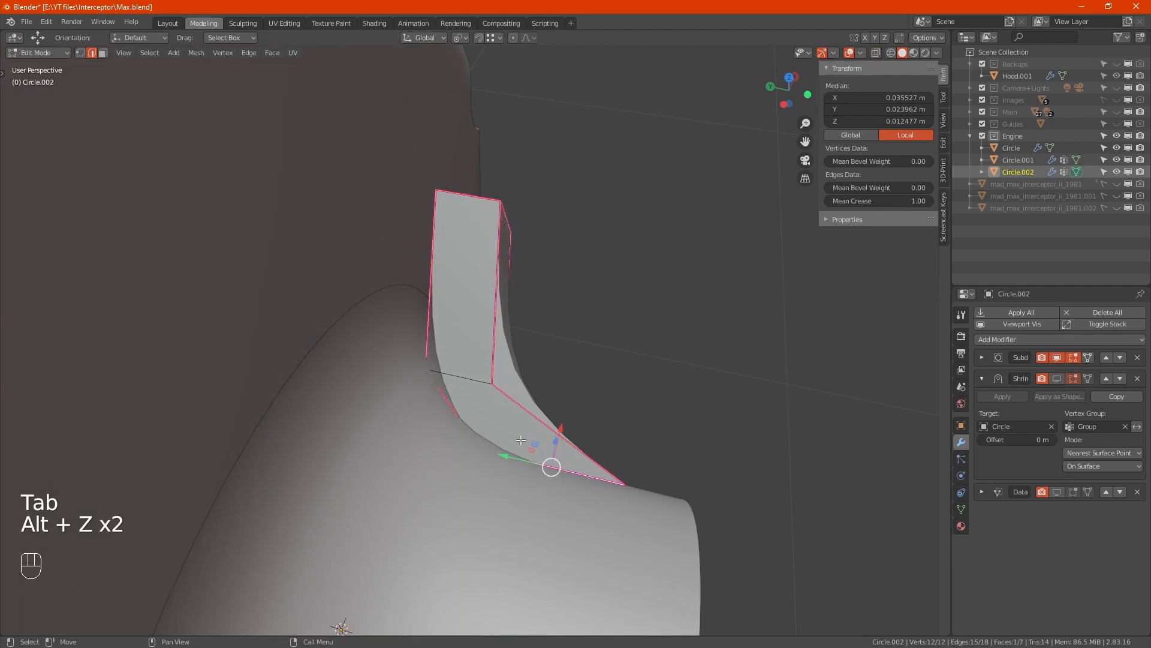
left_click(1057, 490)
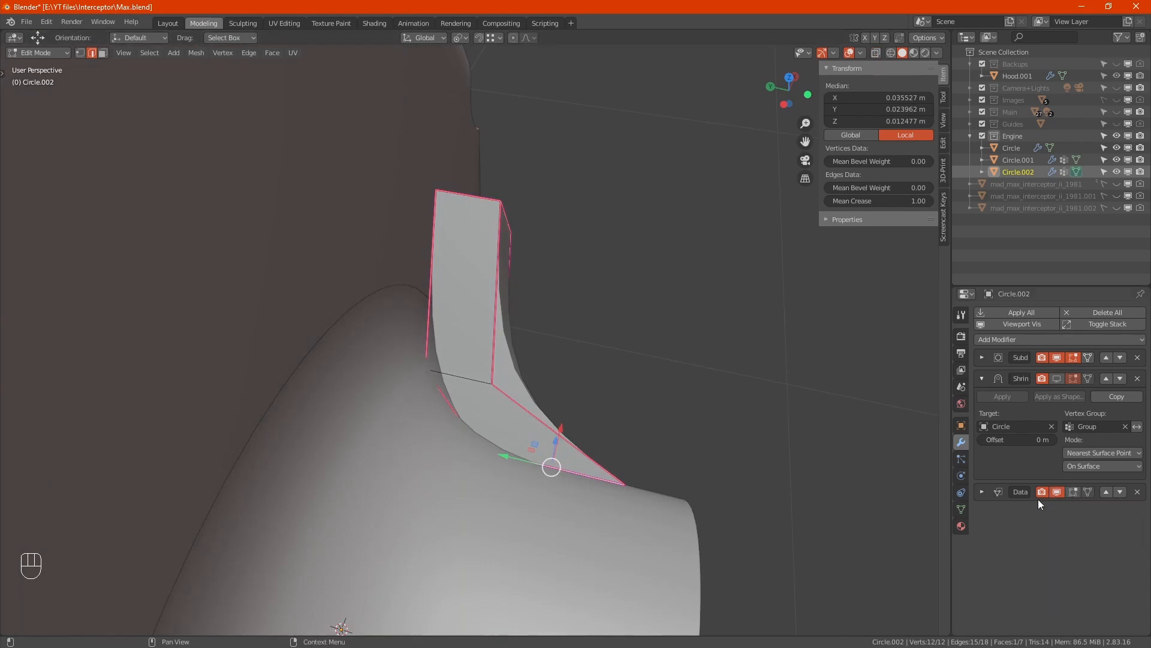
left_click(981, 492)
scroll(1027, 507, "down", 3)
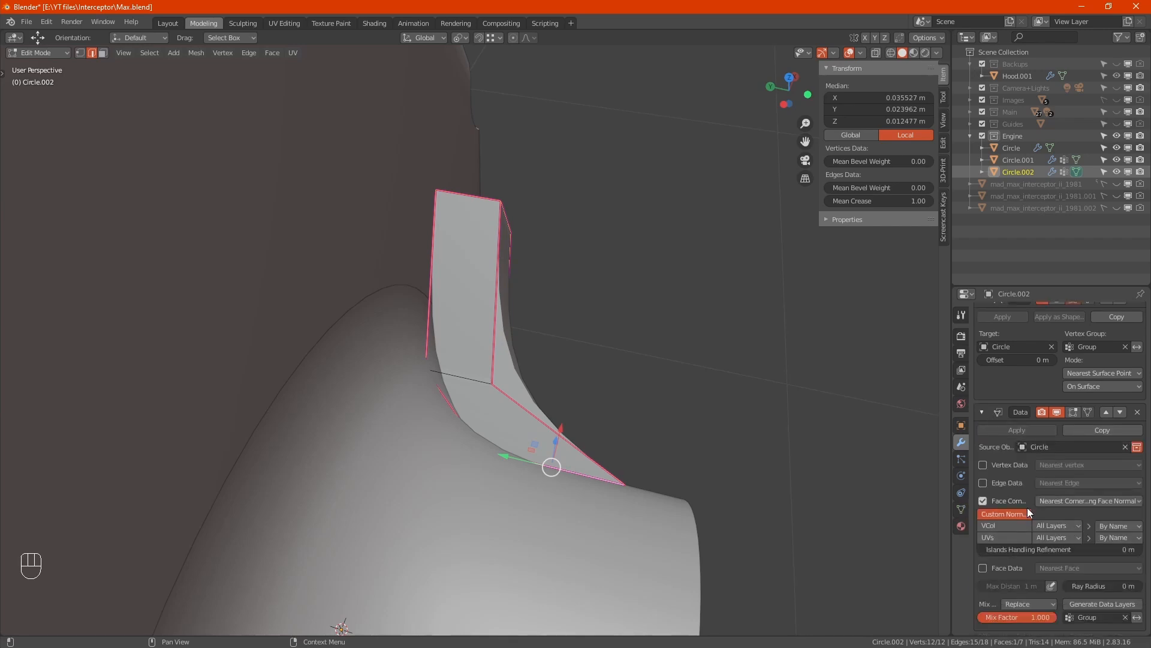
scroll(1009, 465, "up", 2)
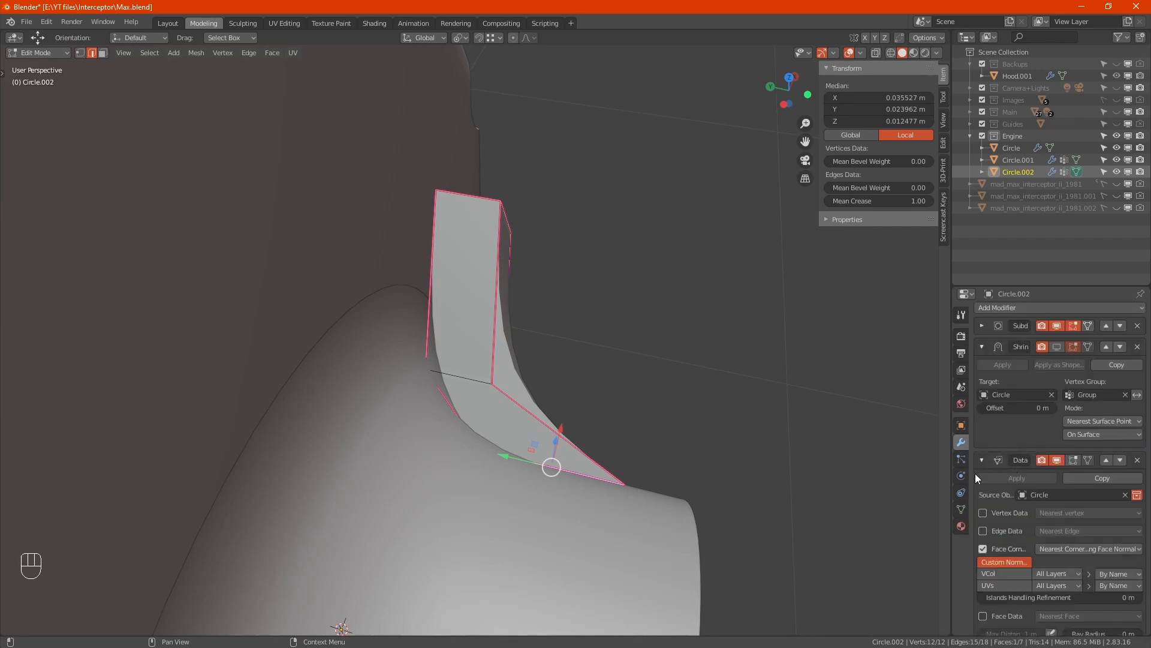
left_click(982, 460)
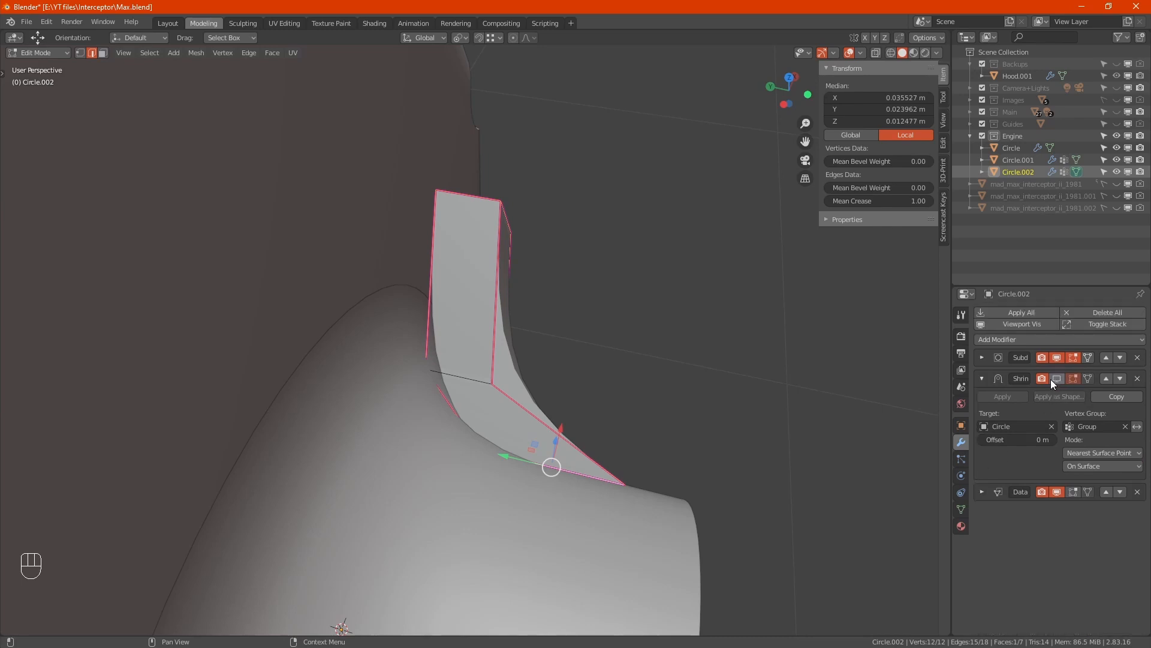
- Enable the Shrinkwrap modifier in the viewport and remove the rib's raised outer end edge from the vertex group Group
left_click(1052, 378)
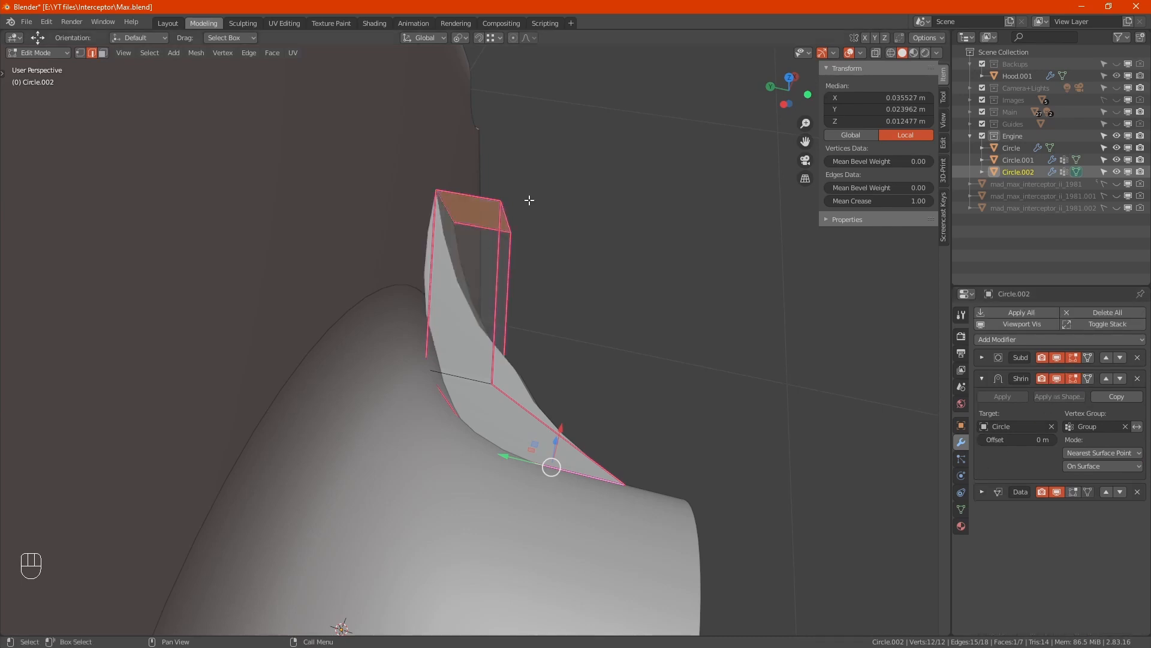
left_click(505, 217)
left_click(960, 509)
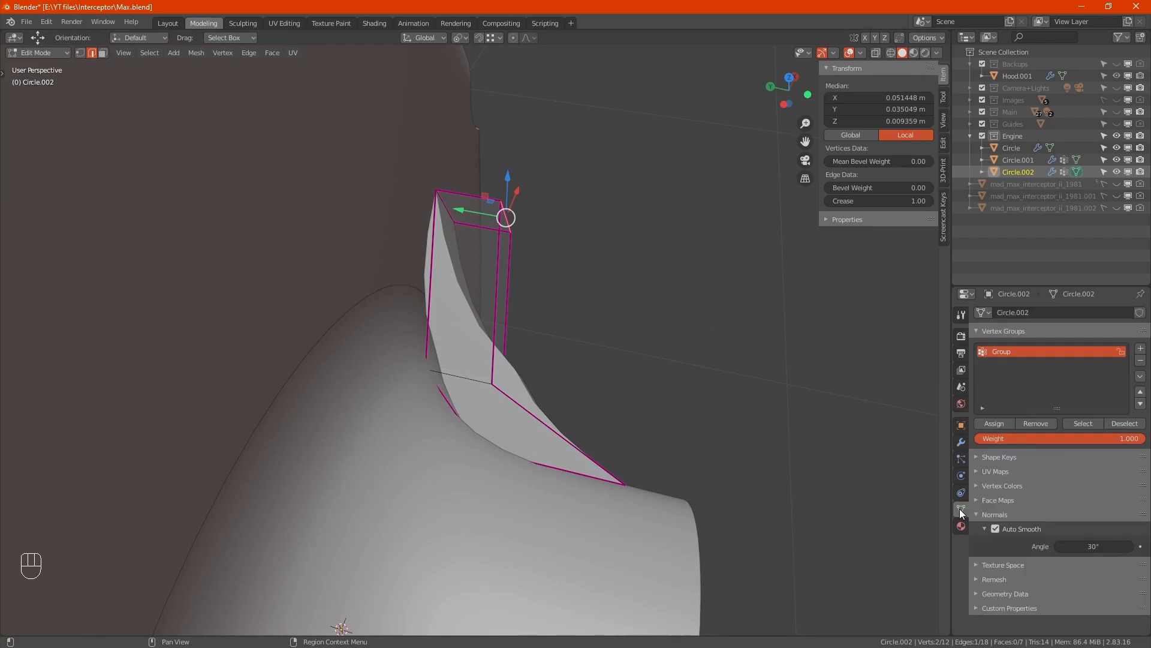
left_click(1034, 424)
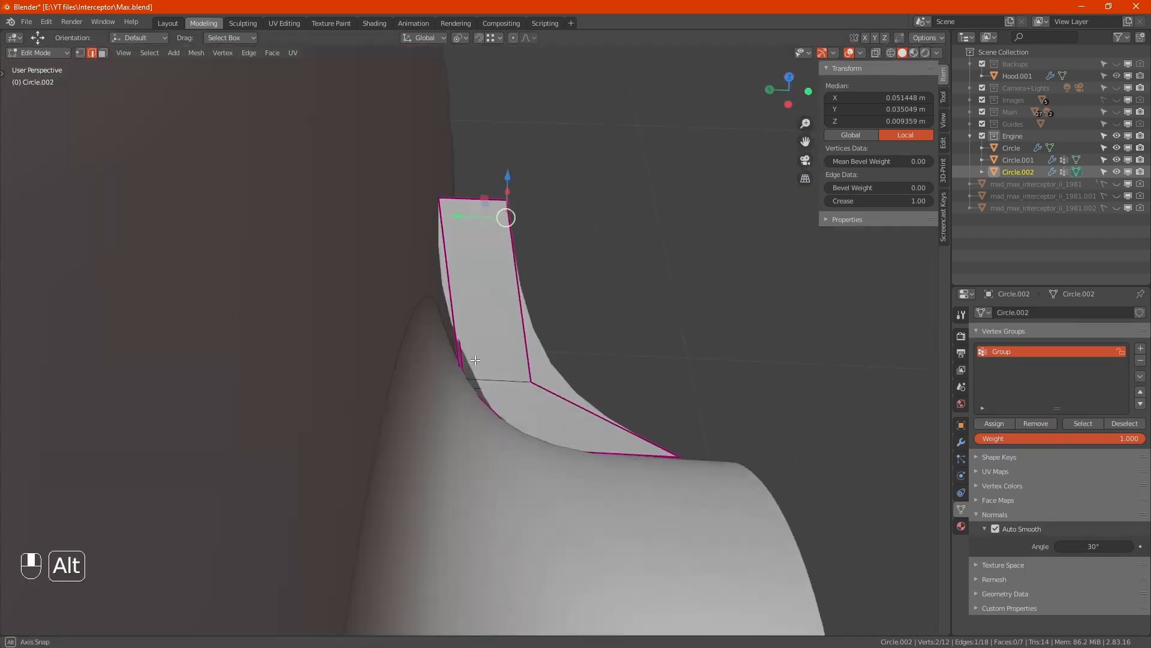
- Select the two base vertices at the rib's bend with X-ray on, and check the rib's fit against the neck in Object Mode
key("alt+z")
key("1")
left_click(459, 382)
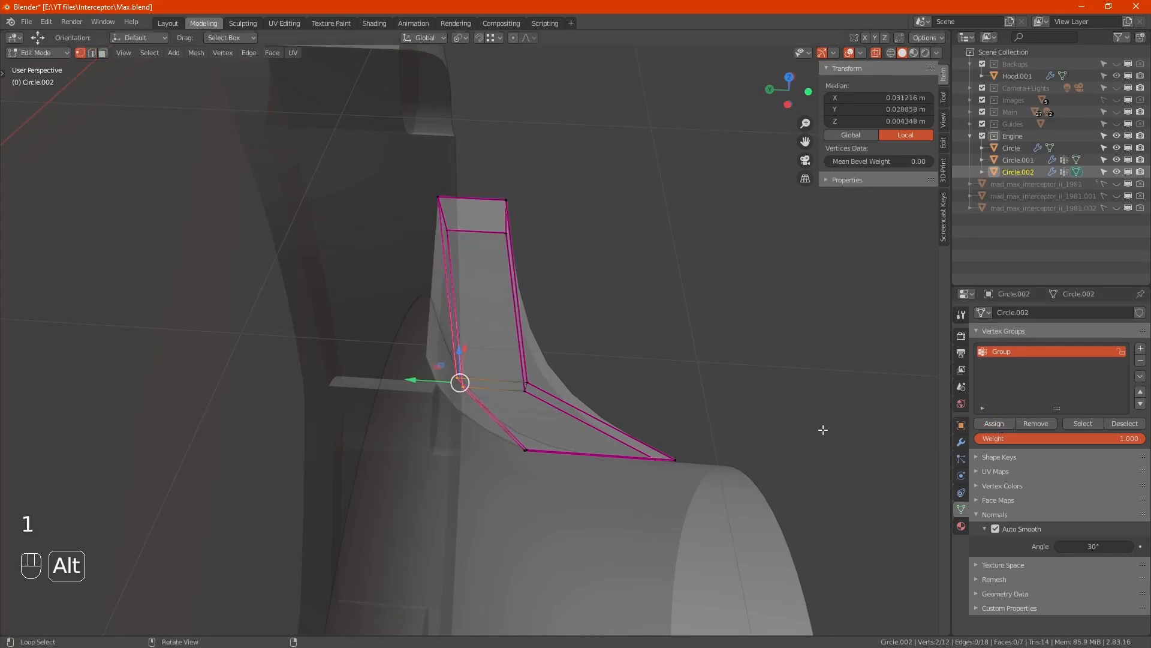
key("alt+z")
middle_click_drag(712, 429, 612, 444)
key("Tab")
scroll(571, 355, "down", 5)
left_click(639, 421)
scroll(563, 384, "up", 8)
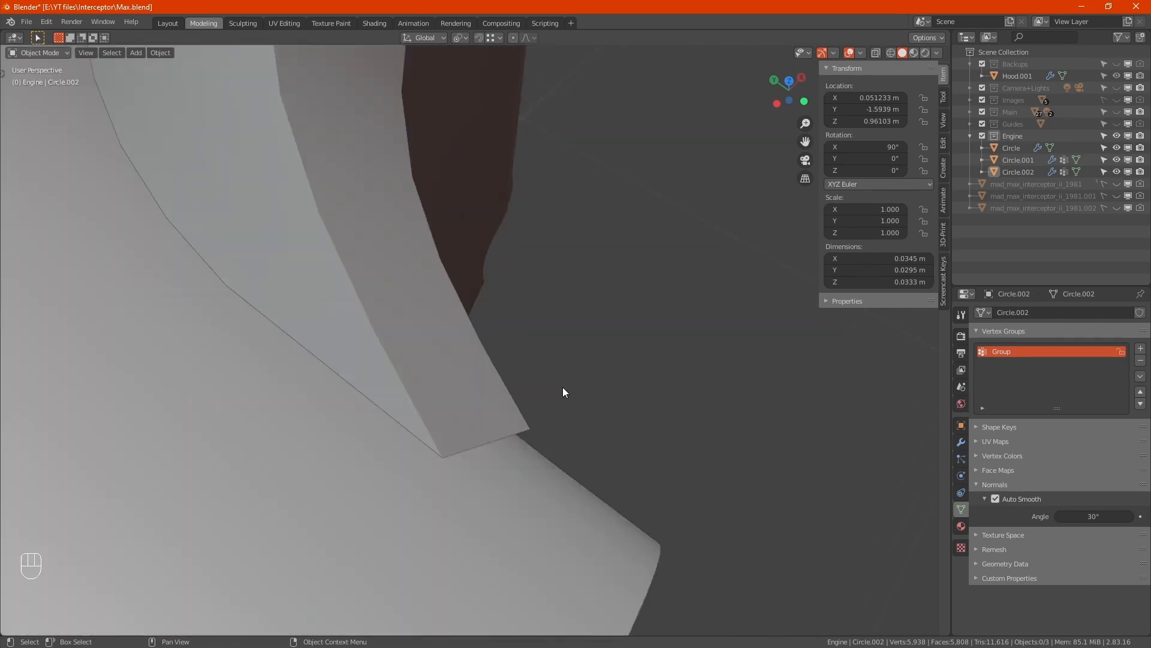
- Set the pivot to Median Point and shift the rib's inner tip edge about 0.0009 m in X and 0.0007 m in Z toward the neck
left_click(473, 428)
key("Tab")
left_click(484, 454)
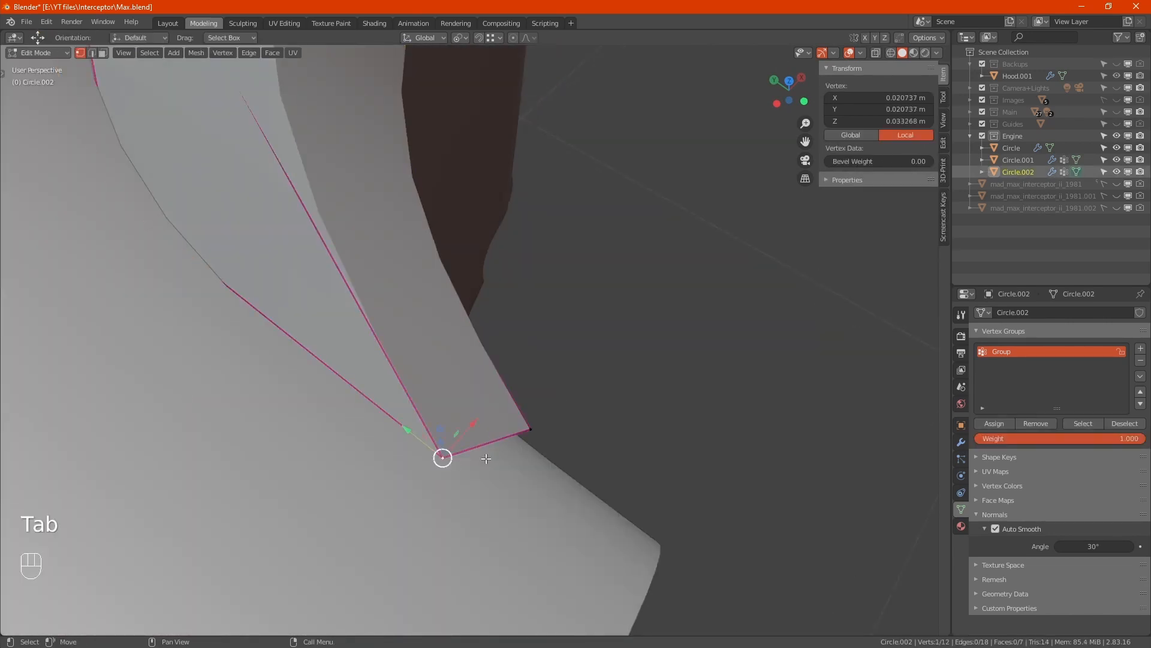
left_click(531, 430, "shift")
middle_click_drag(590, 488, 511, 398, "alt")
key("KP_7")
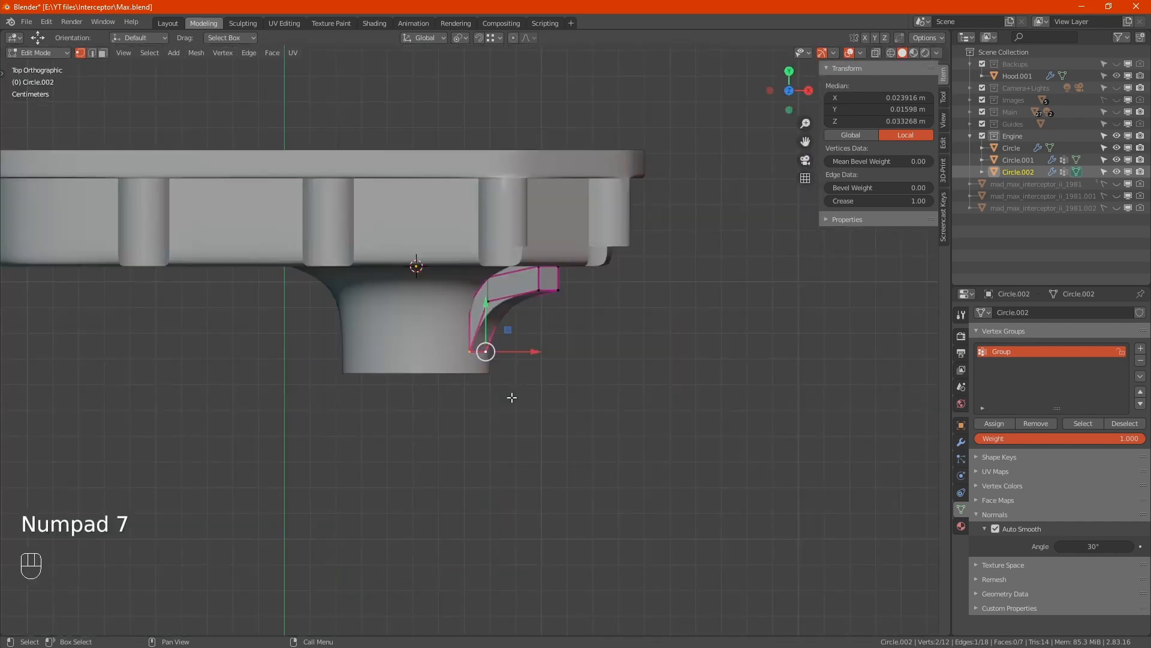
key("KP_1")
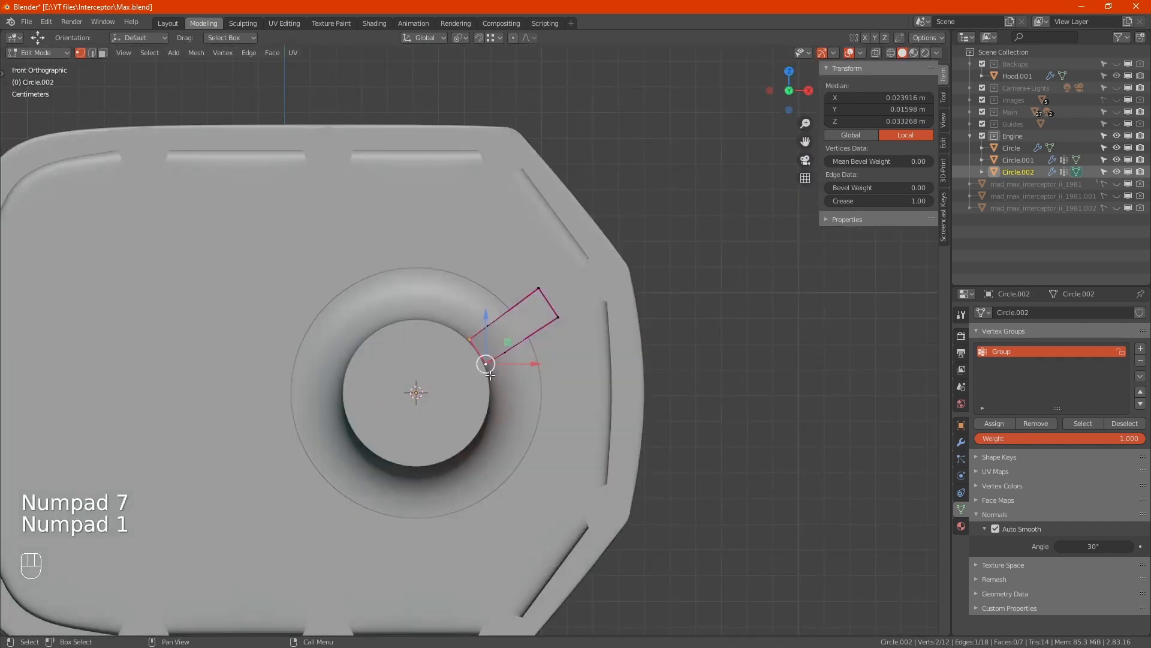
scroll(490, 375, "up", 4)
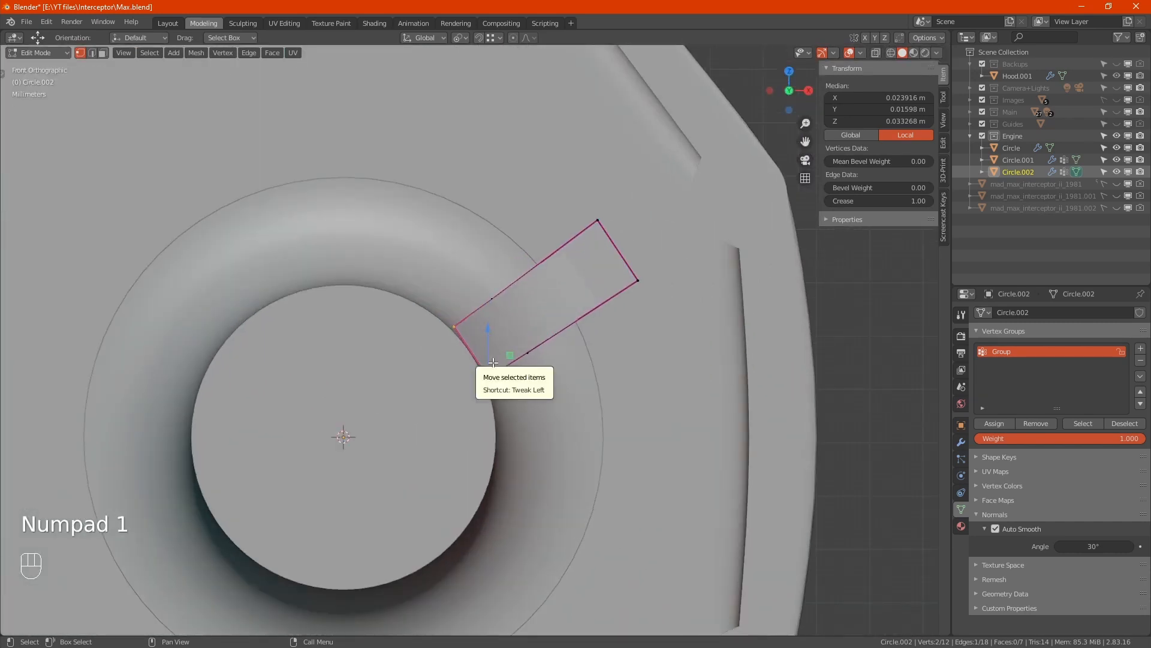
key("period")
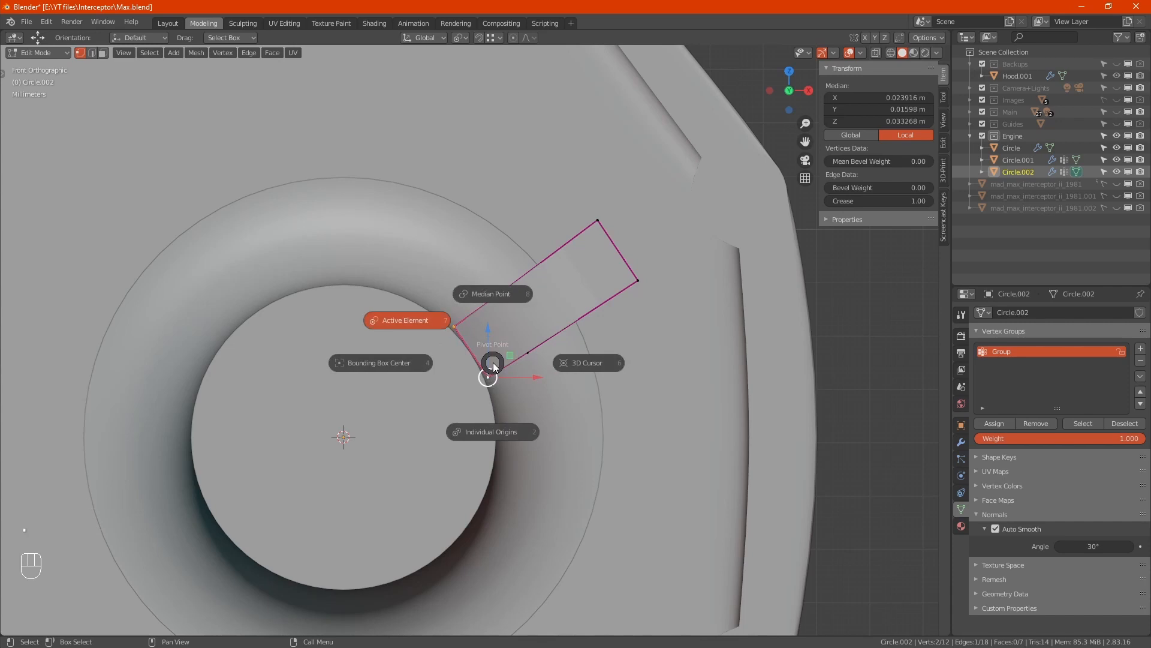
left_click(490, 291)
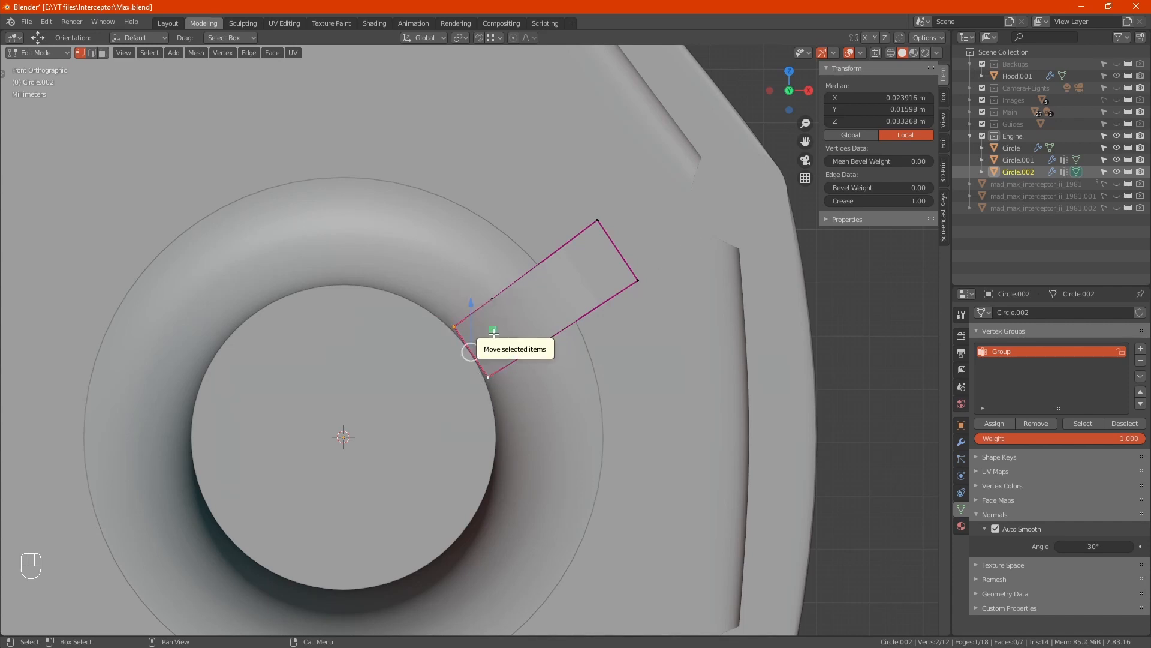
left_click_drag(493, 333, 490, 339)
- Inspect the rib on the neck and cover in Object Mode with Material Preview shading
key("Tab")
scroll(519, 360, "down", 3)
middle_click_drag(508, 356, 570, 381, "alt")
scroll(571, 381, "down", 9)
left_click(733, 355)
middle_click_drag(661, 380, 639, 414, "alt")
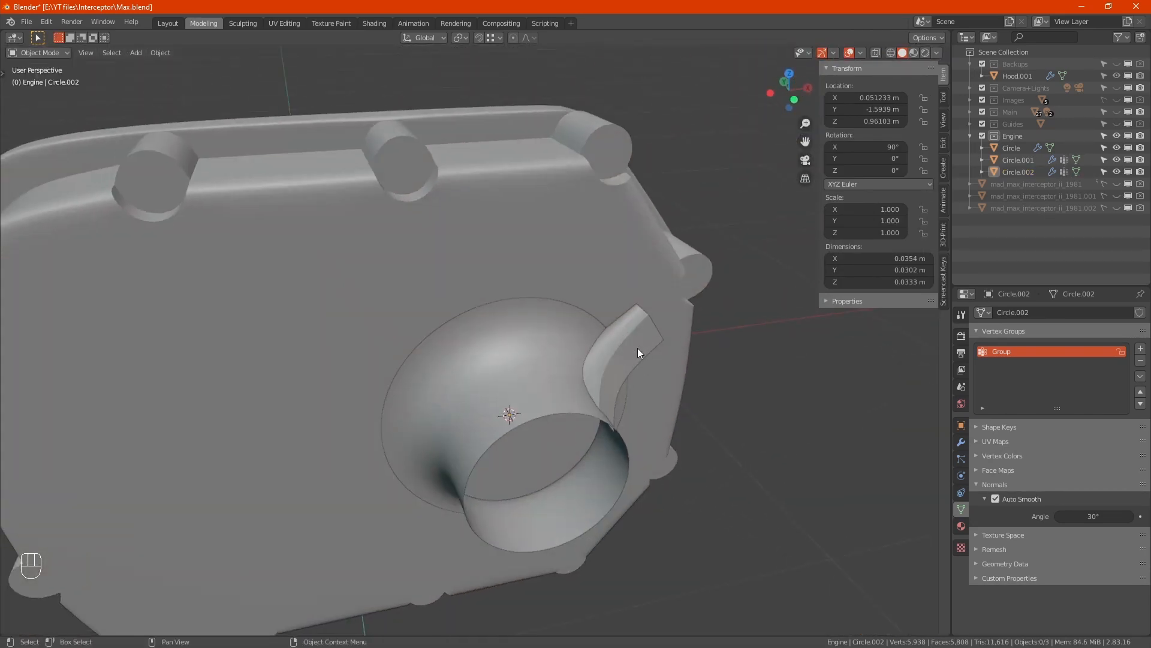
left_click(914, 53)
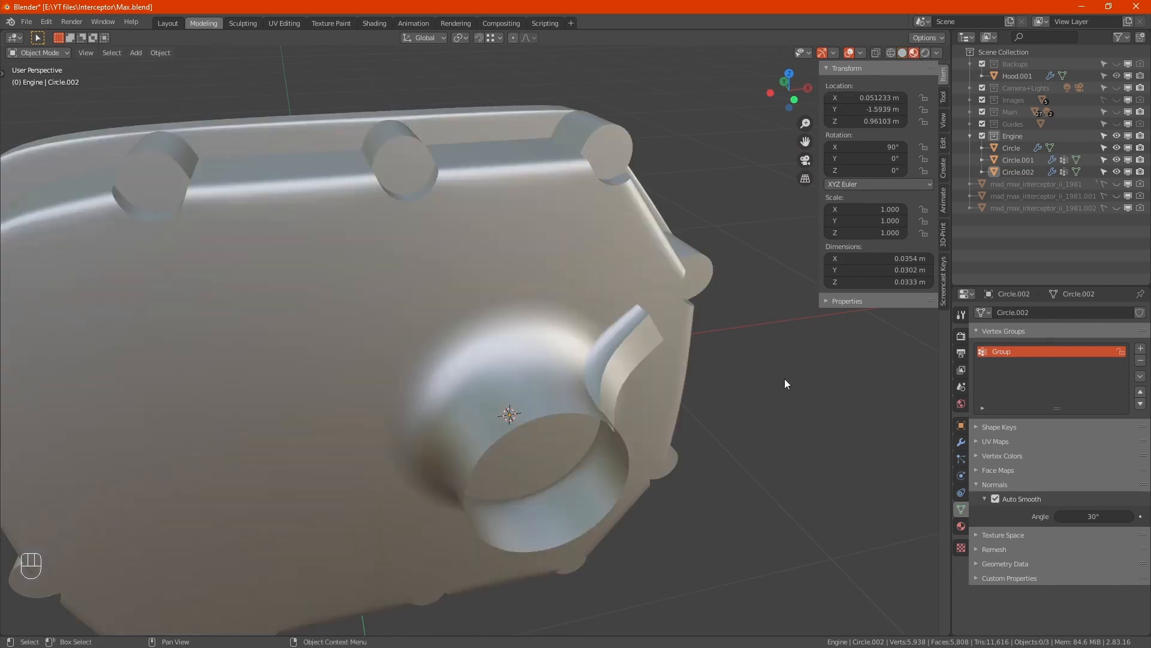
middle_click_drag(743, 418, 639, 344, "alt")
- Move the rib's raised outer end edge about 0.007 m along Y toward the cover
left_click(632, 335)
key("Tab")
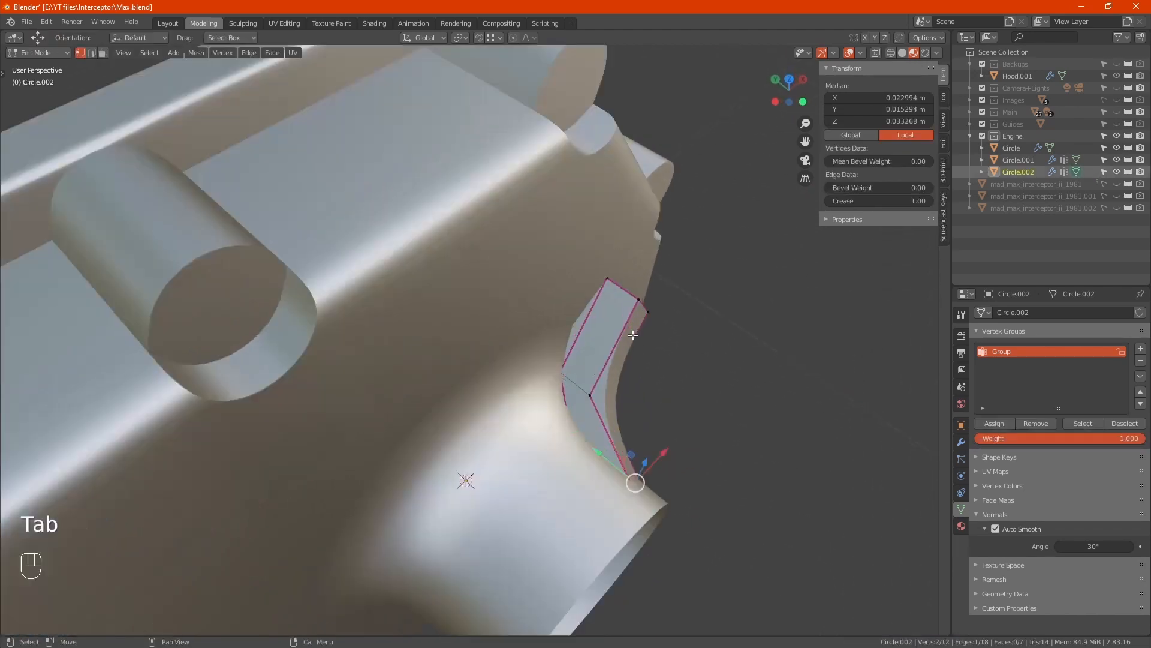
key("KP_Decimal")
left_click(655, 205)
left_click(683, 259, "shift")
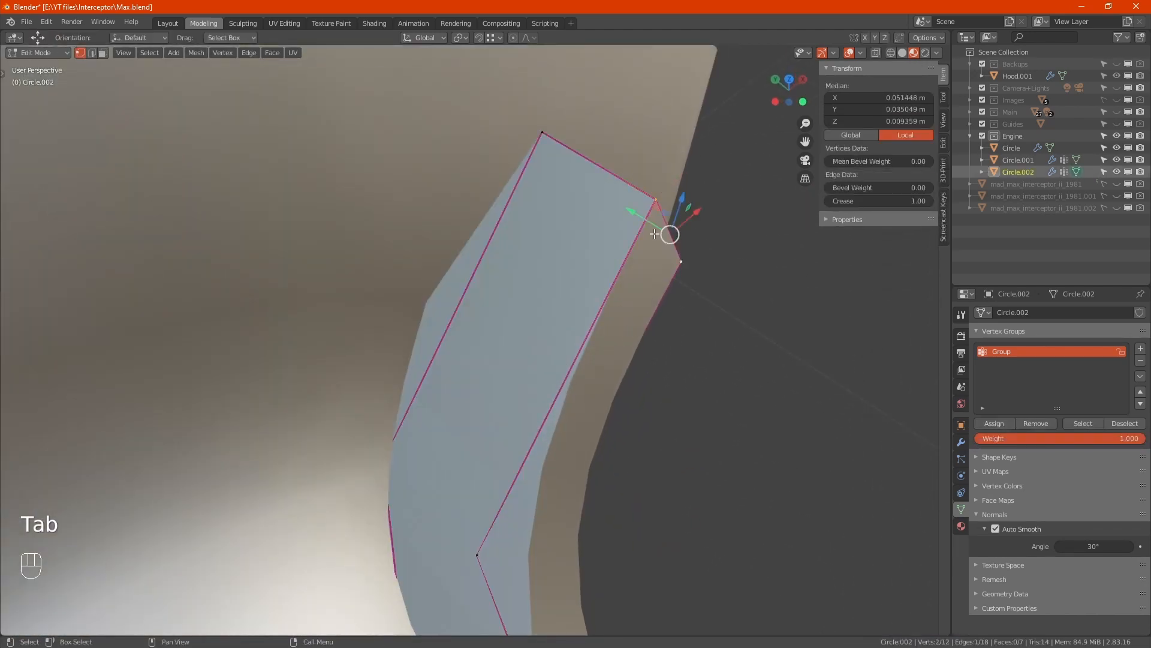
left_click_drag(642, 221, 591, 185)
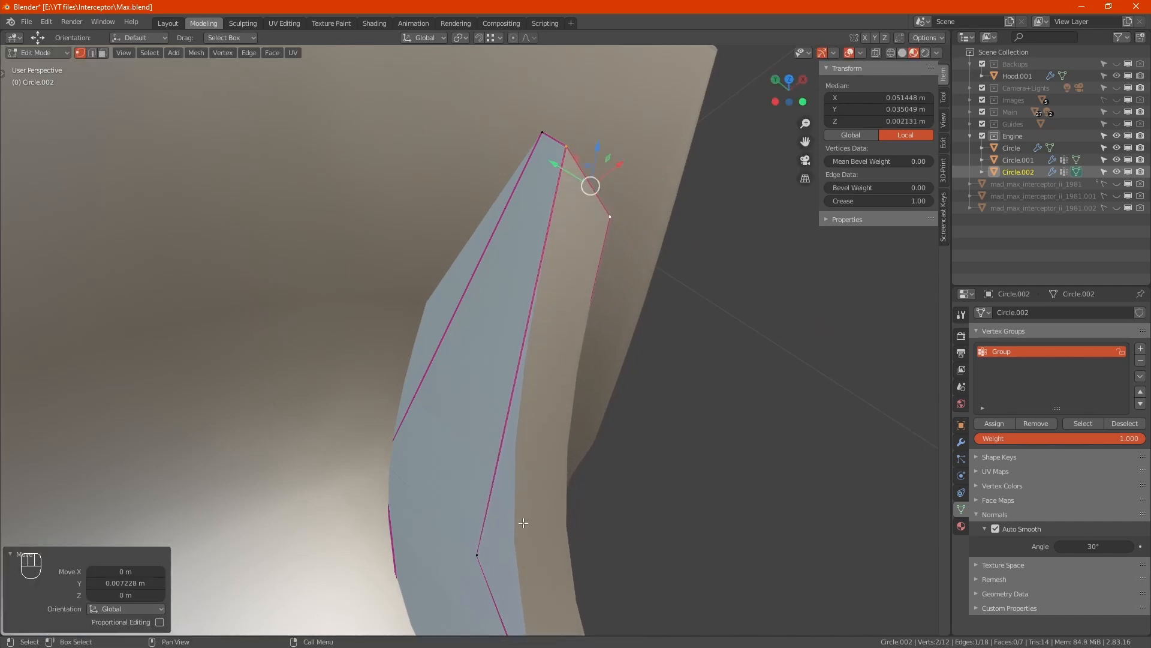
- Turn on X-ray and move the two raised vertices at the rib's bend about 0.0035 m along Y toward the cover
key("alt+z")
left_click(502, 567)
left_click(533, 551, "shift")
scroll(590, 547, "down", 8)
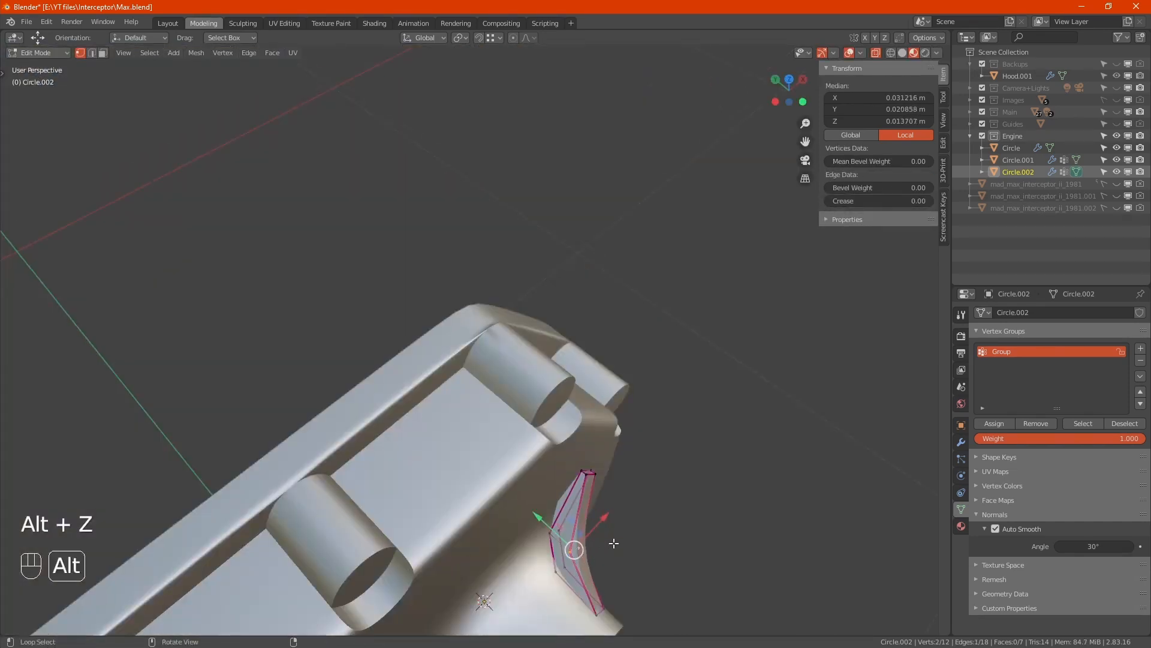
middle_click_drag(616, 542, 610, 574, "alt")
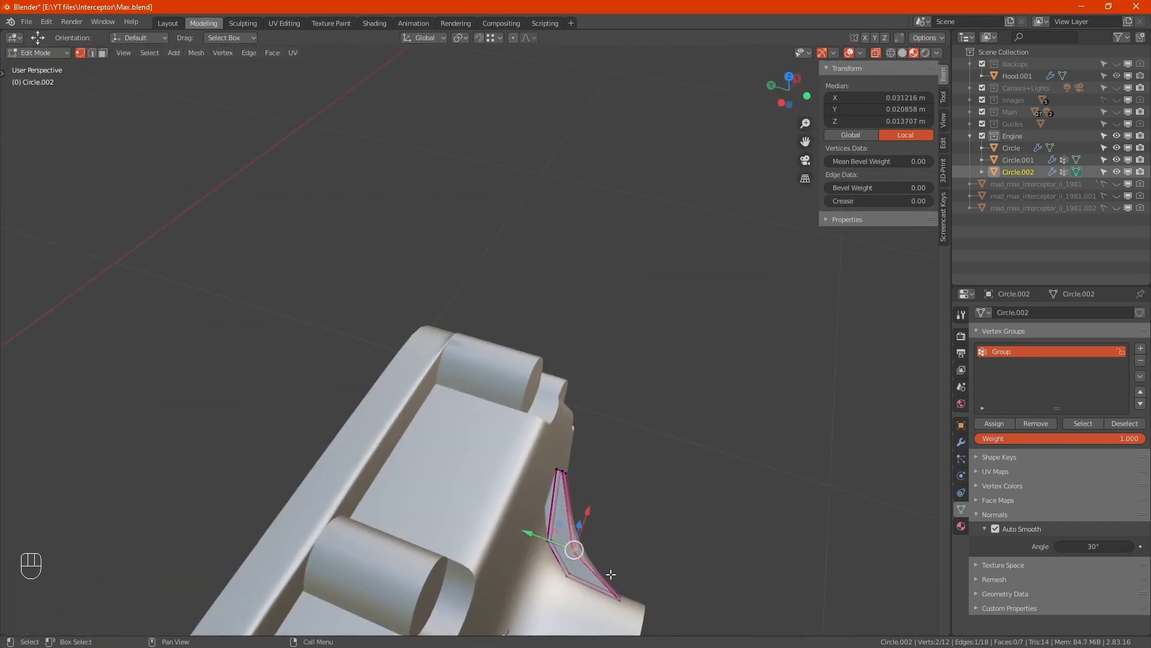
mouse_move(574, 549)
left_mouse_down()
mouse_move(575, 575)
mouse_move(571, 555)
left_mouse_up()
scroll(554, 550, "up", 6)
scroll(617, 534, "down", 2)
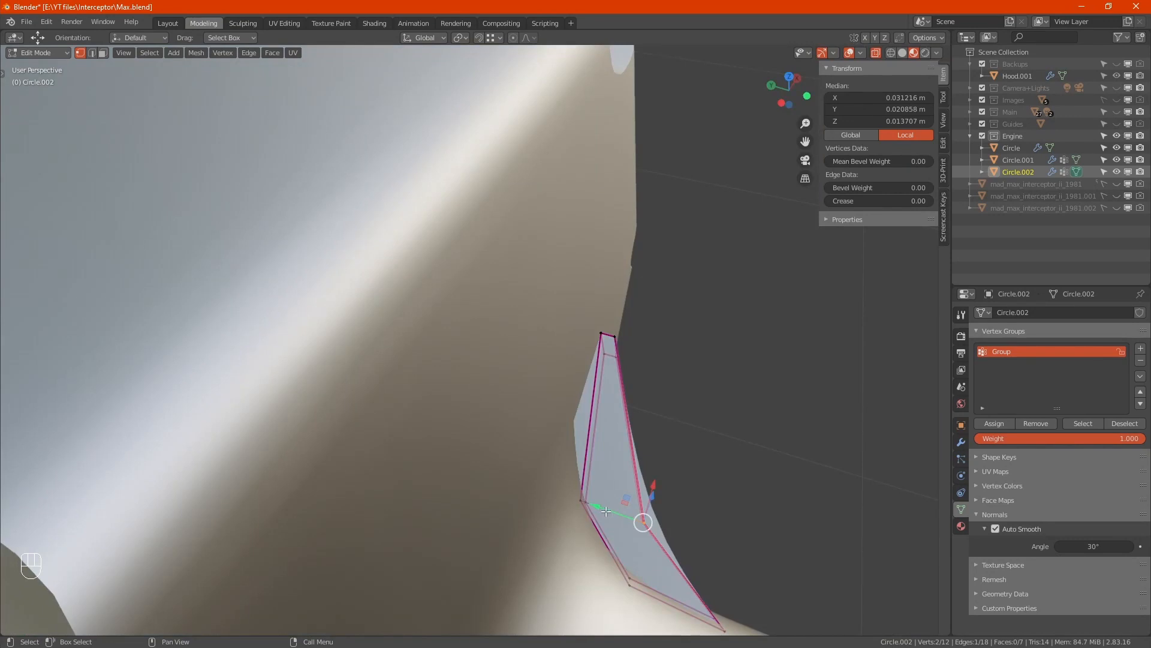
left_click_drag(605, 511, 582, 498)
- Examine the reshaped rib on the whole cover in Object Mode from perspective, top and front views
key("Tab")
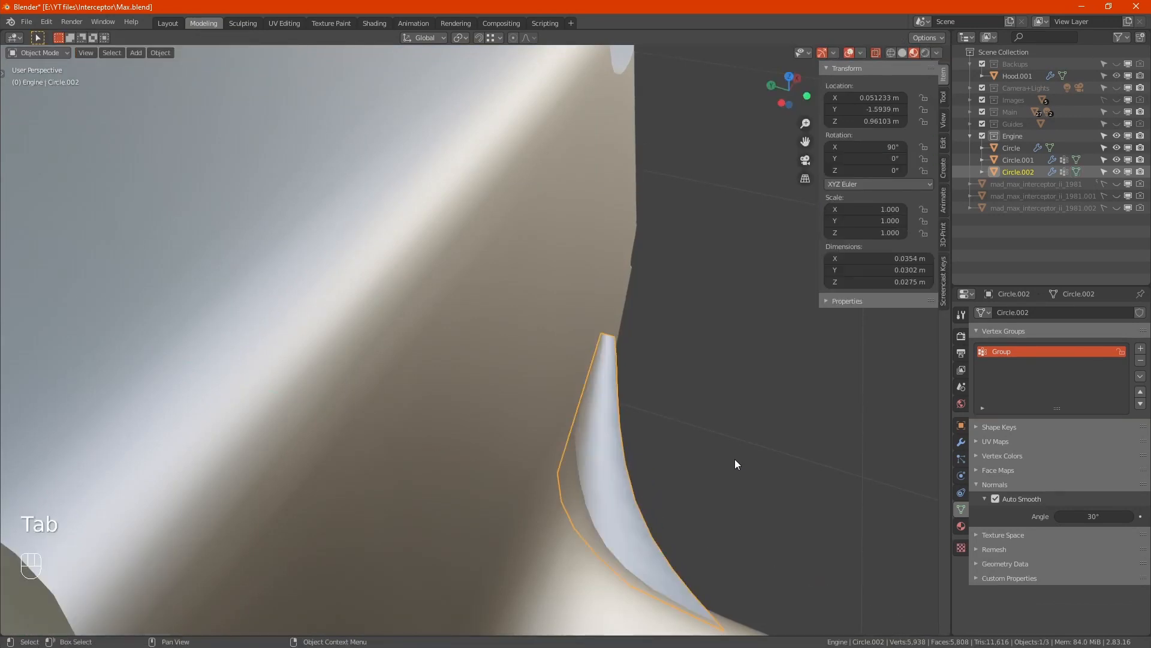
left_click(736, 459)
scroll(736, 459, "down", 10)
middle_click_drag(735, 458, 660, 460, "alt")
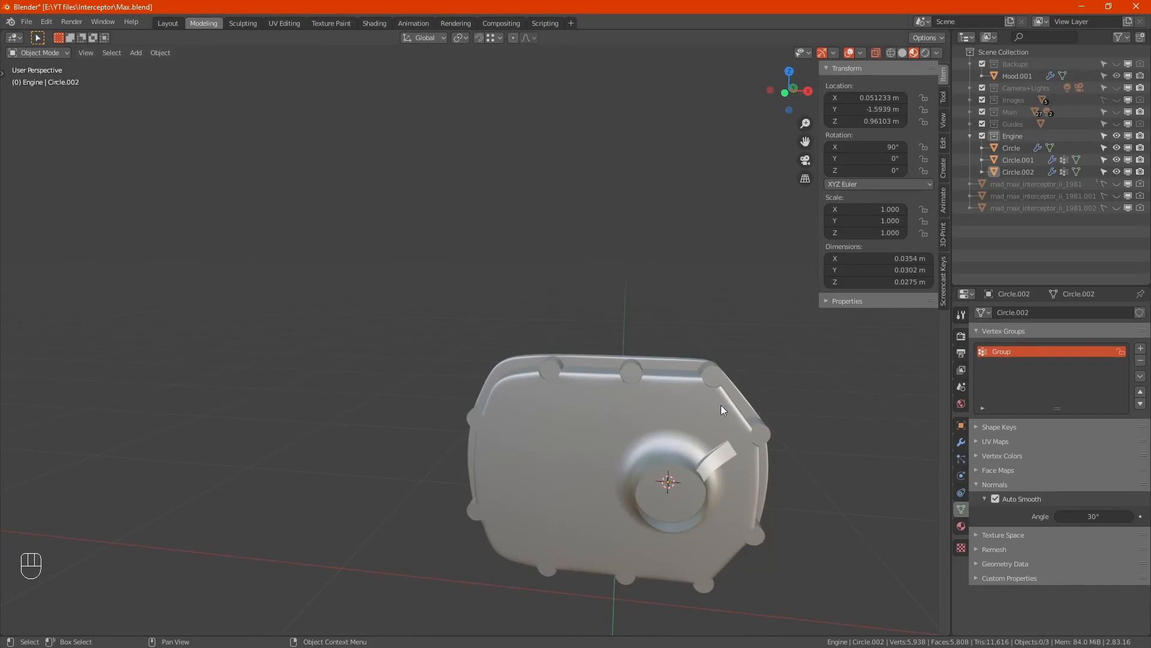
middle_click_drag(721, 405, 665, 409)
key("KP_7")
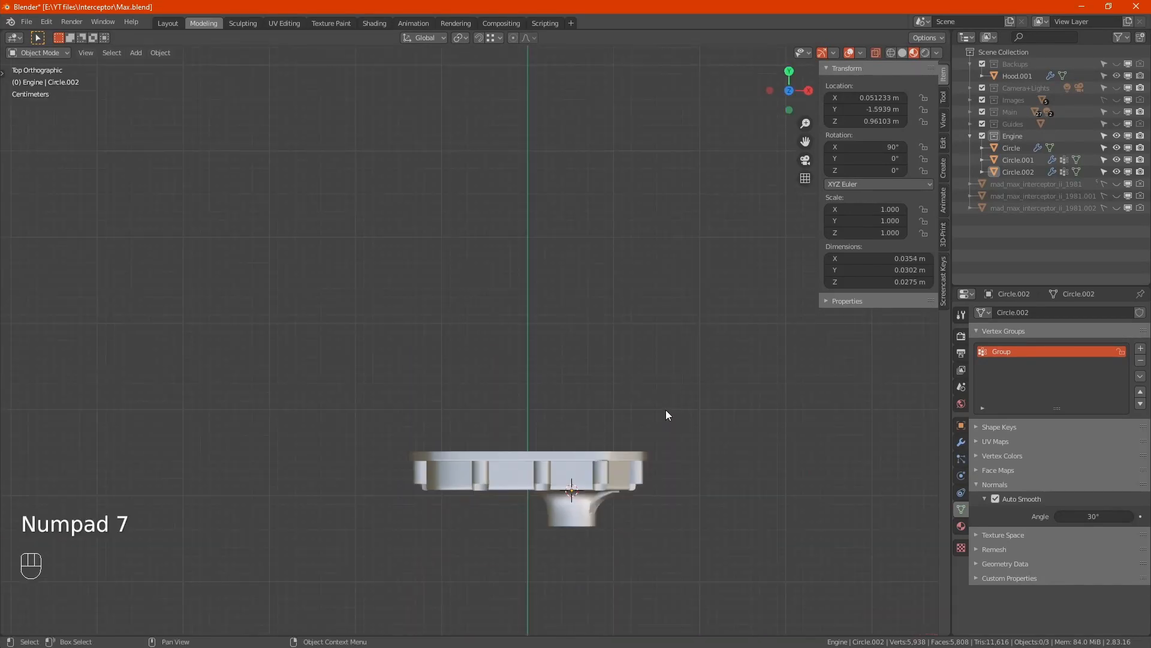
key("KP_1")
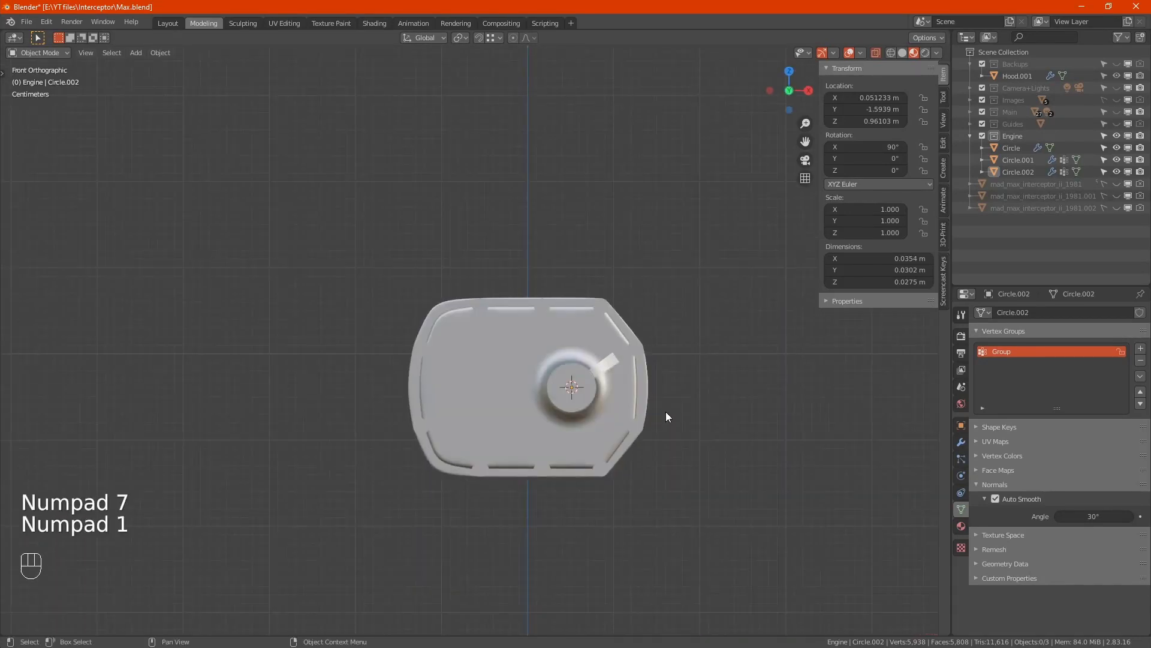
scroll(636, 351, "up", 4)
scroll(614, 371, "up", 3)
key("Tab")
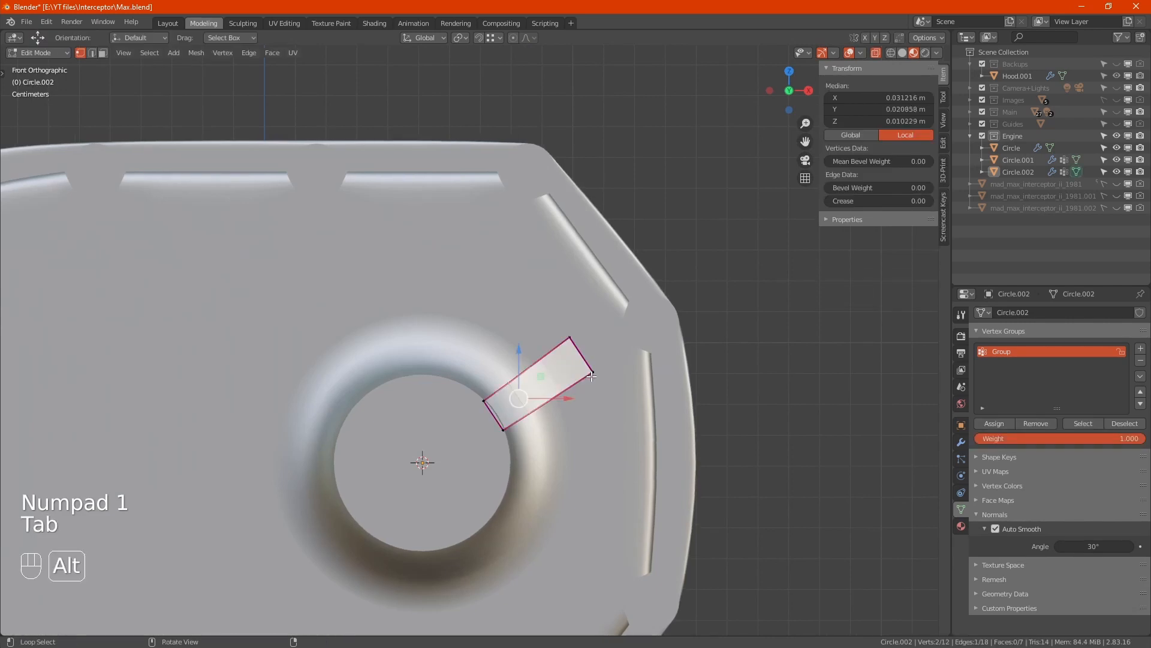
key("alt+z")
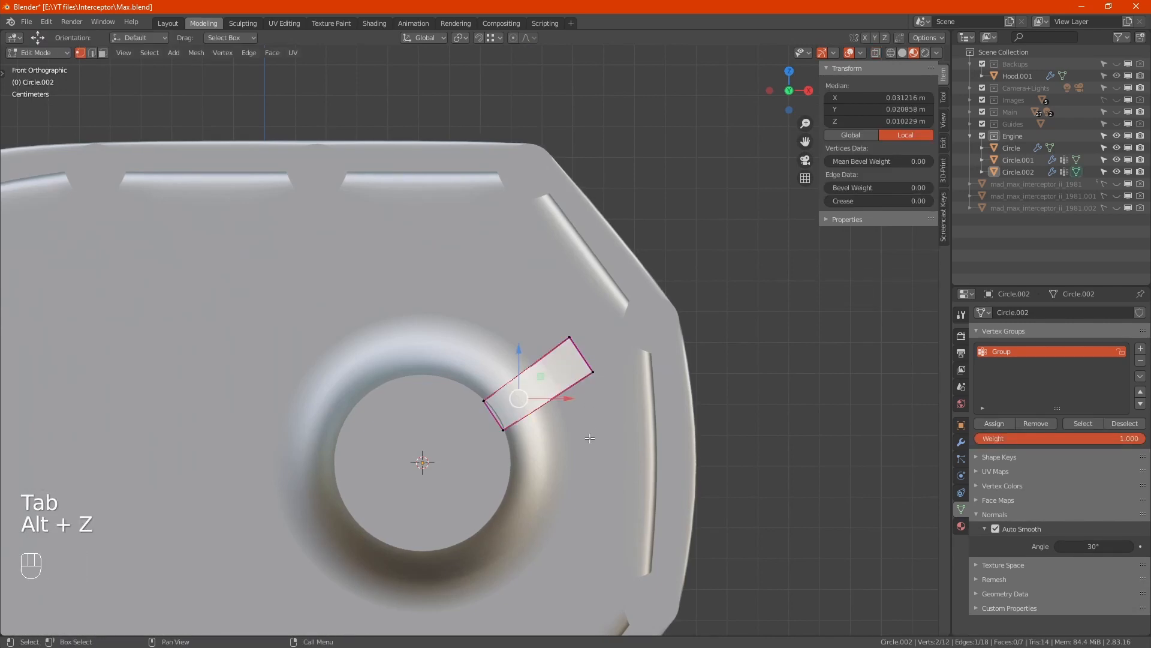
key("a")
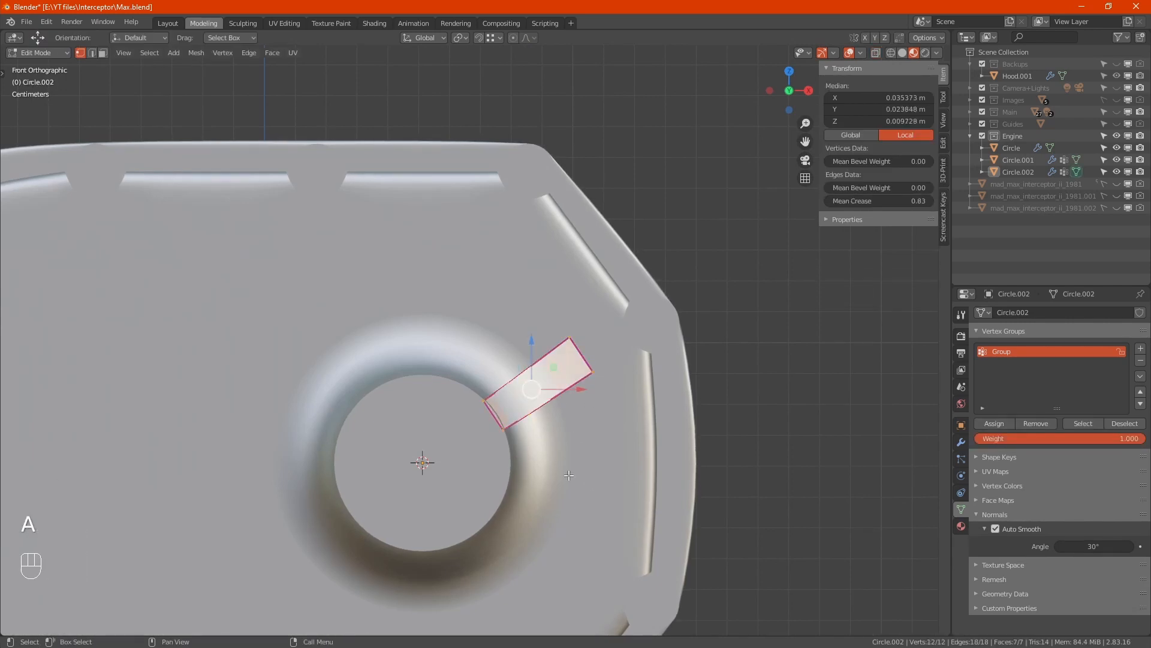
key("s")
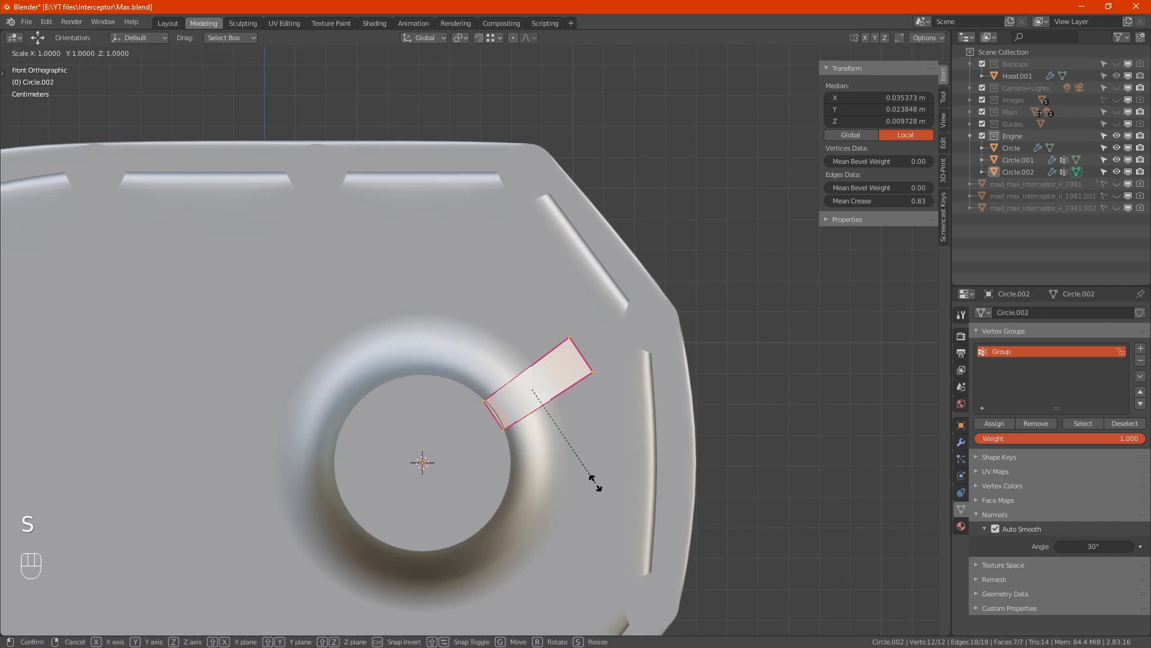
key("shift")
key("shift+y")
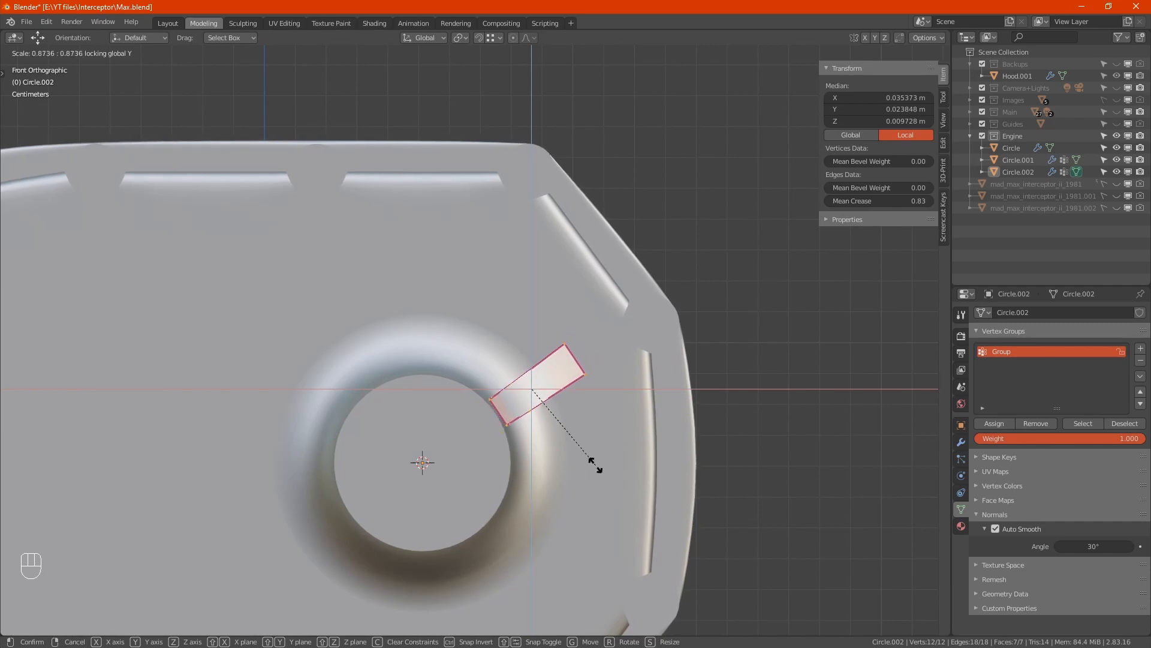
right_click(595, 466)
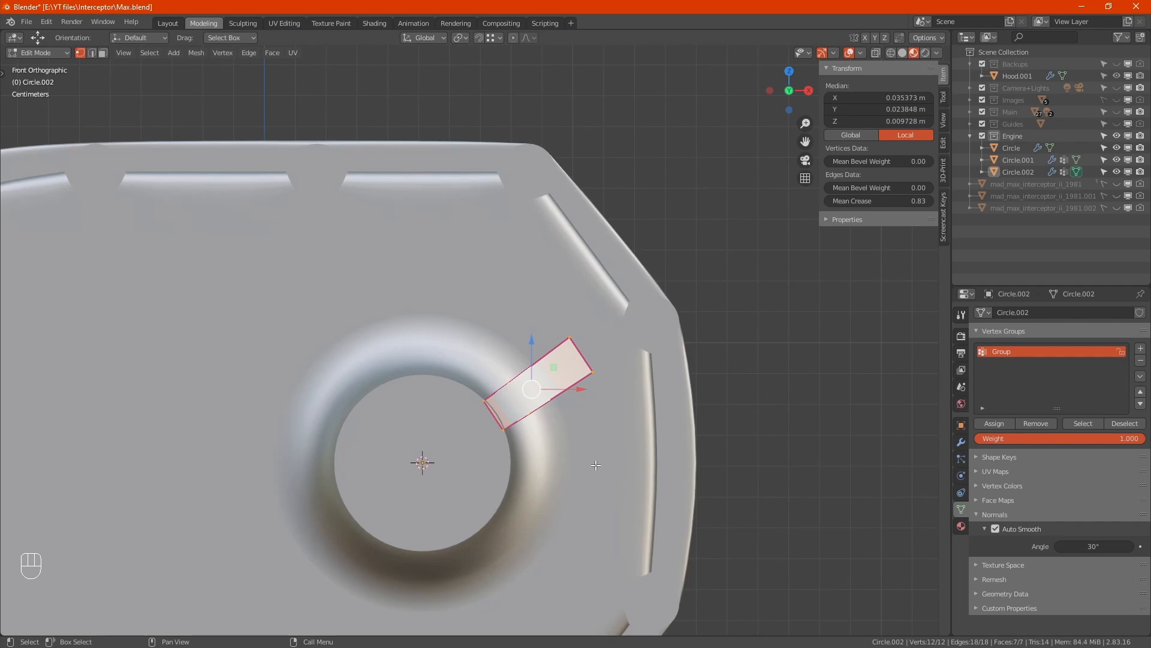
key("Tab")
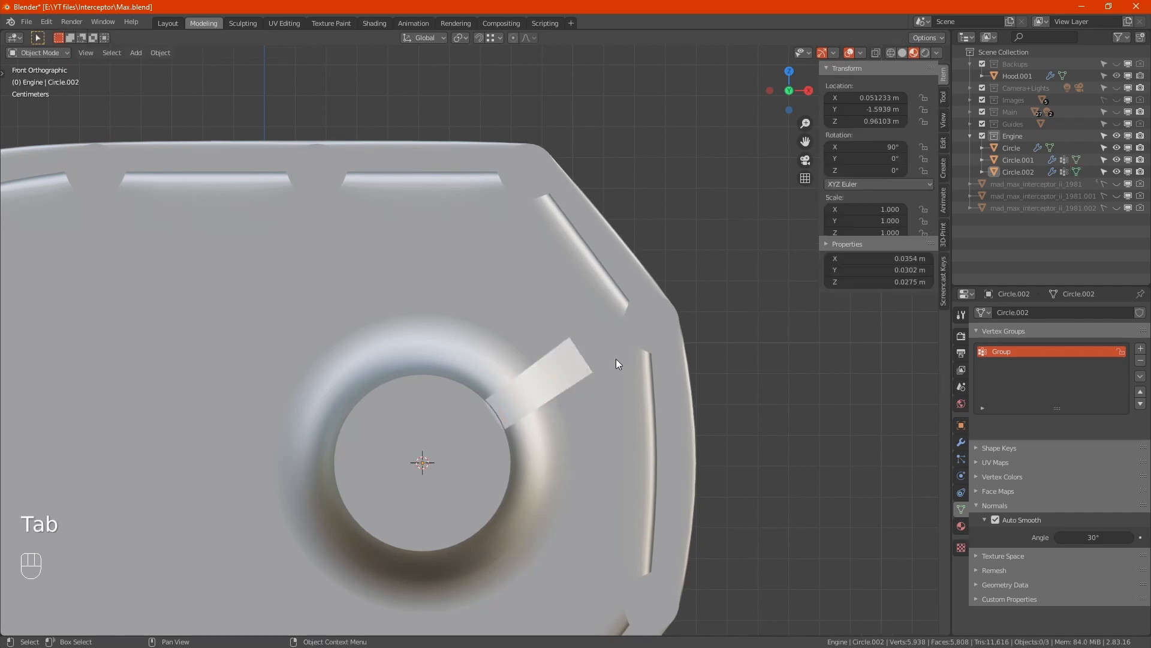
- With X-ray on in Solid shading, scale the rib's outer end vertices to about 0.74 in X and Z, excluding Y
key("Tab")
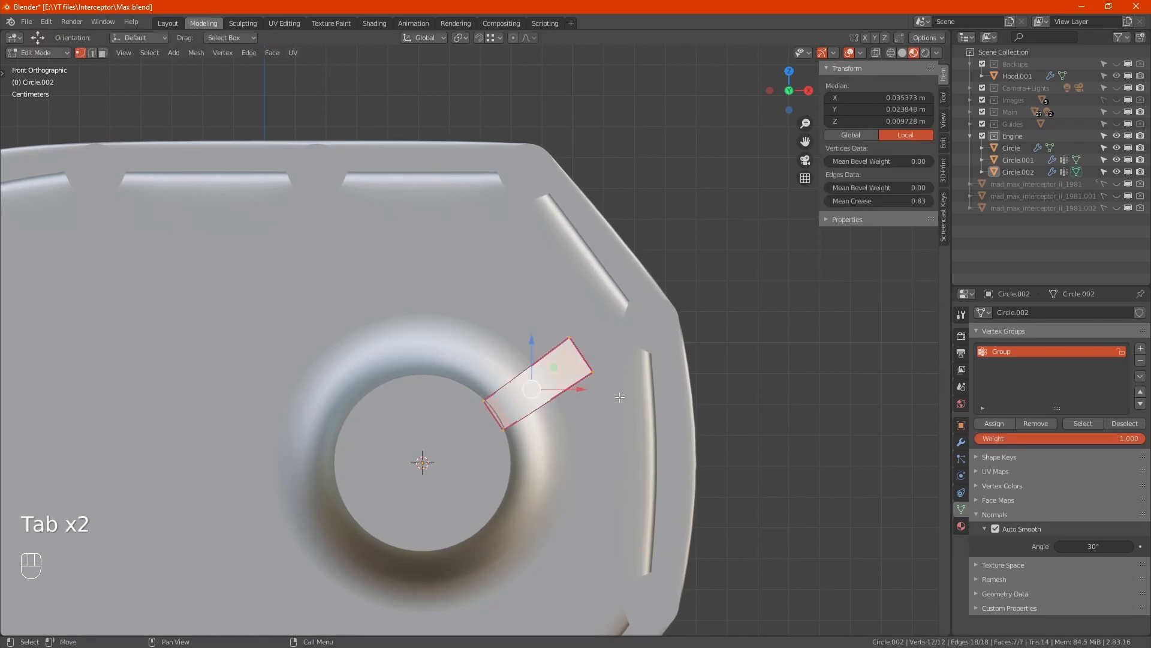
left_click_drag(641, 402, 554, 302)
key("alt+z")
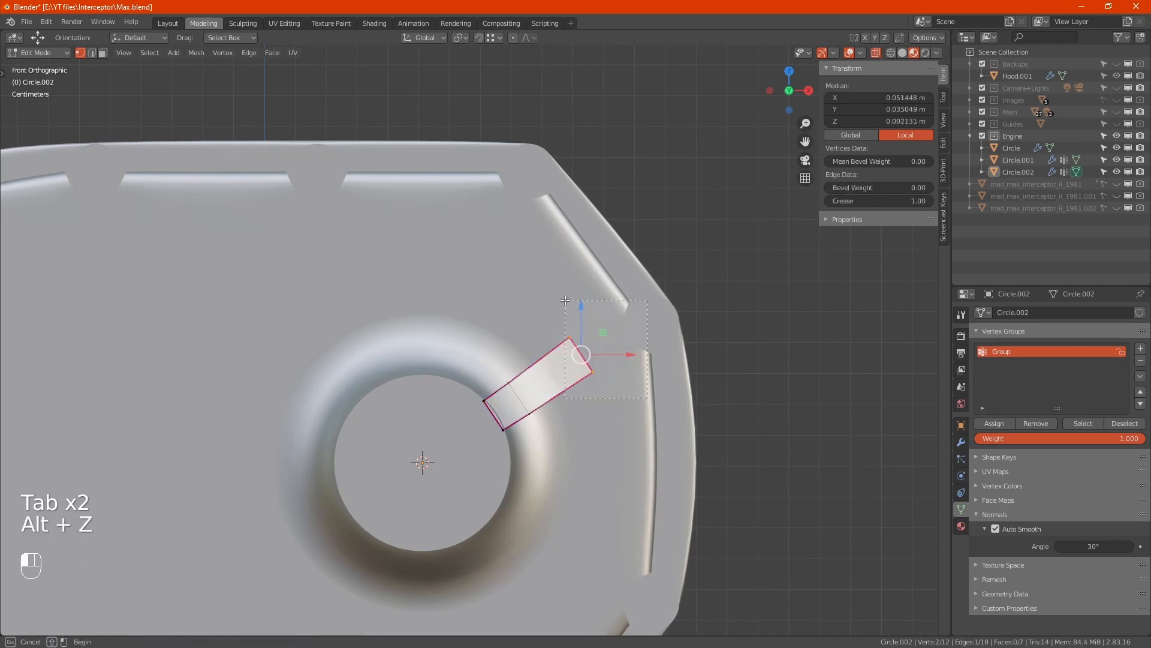
left_click(904, 53)
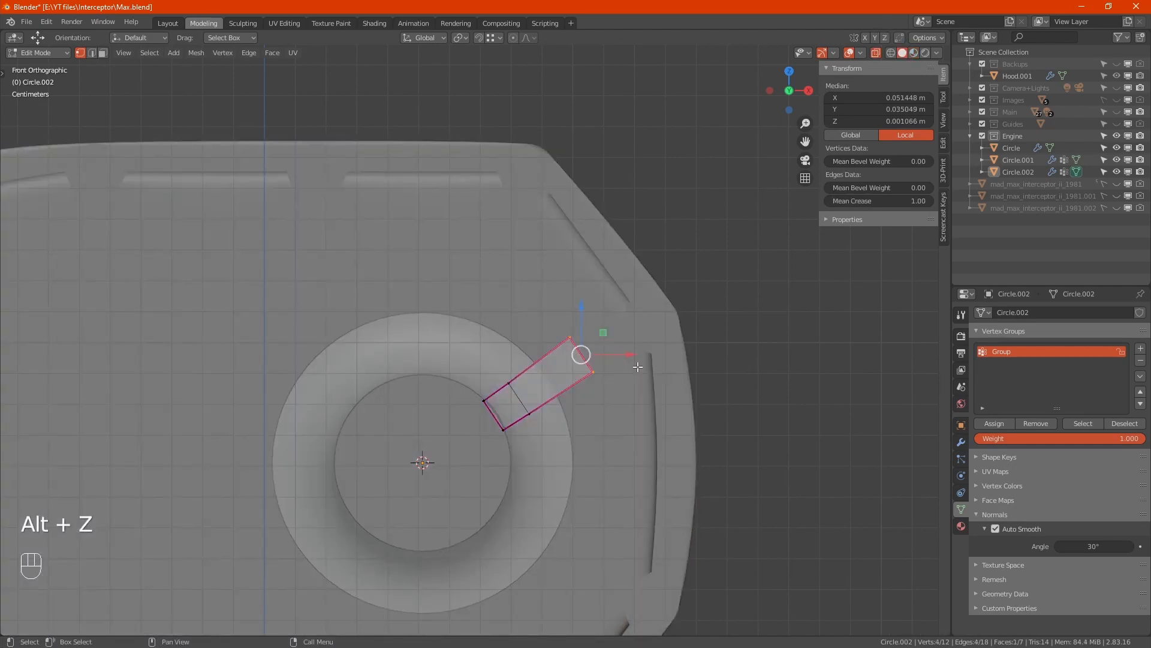
key("s")
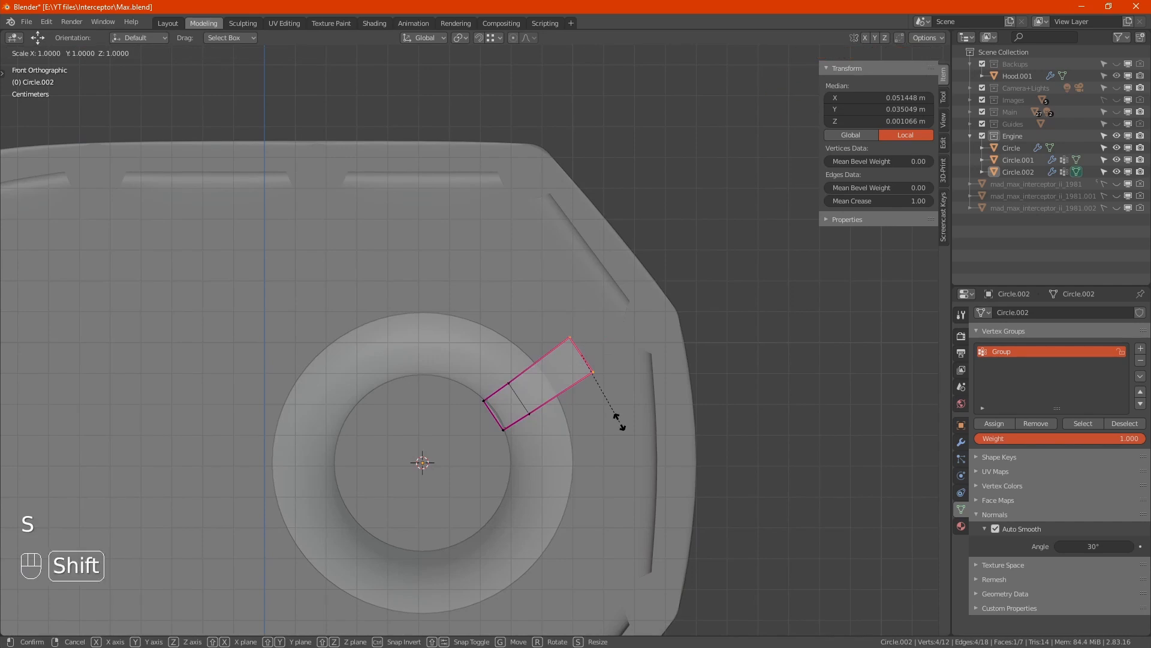
key("shift+y")
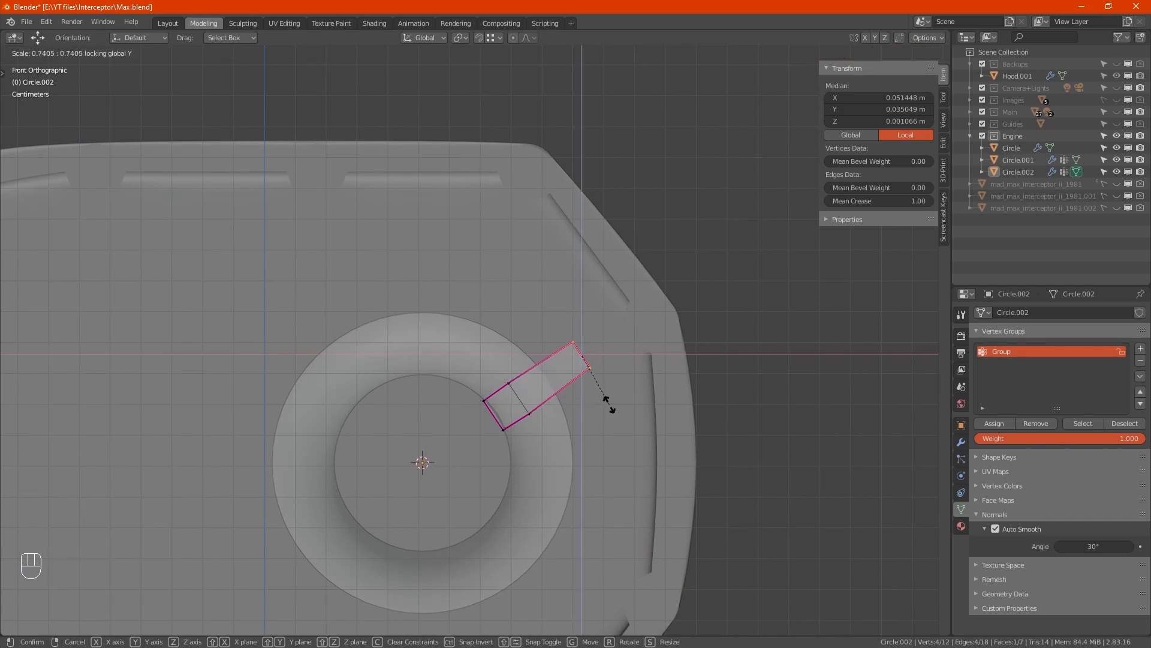
left_click(608, 405)
- Scale the vertices at the rib's bend to about 0.82 in X and Z, excluding Y
left_click_drag(496, 367, 557, 421)
key("s")
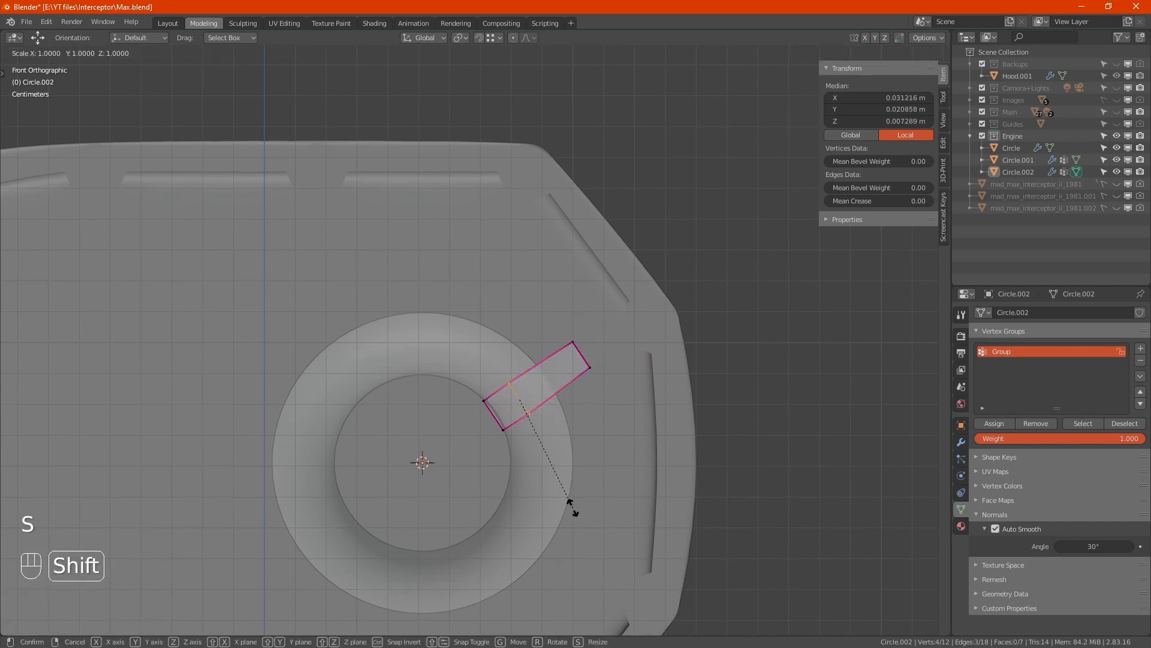
key("shift+y")
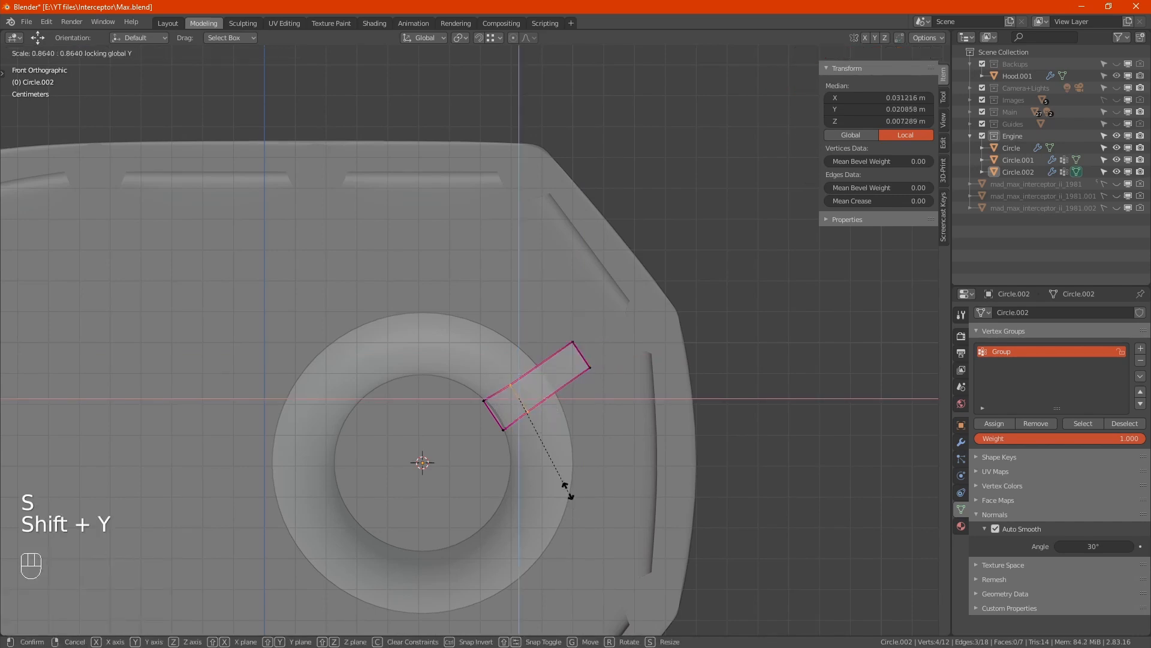
key("shift")
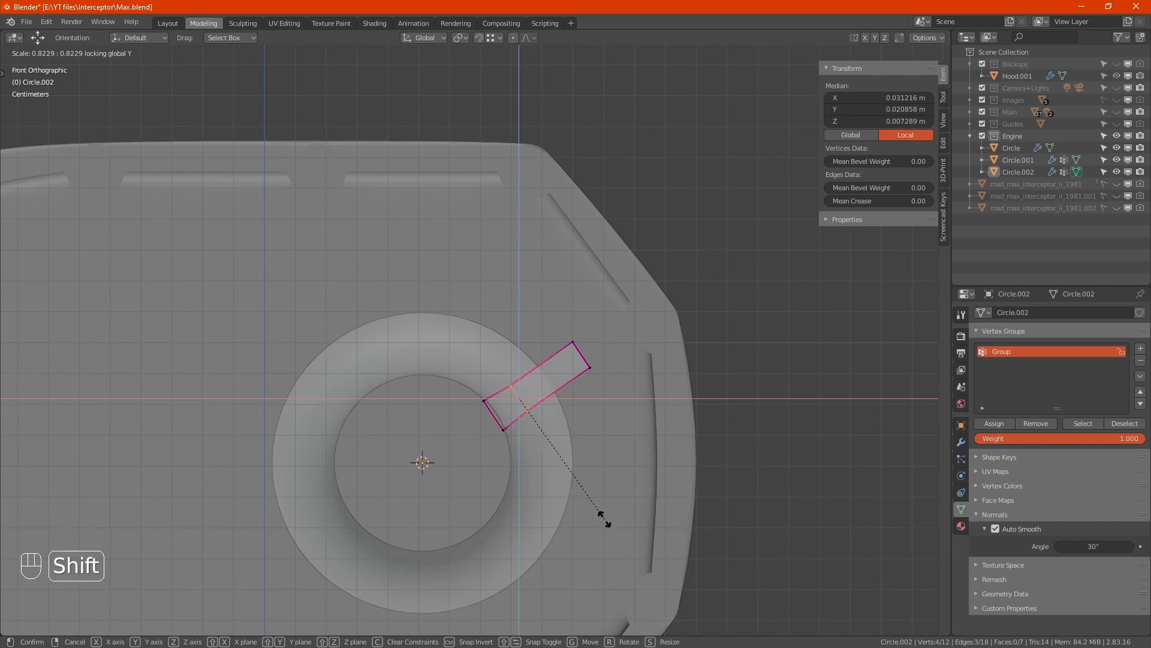
left_click(604, 520)
- Inspect the narrowed rib against the neck and cover in Object Mode with Material Preview shading
middle_click_drag(574, 417, 526, 491, "alt")
scroll(581, 405, "down", 6)
key("alt+z")
key("Tab")
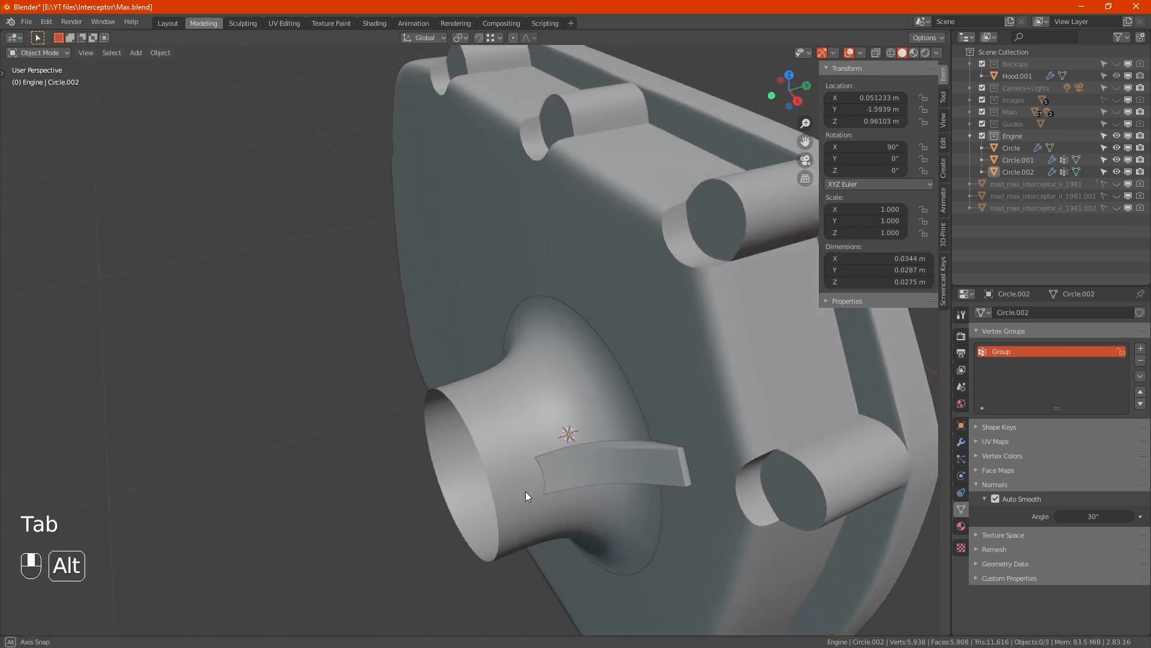
left_click(914, 54)
middle_click_drag(674, 365, 591, 366, "alt")
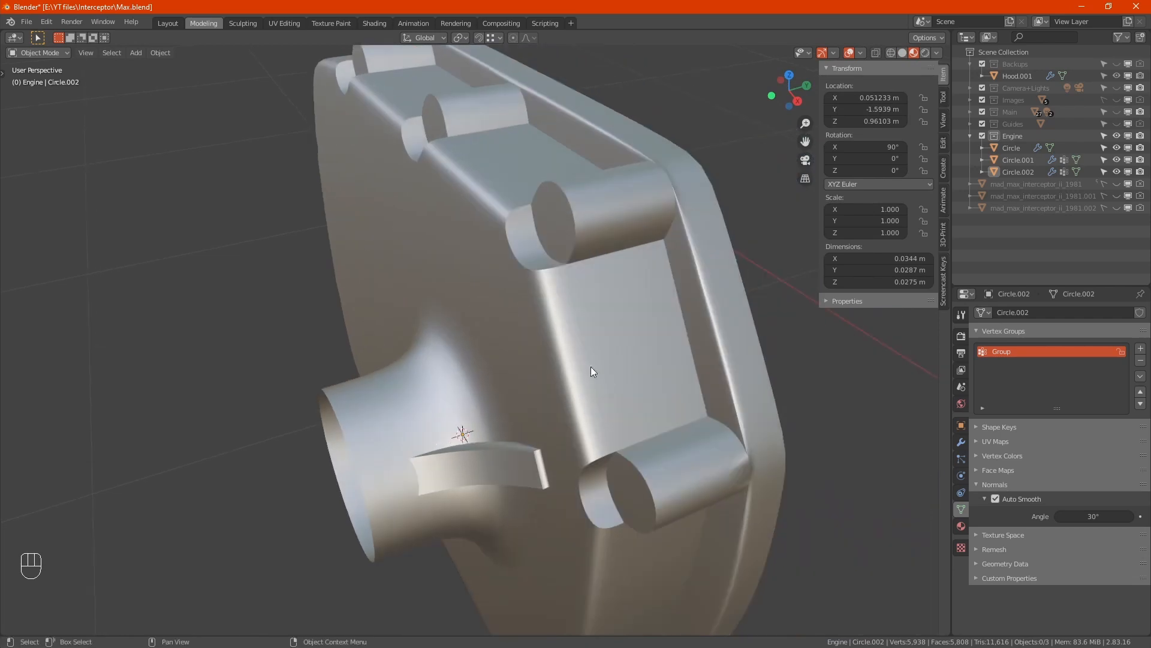
scroll(513, 464, "up", 3)
- Edge-slide the raised edge at the rib's outer end inward by a factor of about 0.074
left_click(513, 464)
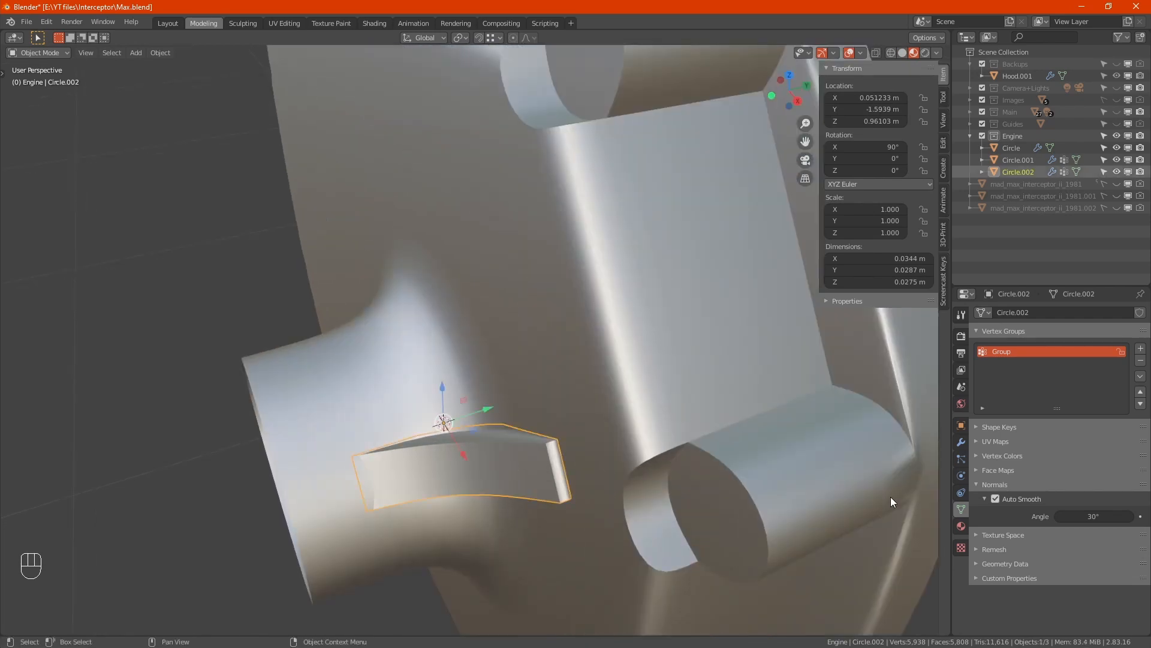
middle_click_drag(650, 468, 591, 424, "alt")
key("Tab")
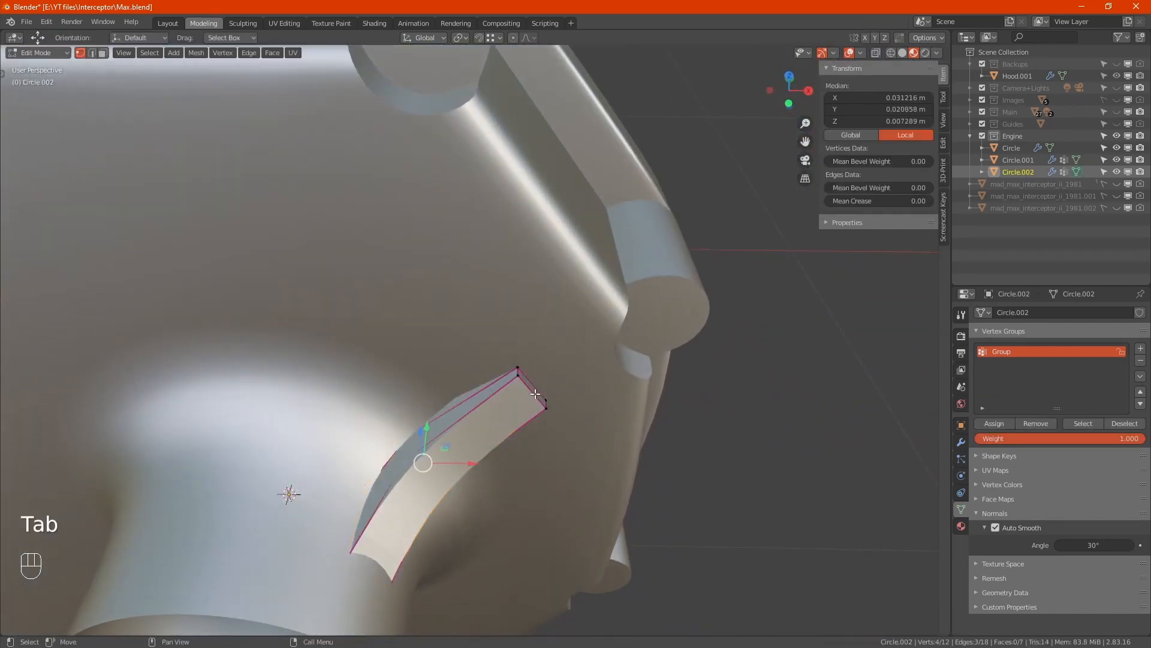
left_click(519, 381)
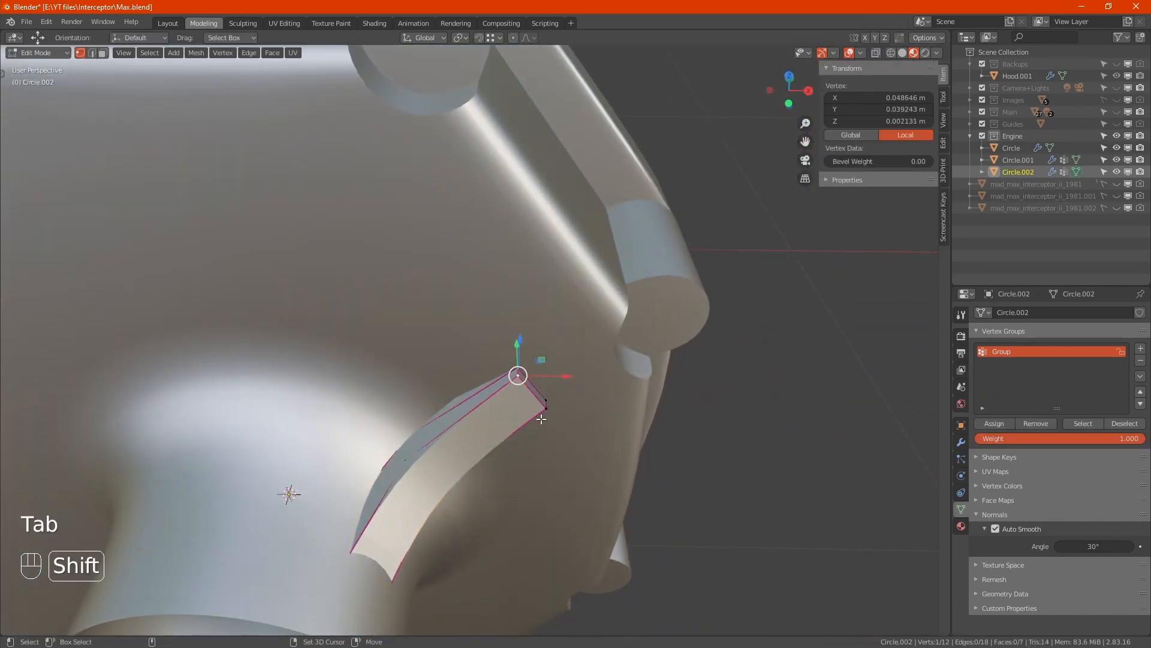
left_click(544, 410, "shift")
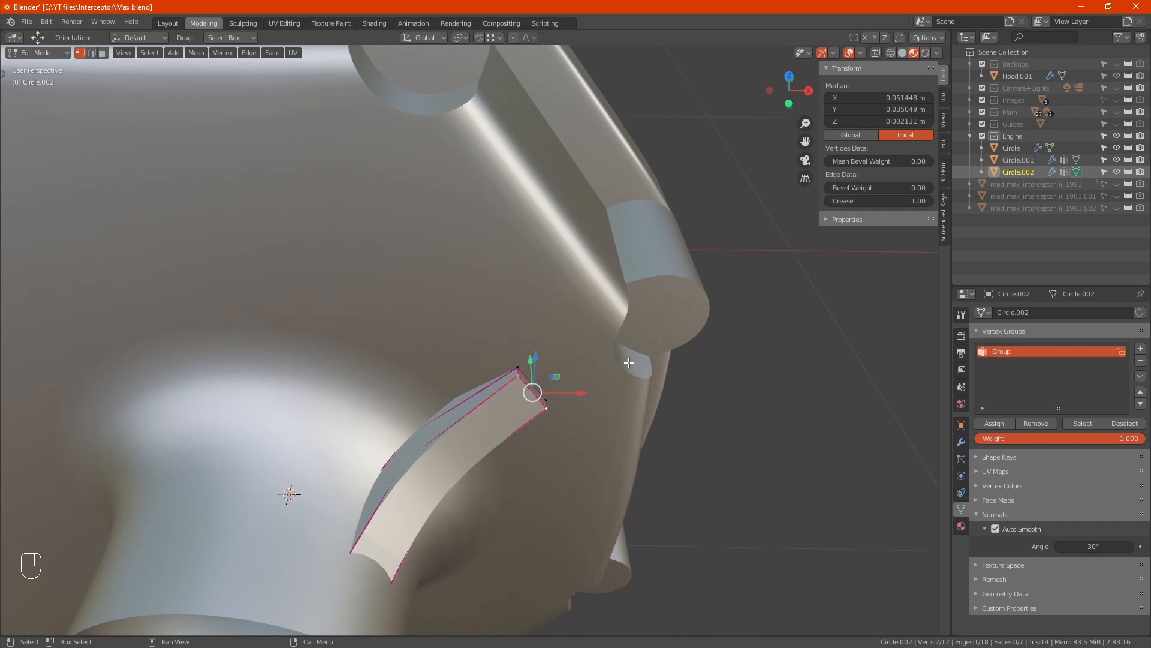
key("g")
key("g")
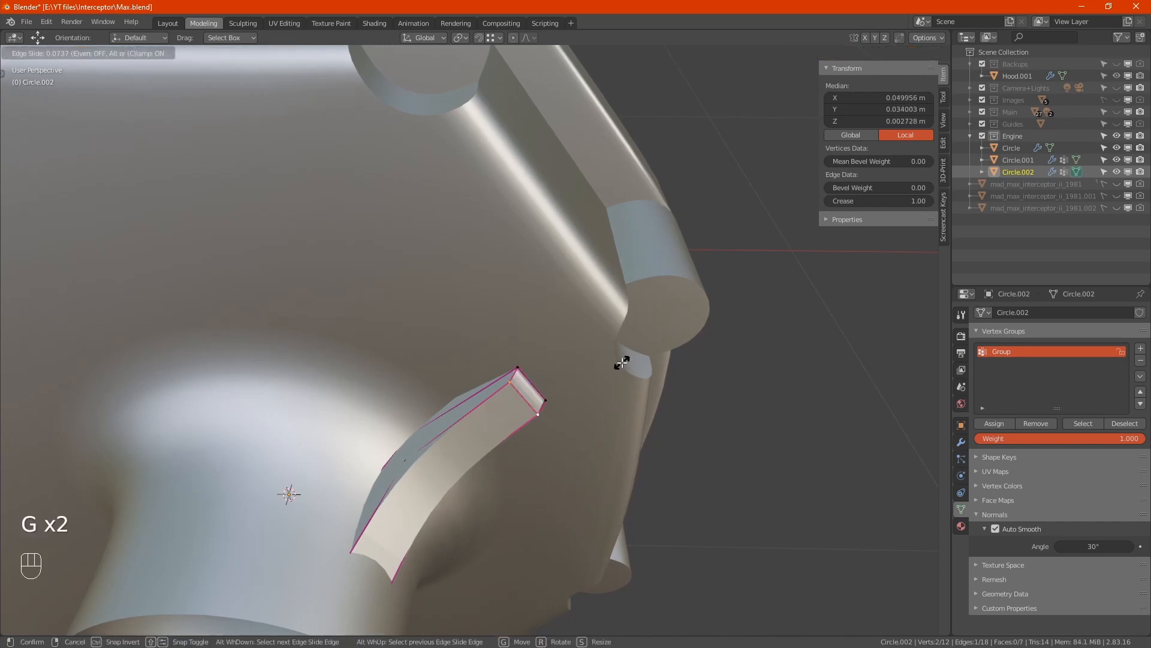
left_click(622, 362)
middle_click_drag(623, 362, 511, 408, "alt")
- Apply Shade Smooth to the rib object in Object Mode
key("Tab")
right_click(507, 393)
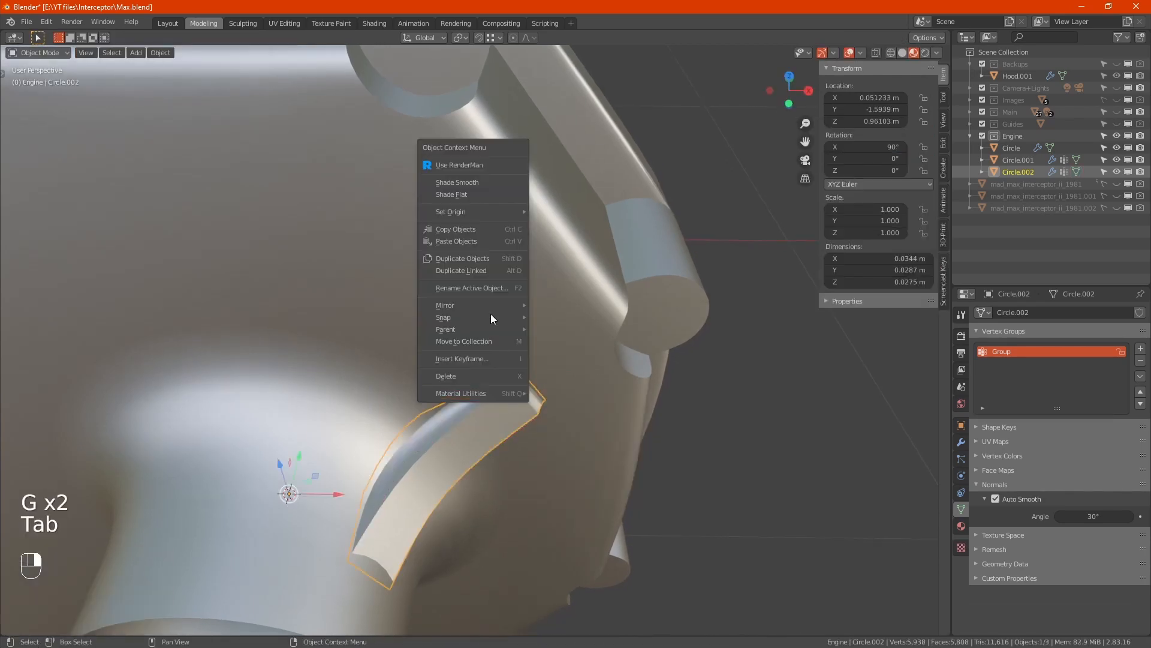
left_click(470, 185)
- Examine the smooth-shaded rib's outer end up close and its fit on the whole cover
middle_click_drag(498, 406, 591, 403, "alt")
left_click(590, 398)
scroll(419, 369, "up", 5)
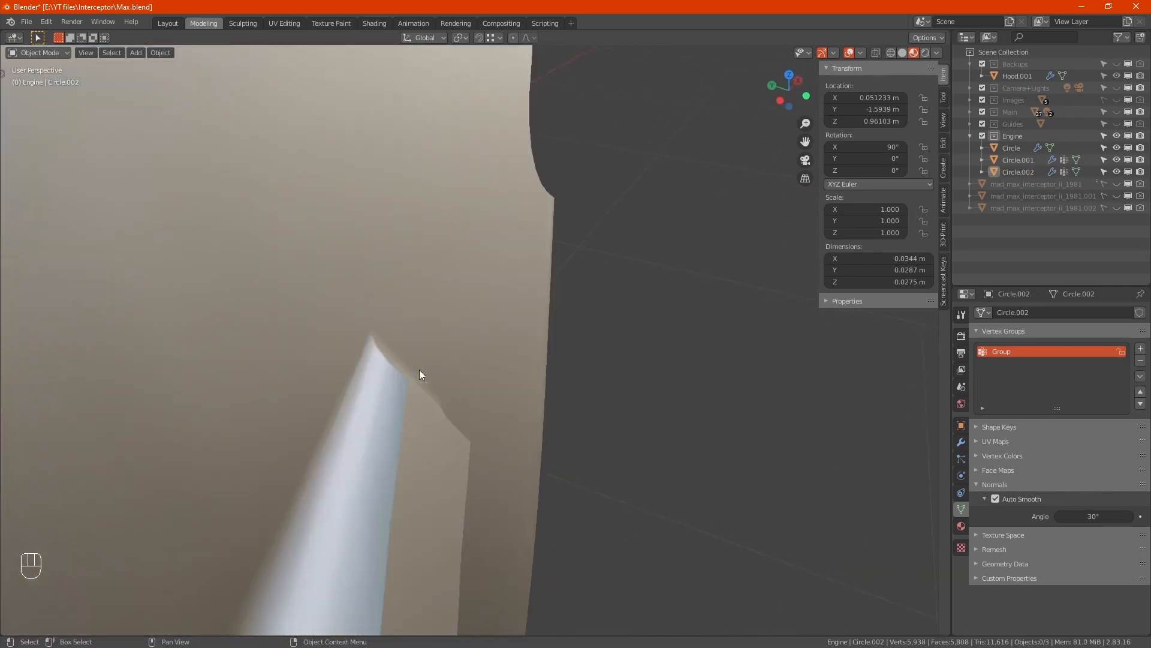
middle_click_drag(495, 431, 431, 418, "alt")
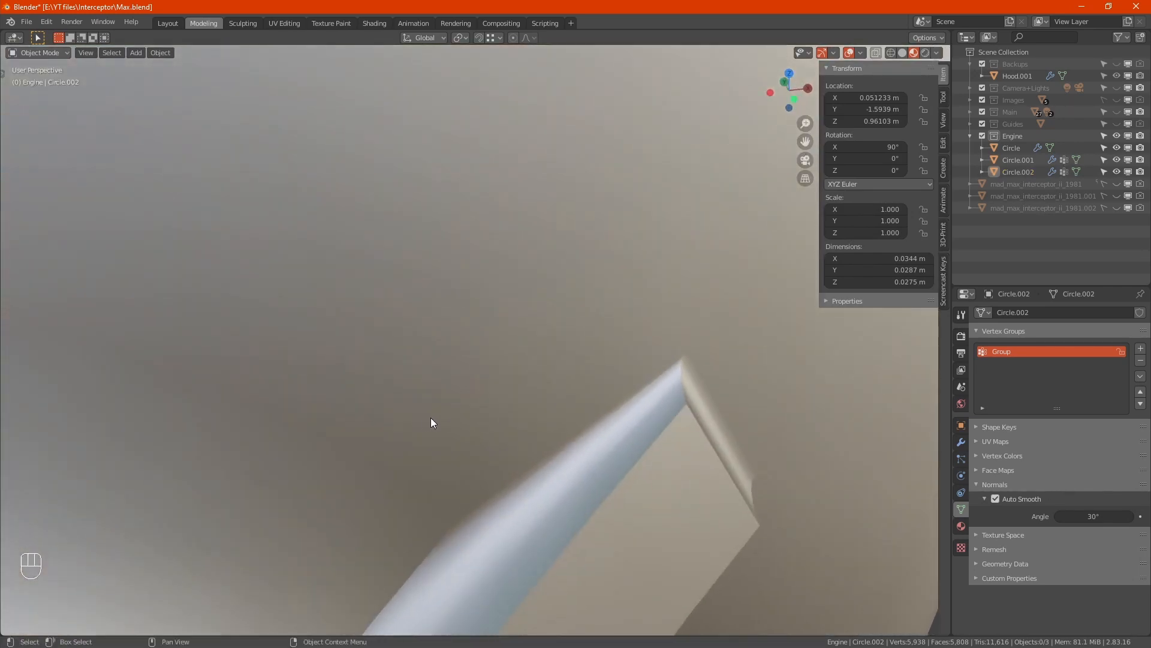
scroll(431, 417, "down", 5)
middle_click_drag(620, 483, 573, 456, "alt")
middle_click_drag(435, 478, 536, 409)
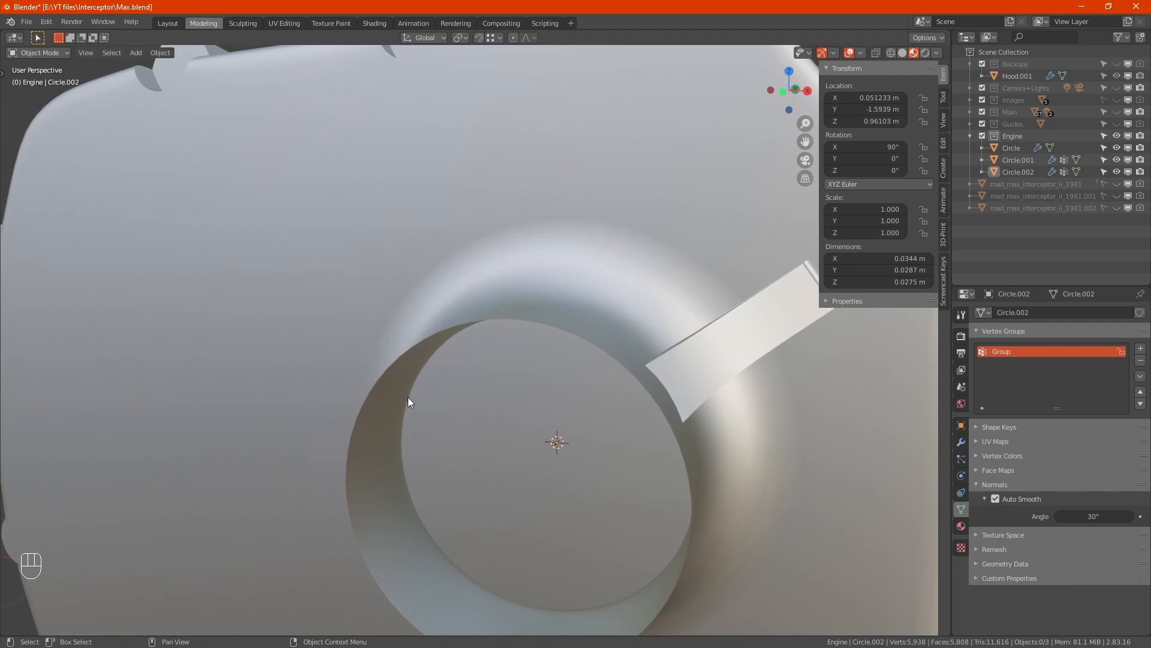
scroll(473, 430, "down", 4)
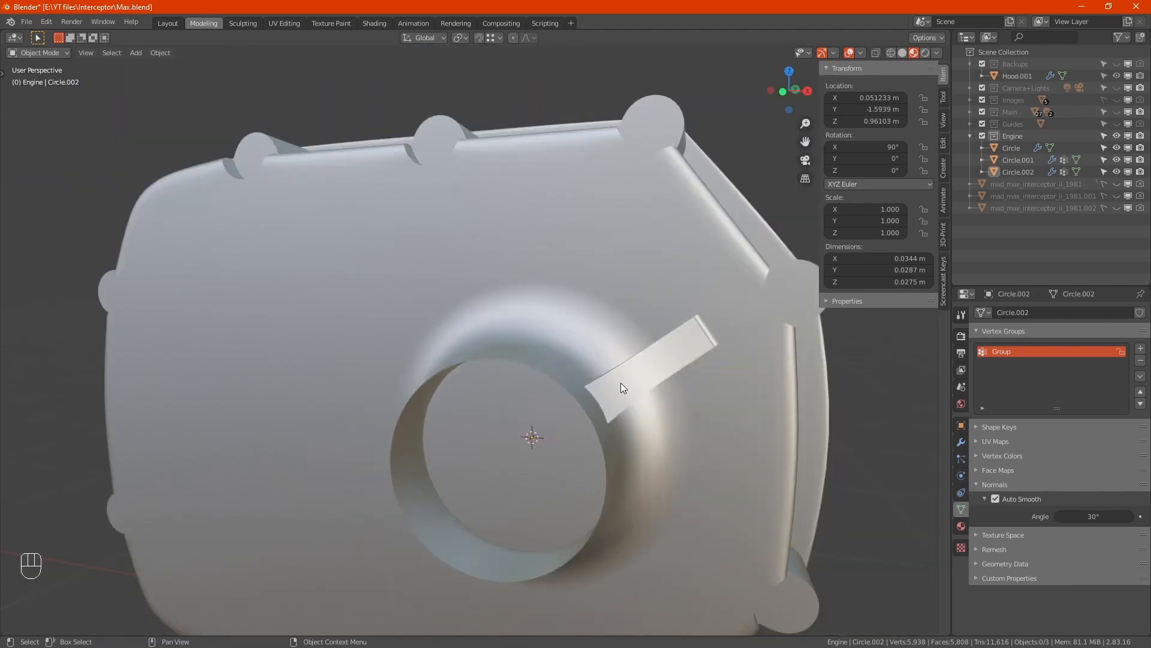
- In front view with Solid X-ray shading, scale the rib's inner end vertices to 0.837 in X and Z, excluding Y
left_click(621, 387)
mouse_move(615, 434)
middle_mouse_down("alt")
mouse_move(650, 430)
mouse_move(634, 429)
middle_mouse_up("alt")
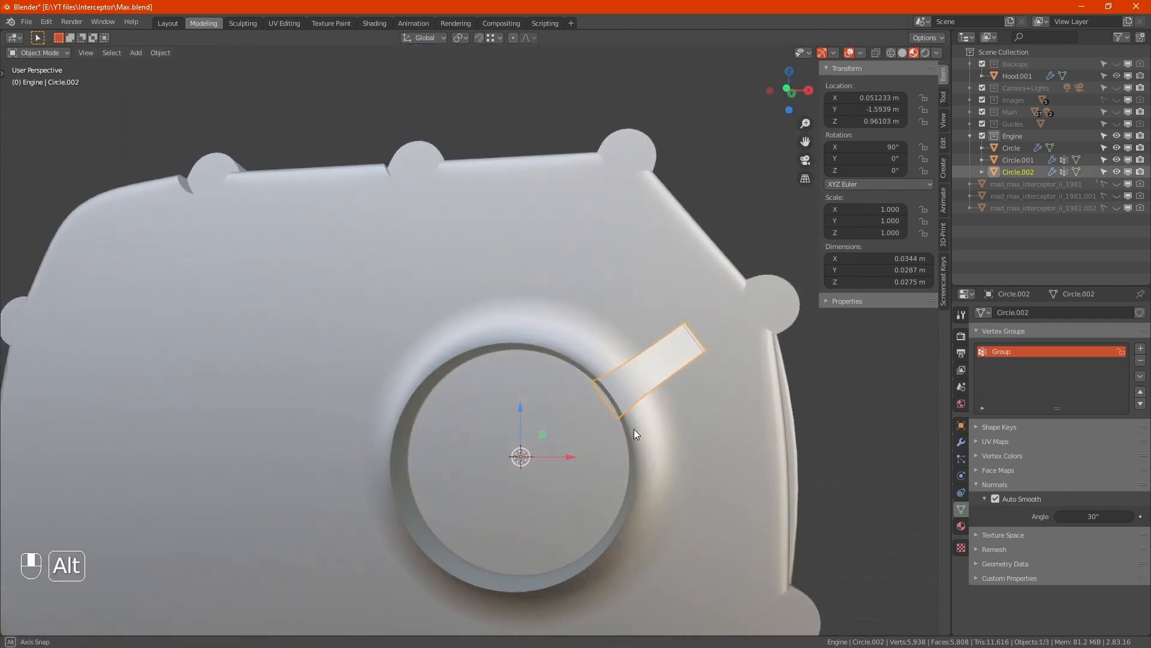
key("KP_1")
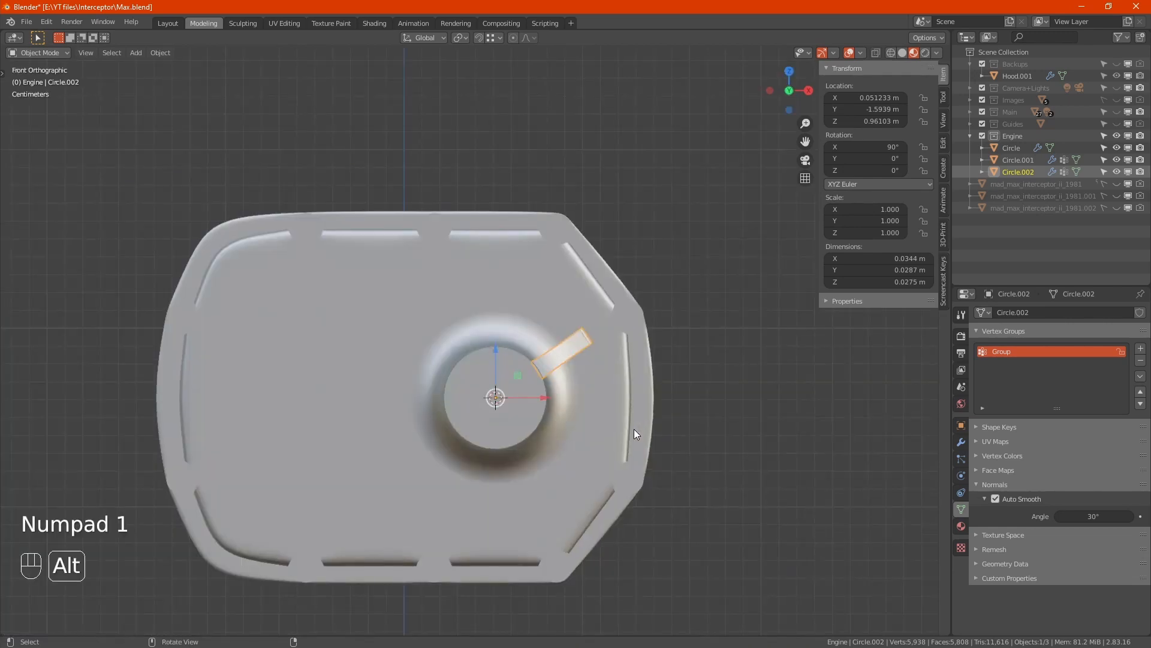
key("alt+z")
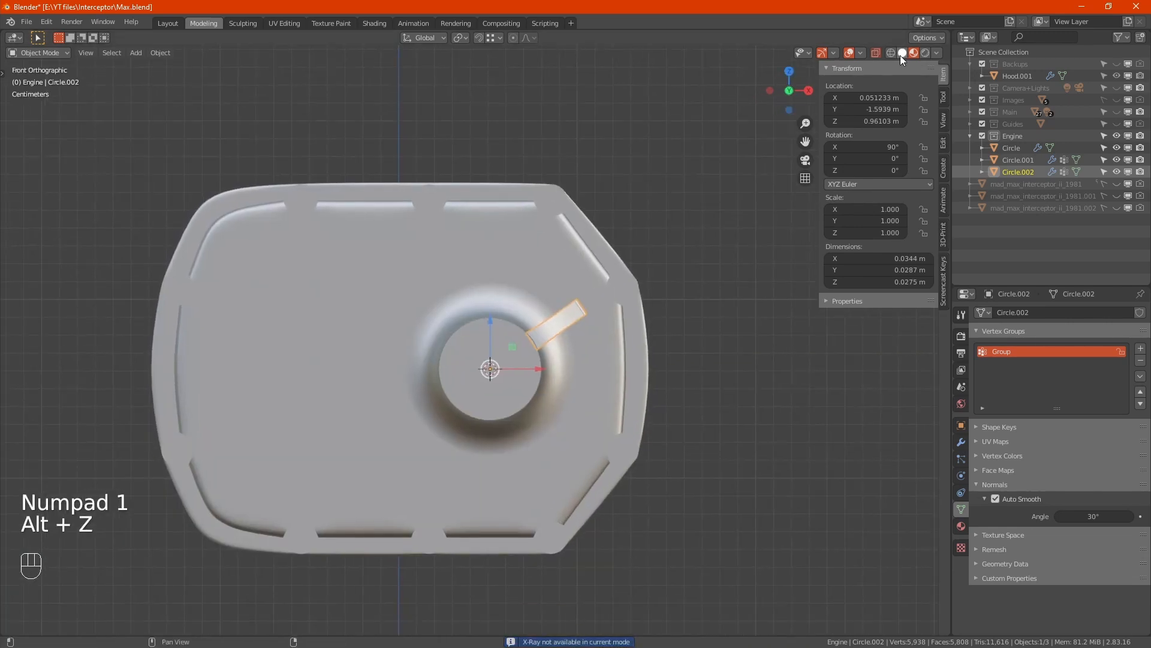
left_click(903, 53)
key("Tab")
scroll(557, 384, "up", 4)
scroll(541, 355, "up", 2)
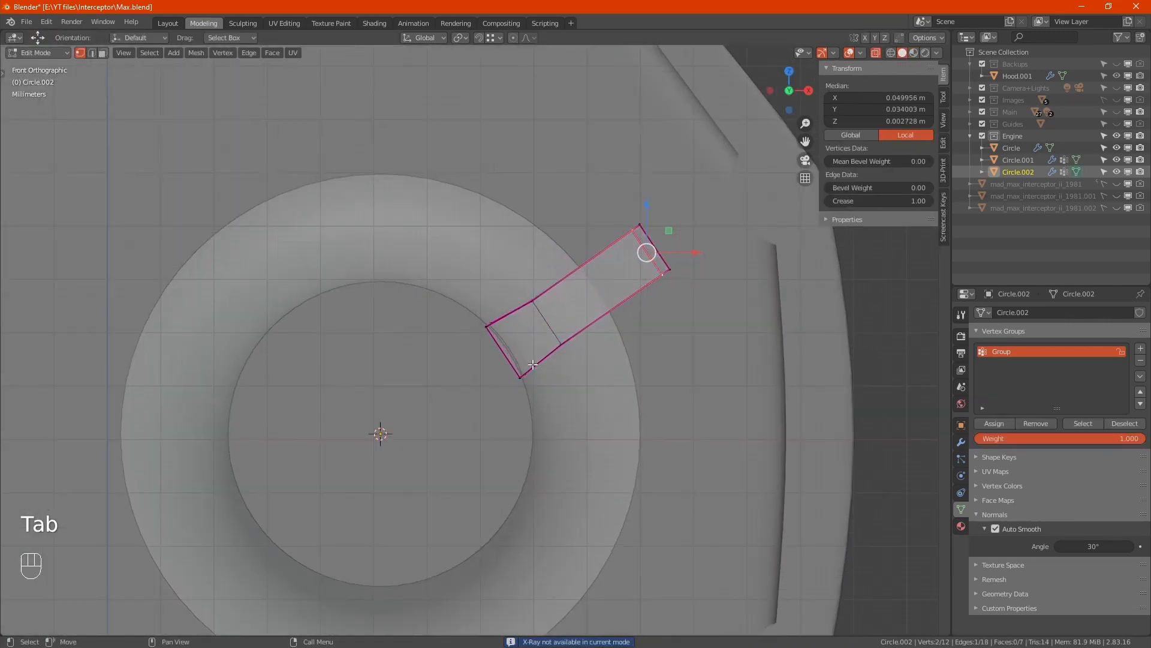
left_click(477, 311)
left_click(490, 324)
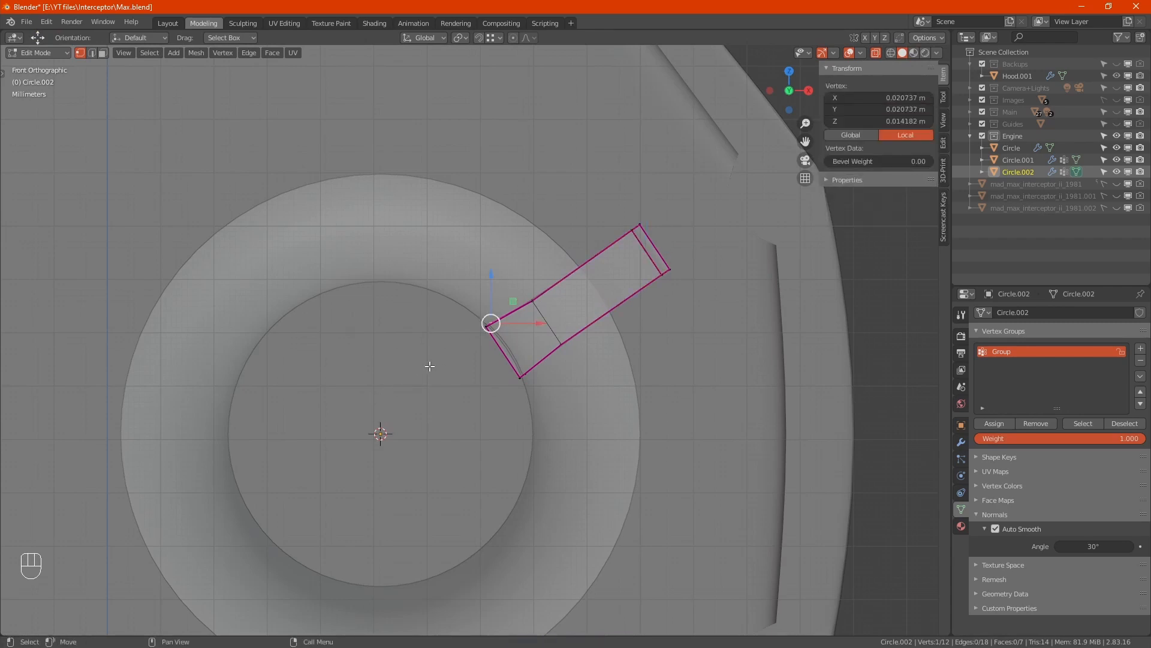
key("b")
left_click_drag(444, 318, 545, 411)
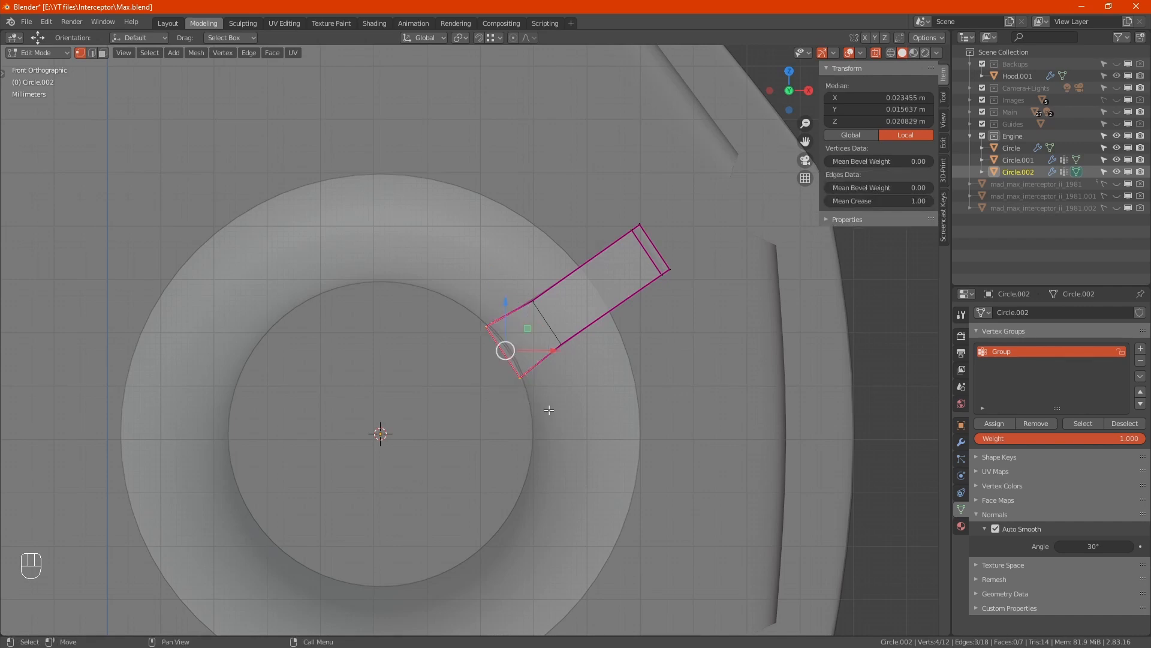
key("s")
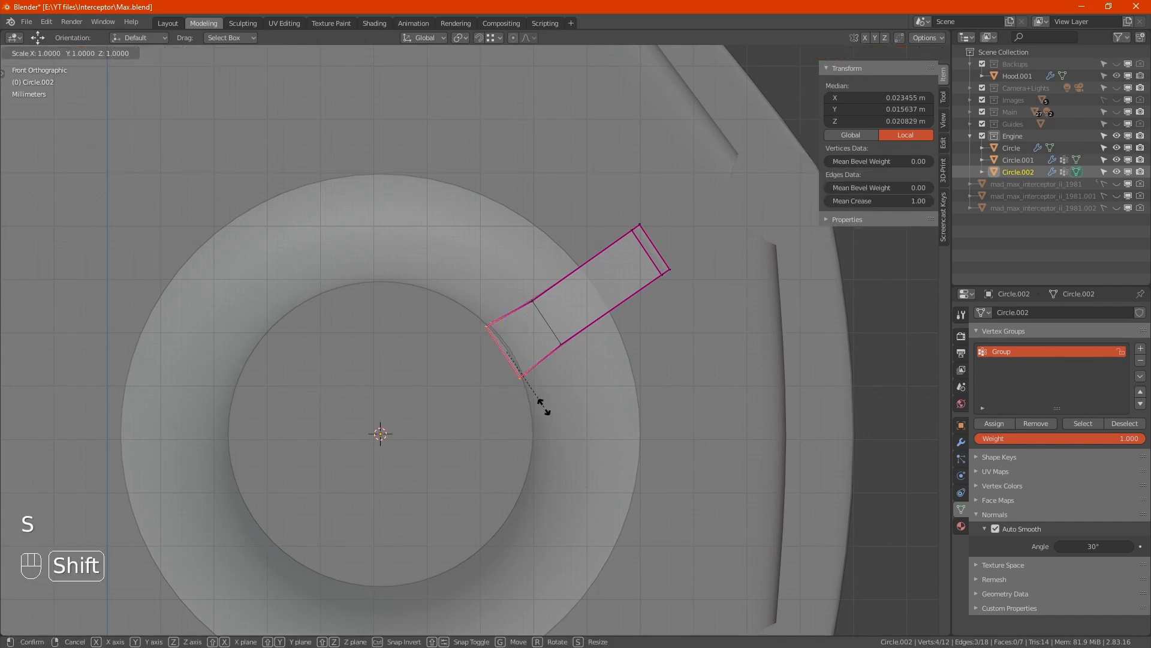
key("shift+y")
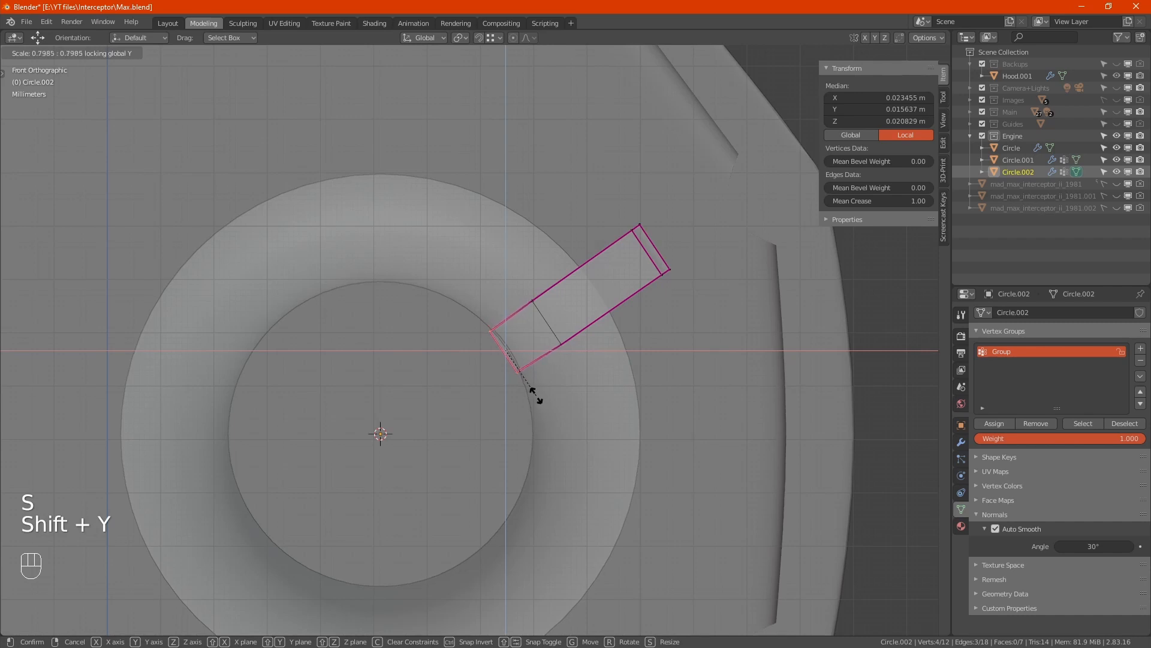
left_click(537, 397)
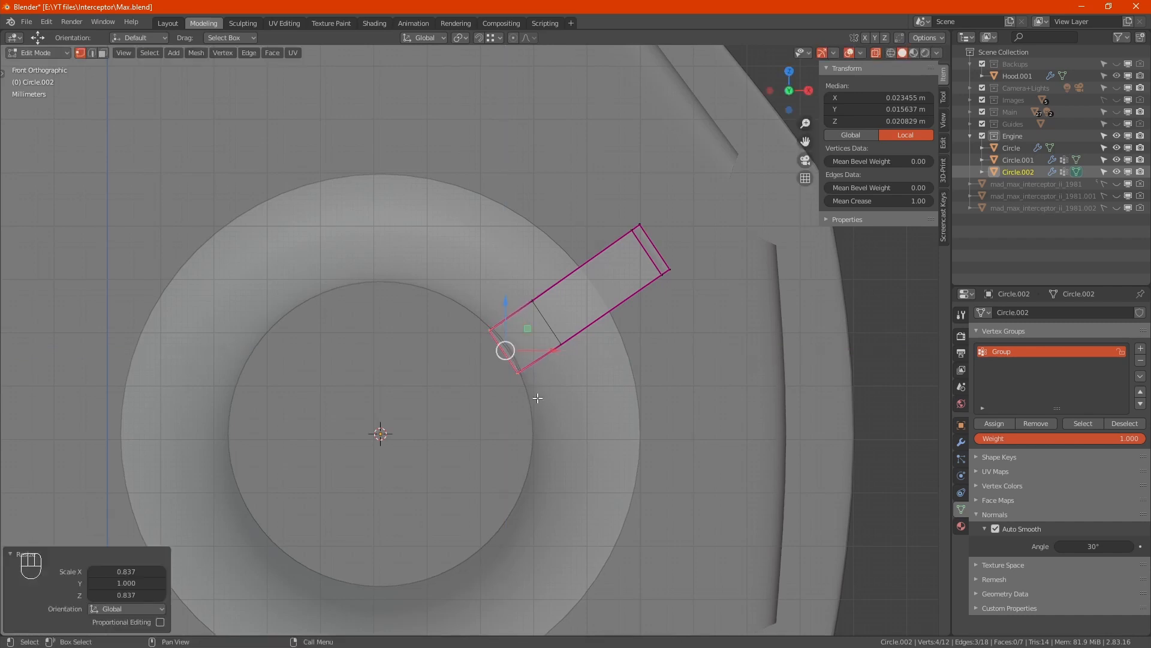
- Spin the whole rib mesh 360° around the Y axis in 12 steps, with Use Duplicates on and Auto Merge off
key("Tab")
key("Tab")
key("a")
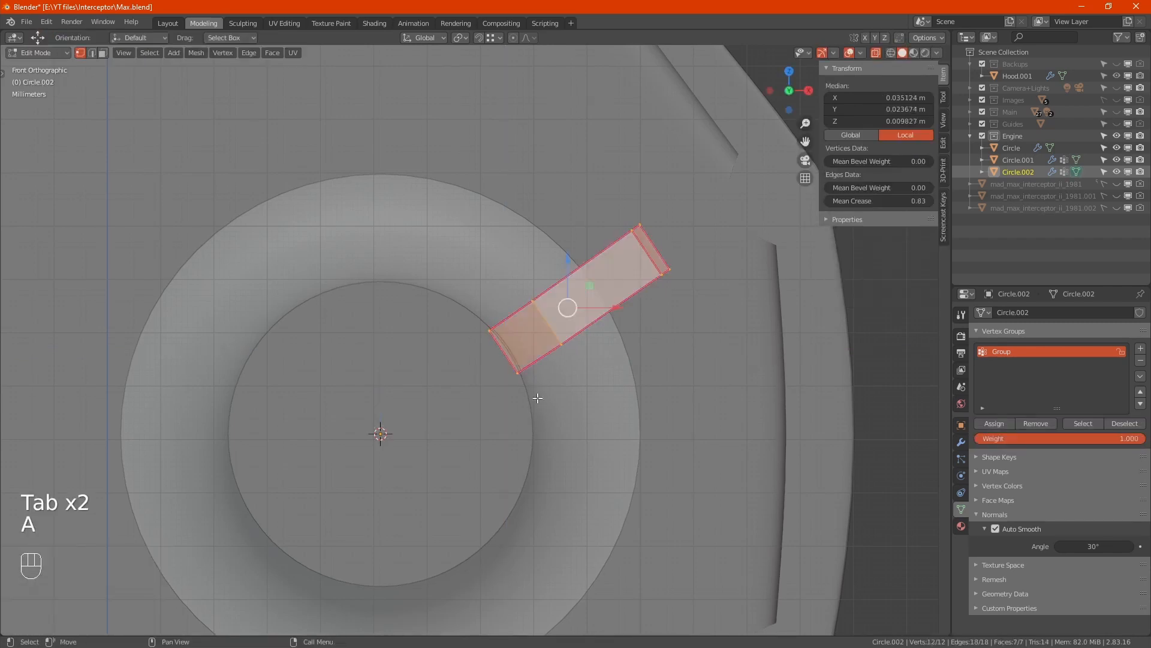
middle_click_drag(423, 403, 444, 387, "shift")
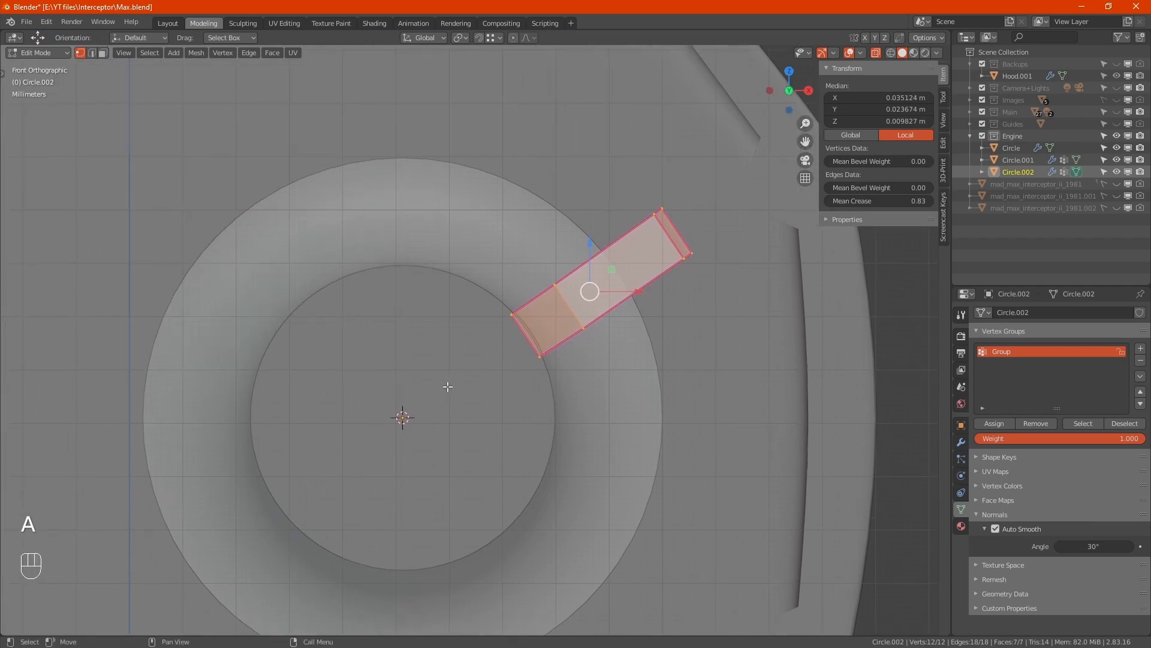
key("t")
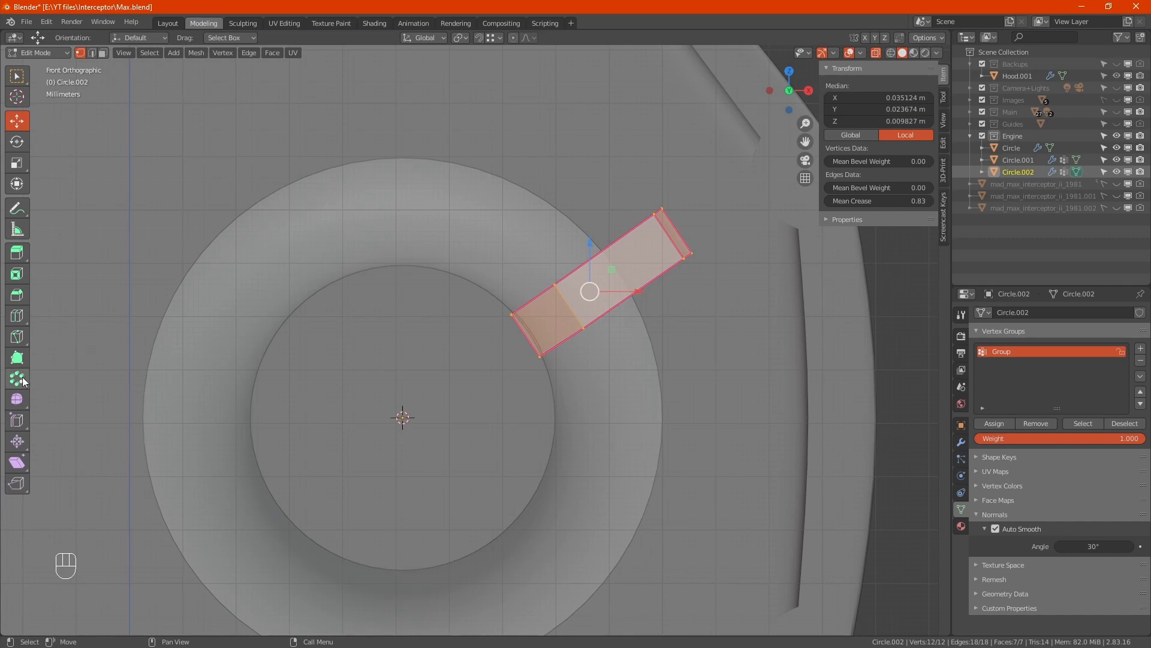
left_click_drag(22, 377, 90, 410)
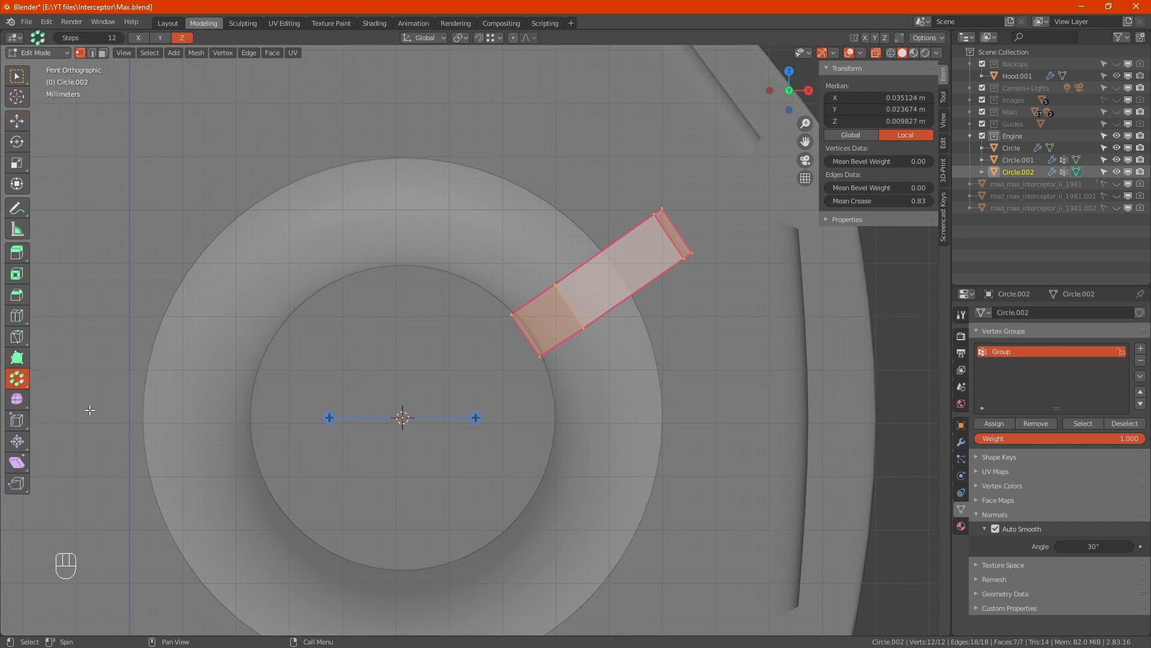
left_click(943, 97)
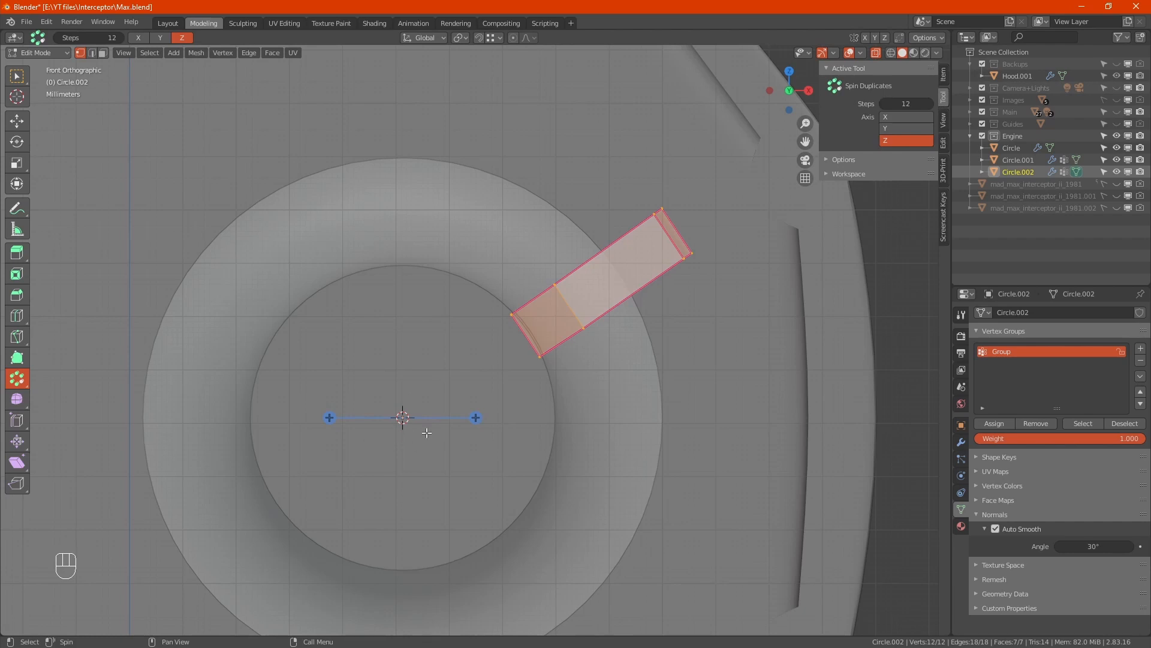
left_click(906, 128)
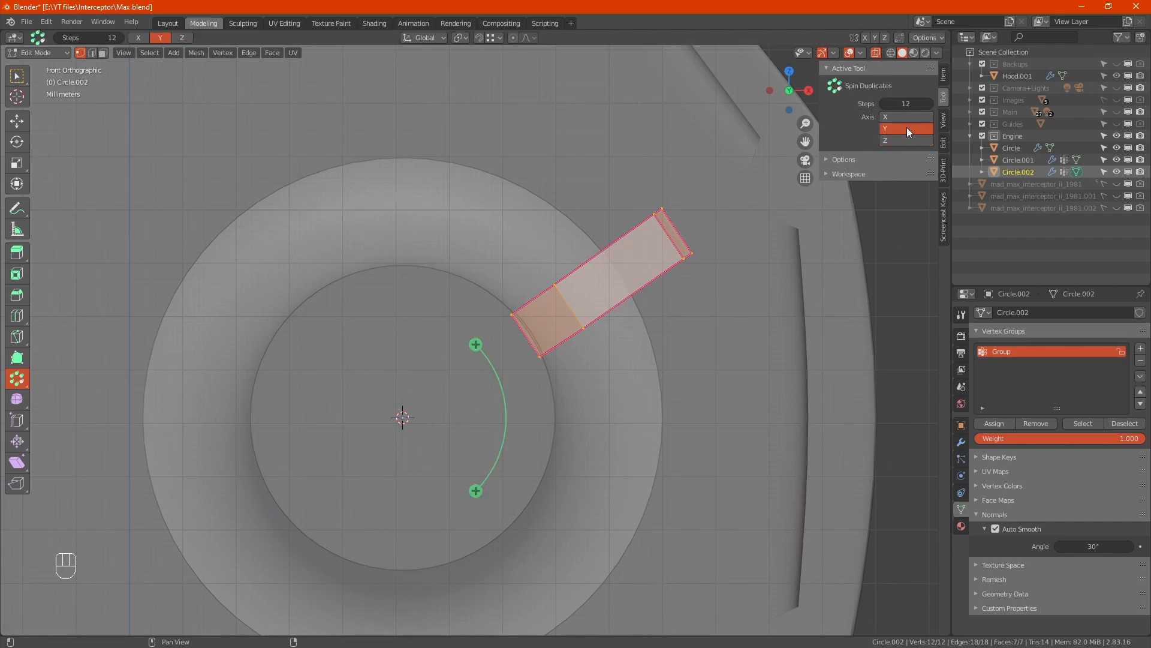
left_click(476, 345)
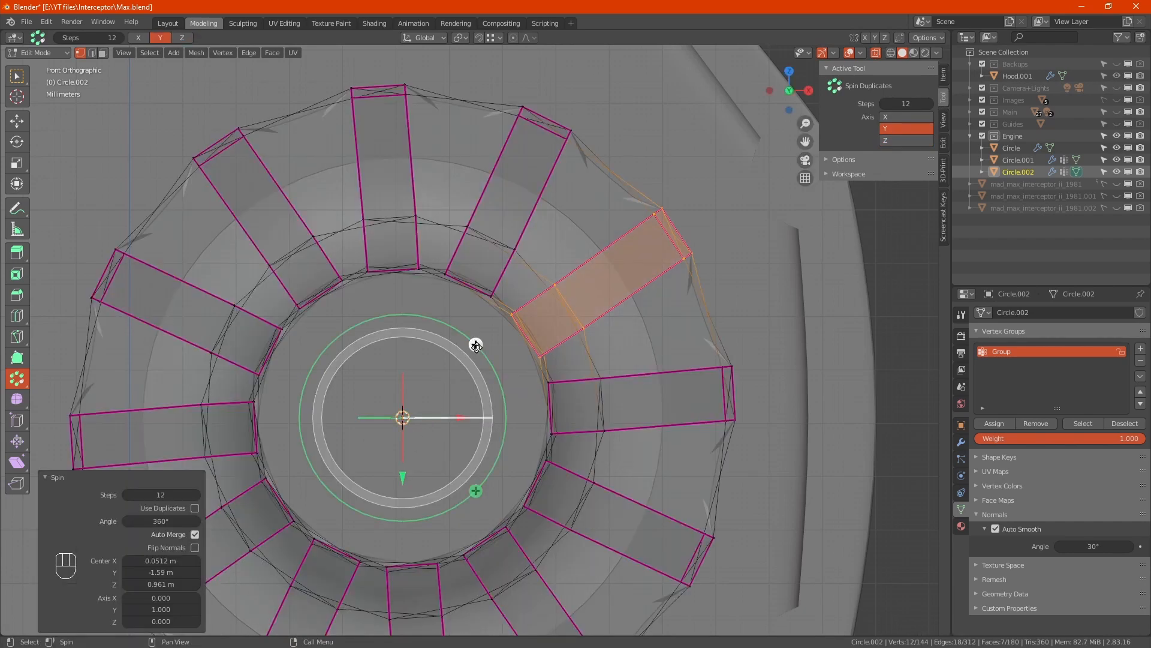
left_click(195, 533)
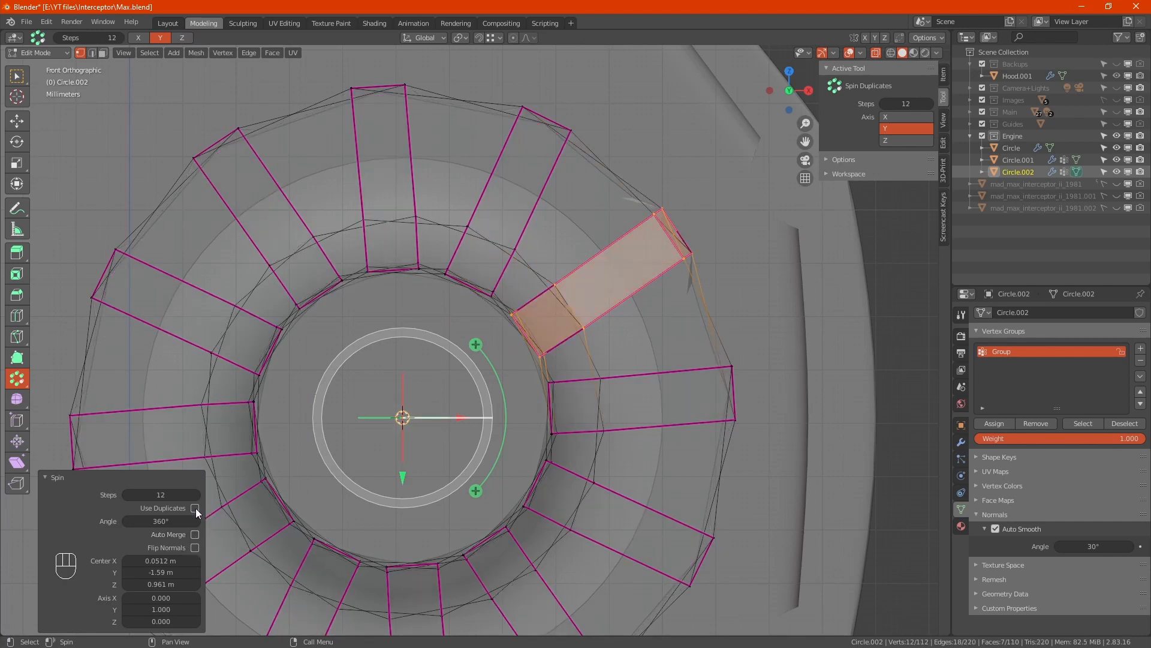
left_click(195, 508)
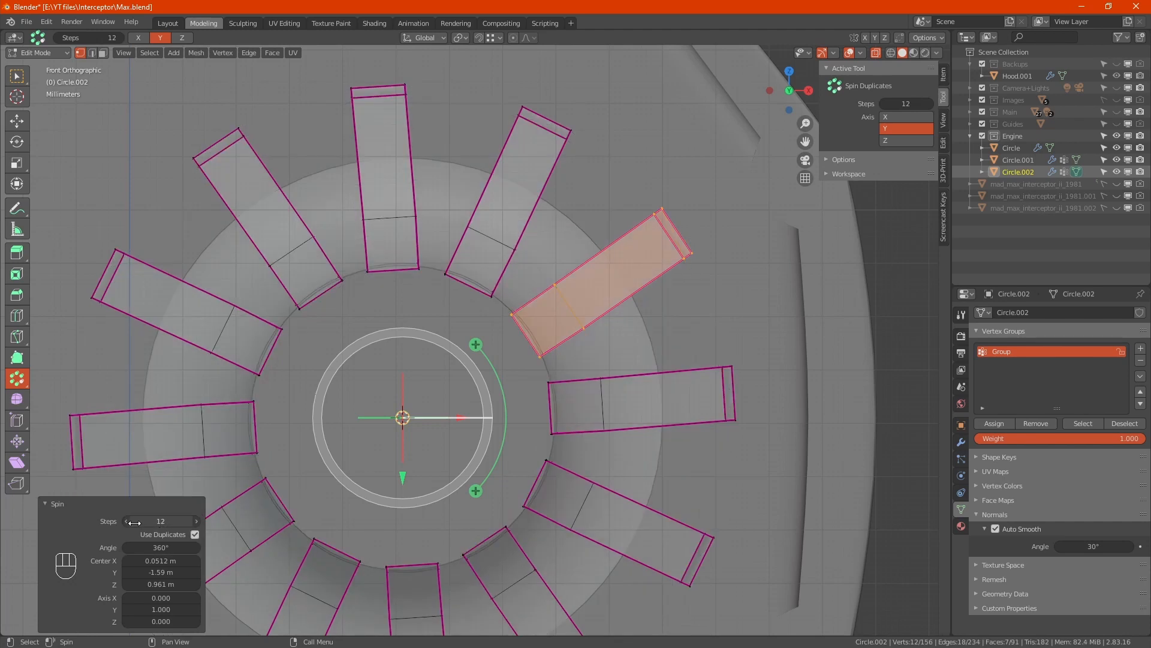
- Check the rib count against the supercharger reference photo and set the rib spin to 8 steps
scroll(493, 372, "down", 3)
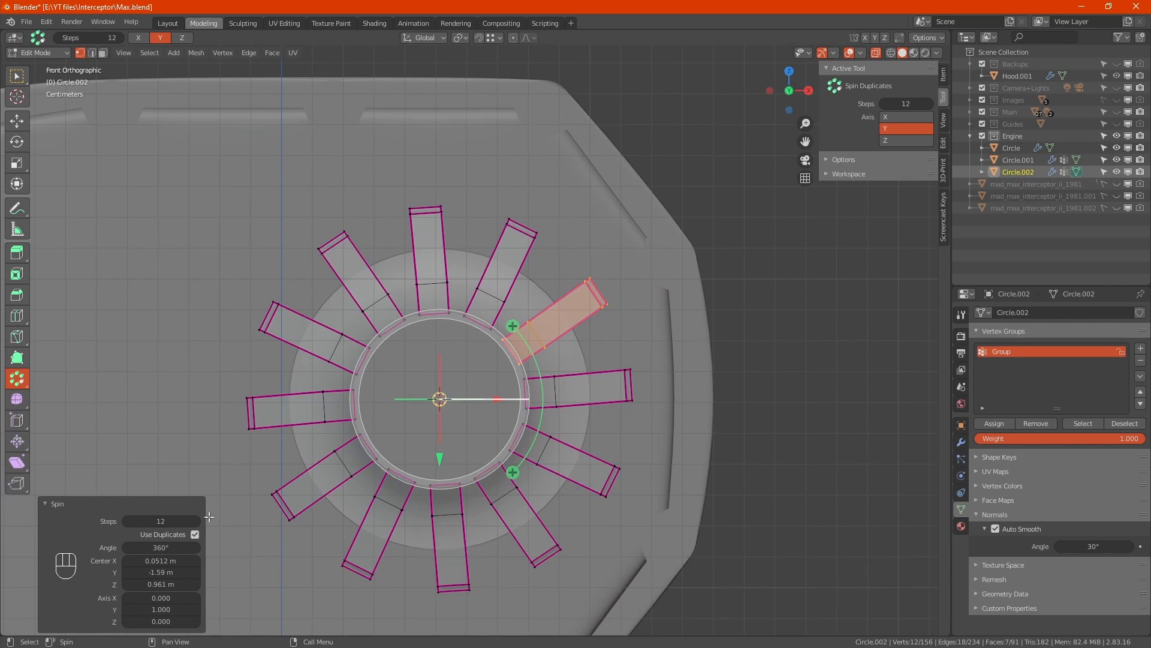
left_click(127, 520)
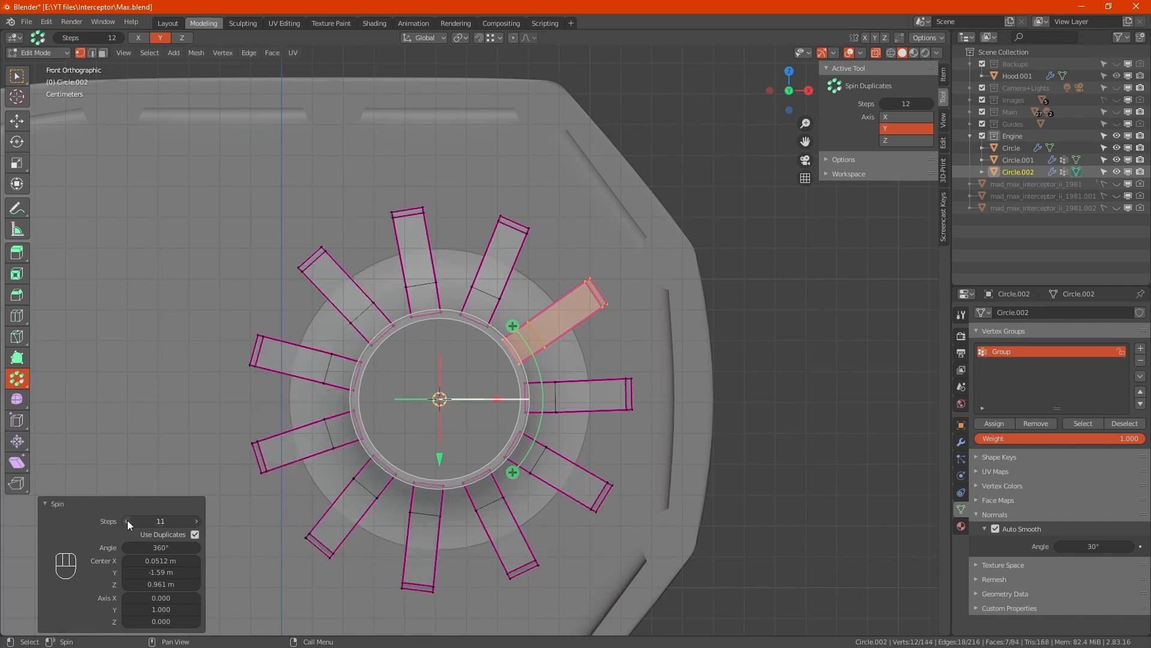
left_click(128, 520)
left_click(127, 519)
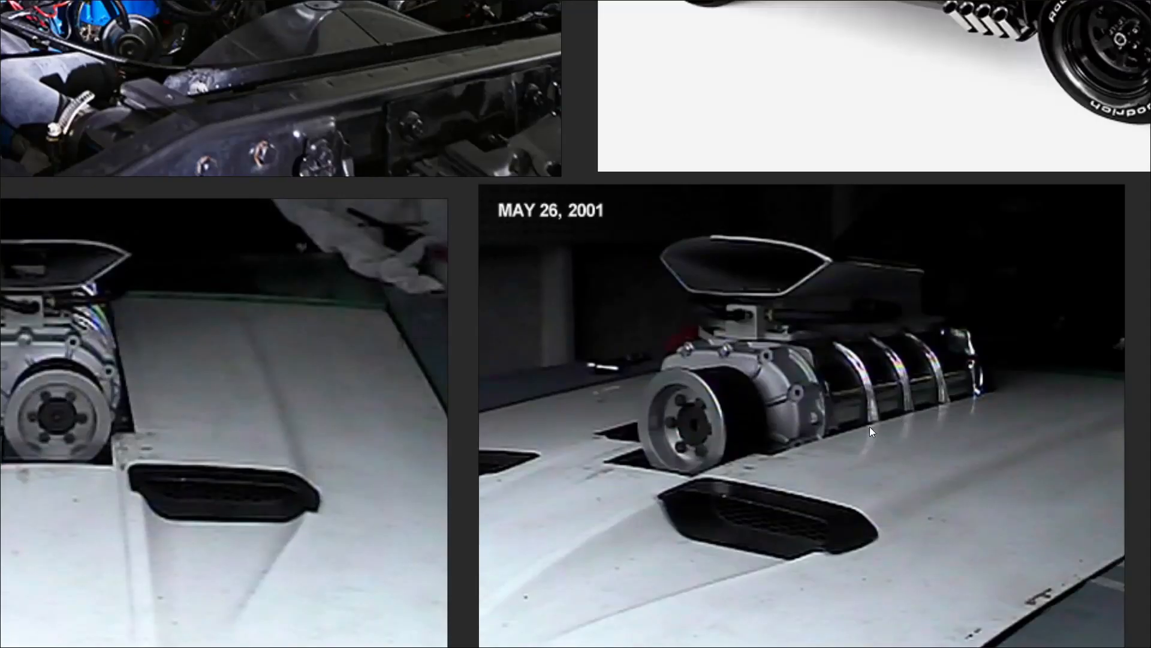
scroll(765, 423, "down", 3)
middle_click_drag(278, 409, 391, 543)
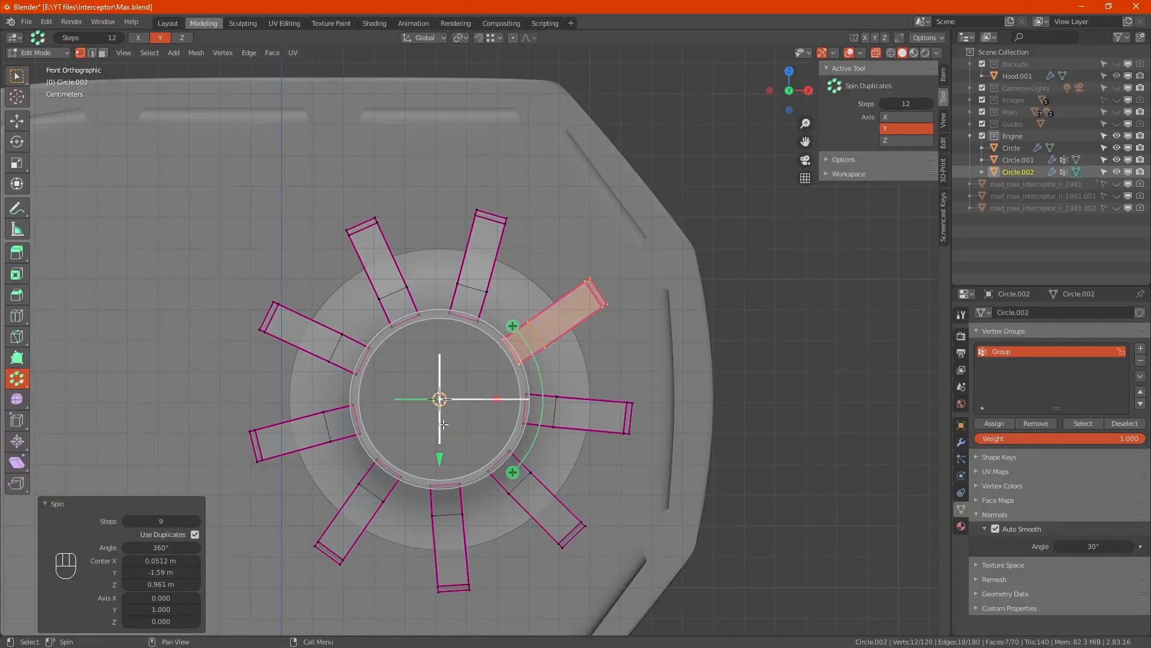
scroll(582, 519, "down", 1)
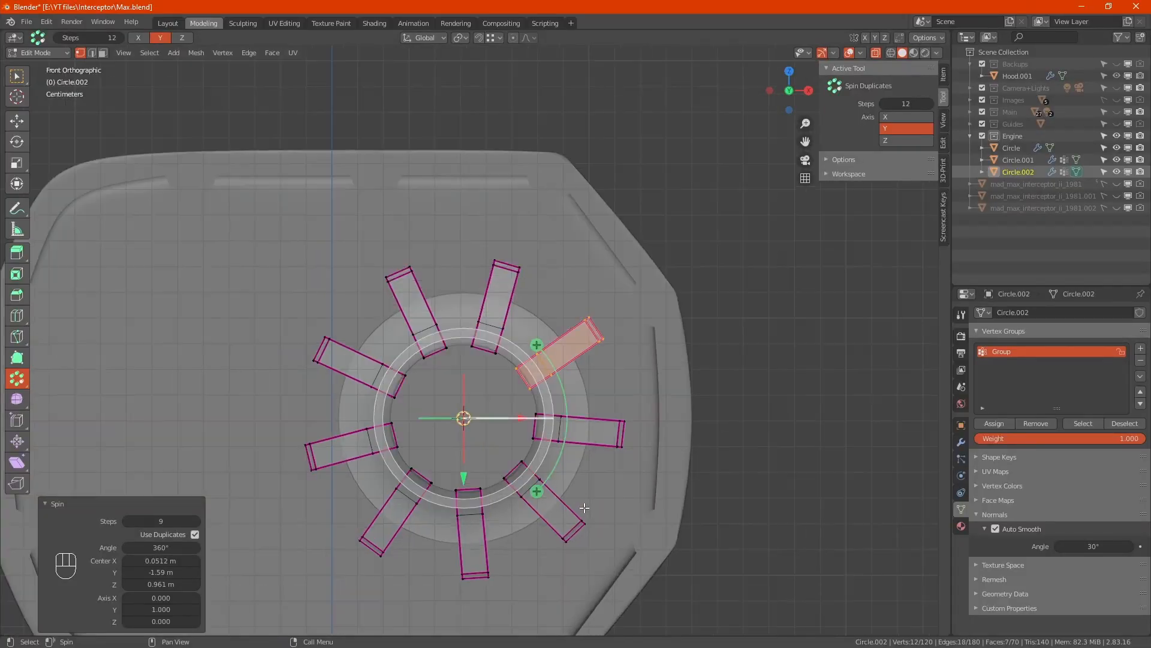
left_click(128, 522)
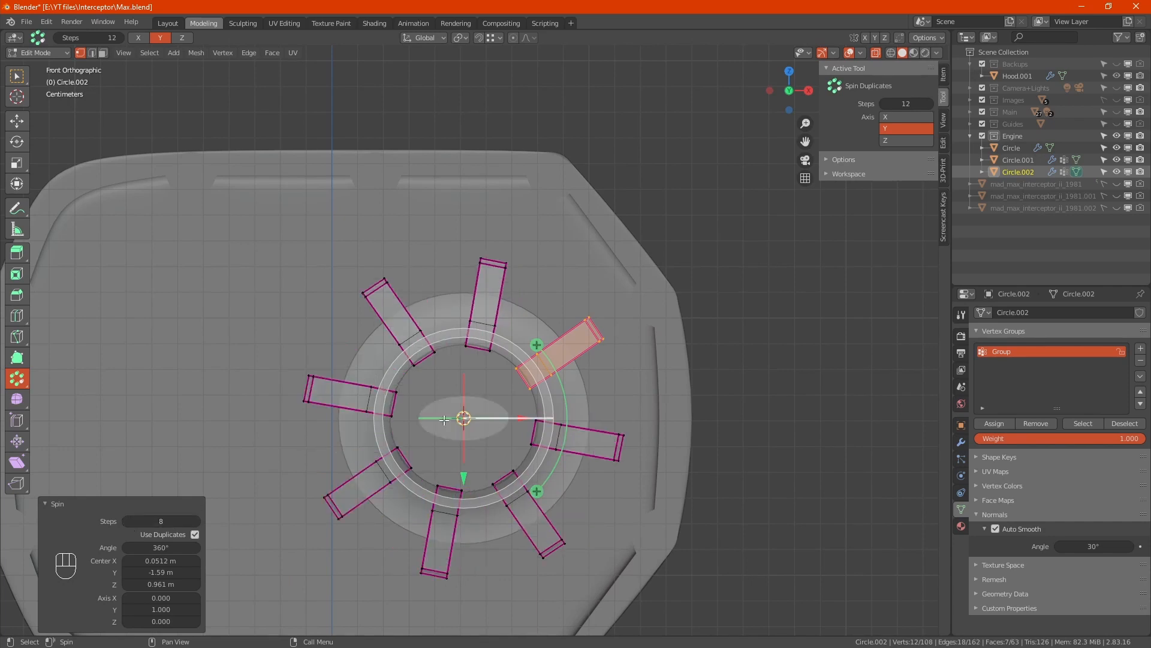
- Turn off X-ray and merge all rib vertices by distance at 0.0001 m, then return to Object Mode
mouse_move(588, 479)
middle_mouse_down("alt")
mouse_move(620, 470)
mouse_move(673, 491)
mouse_move(710, 531)
mouse_move(660, 491)
middle_mouse_up("alt")
scroll(620, 469, "down", 3)
scroll(620, 470, "down", 3)
key("alt+z")
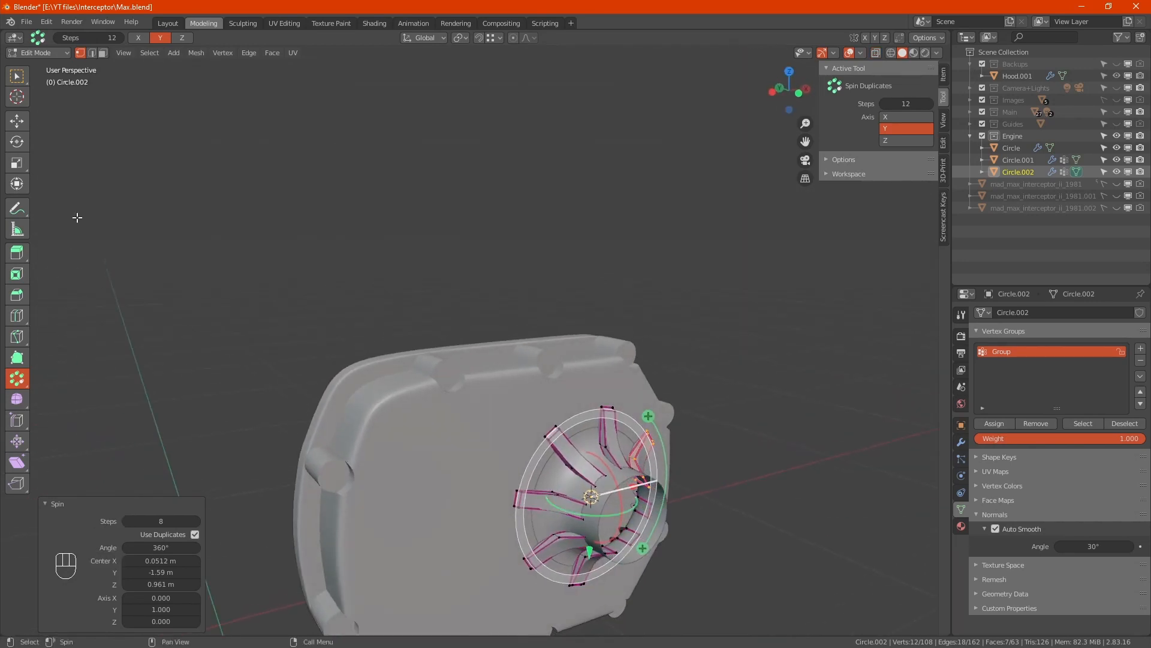
left_click(17, 121)
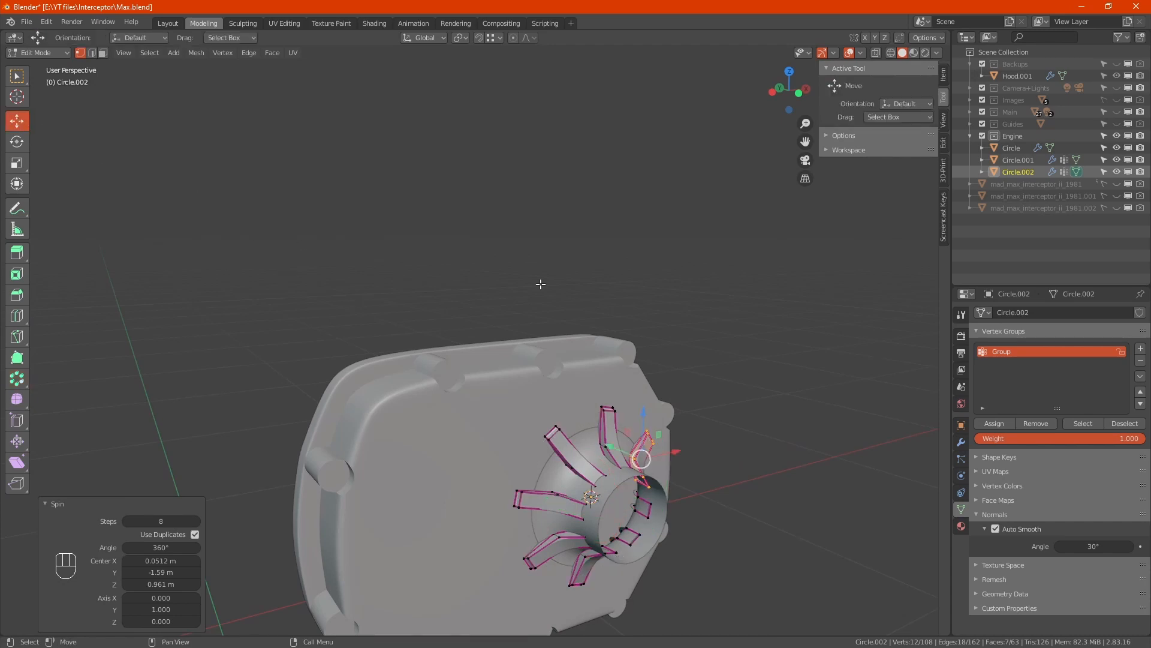
key("a")
key("m")
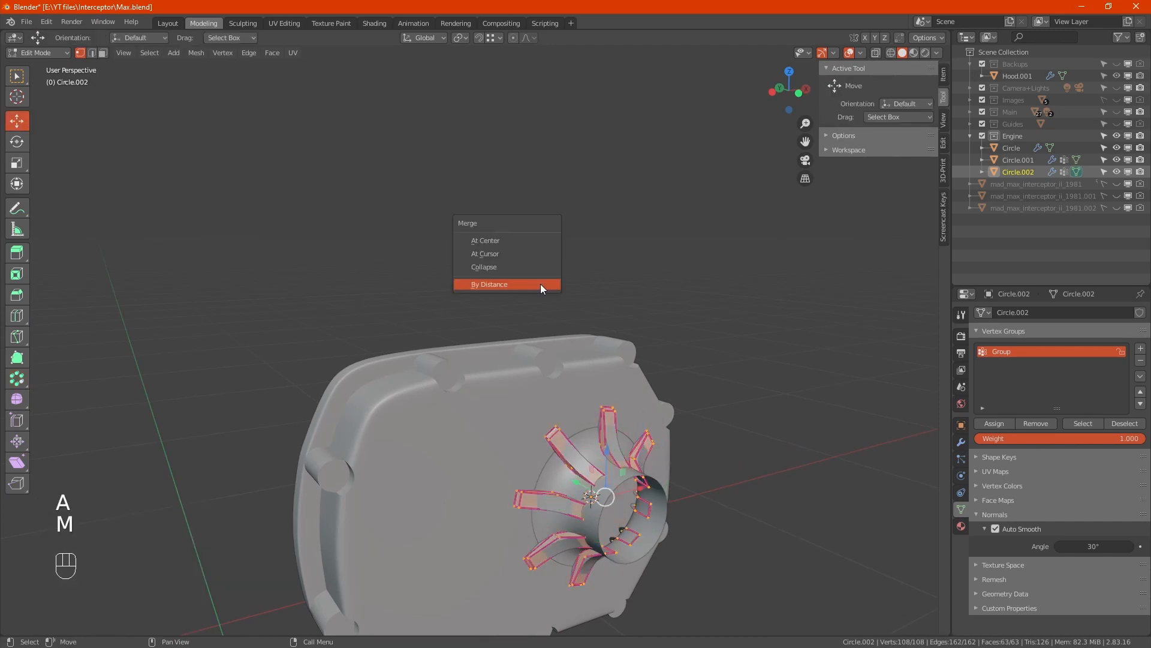
left_click(539, 284)
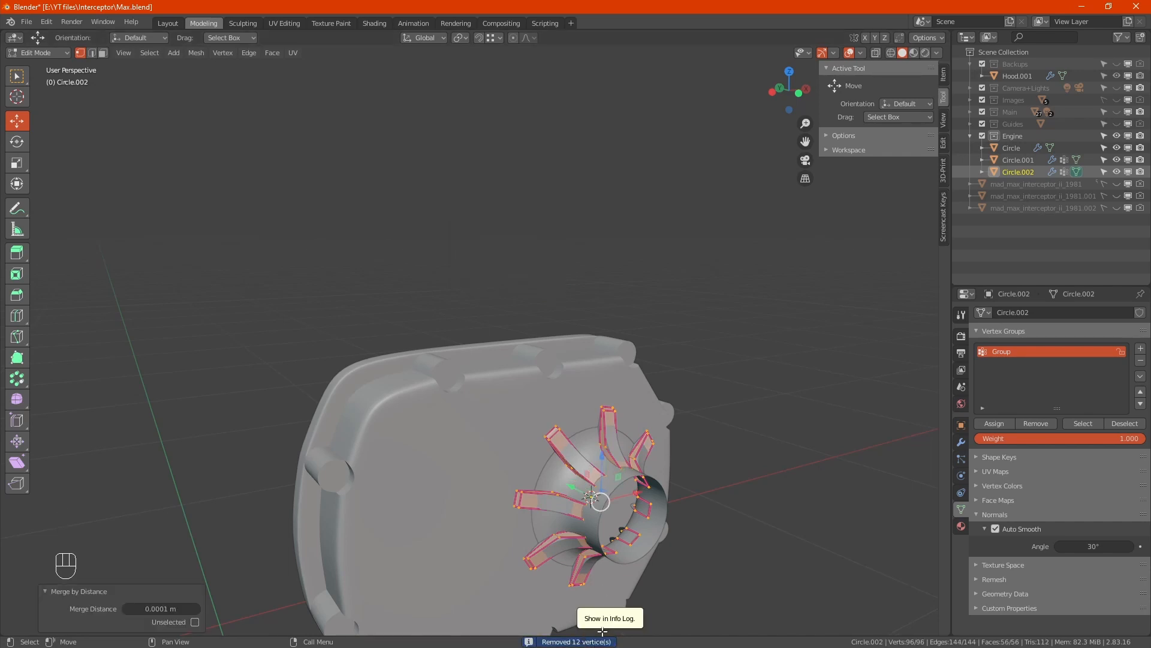
key("Tab")
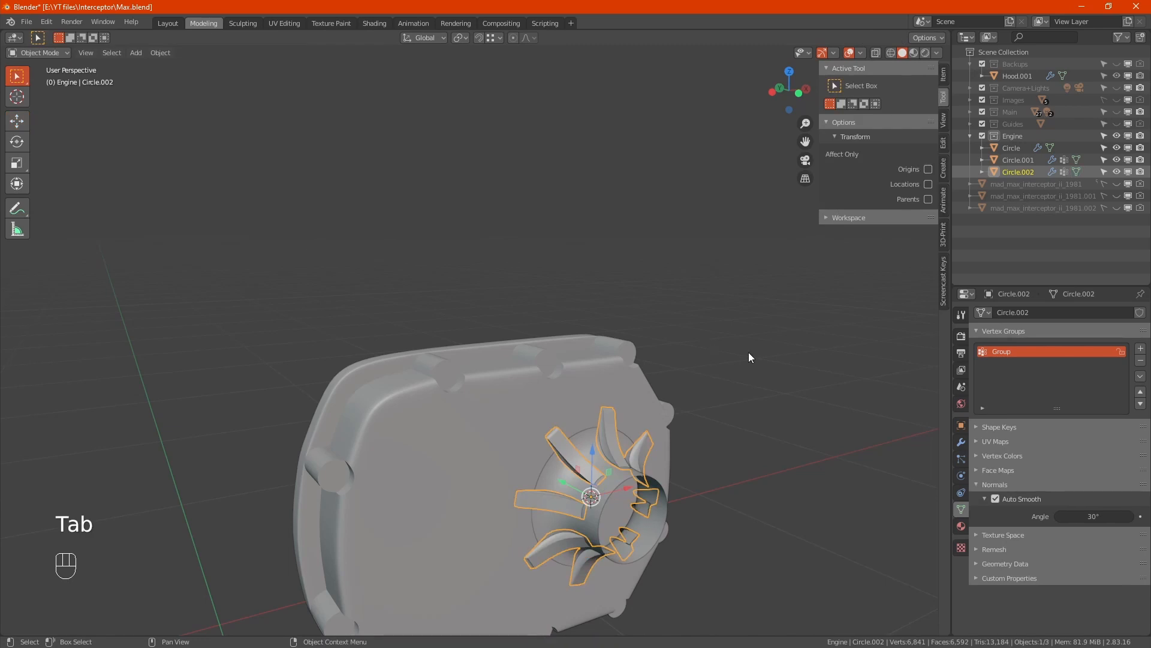
- Move the front edge loop of the round neck about 0.0124 m along Y
left_click(660, 523)
scroll(659, 523, "up", 2)
key("Tab")
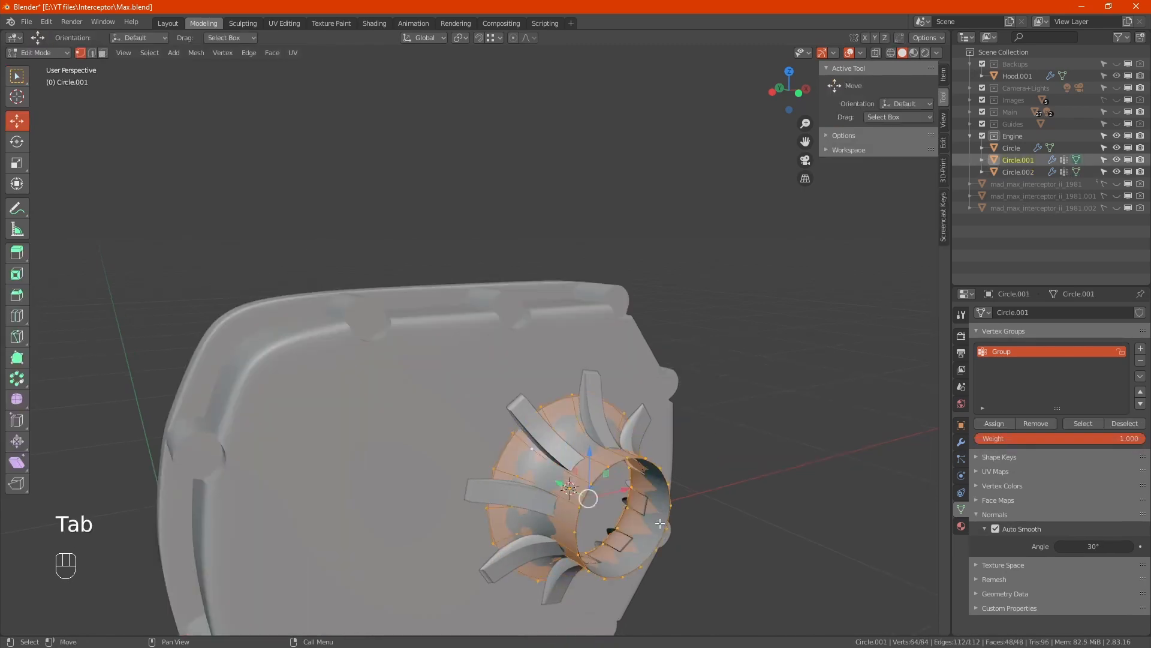
left_click(670, 501, "alt")
middle_click_drag(670, 501, 600, 515)
left_click_drag(601, 514, 571, 510)
middle_click_drag(655, 532, 660, 526)
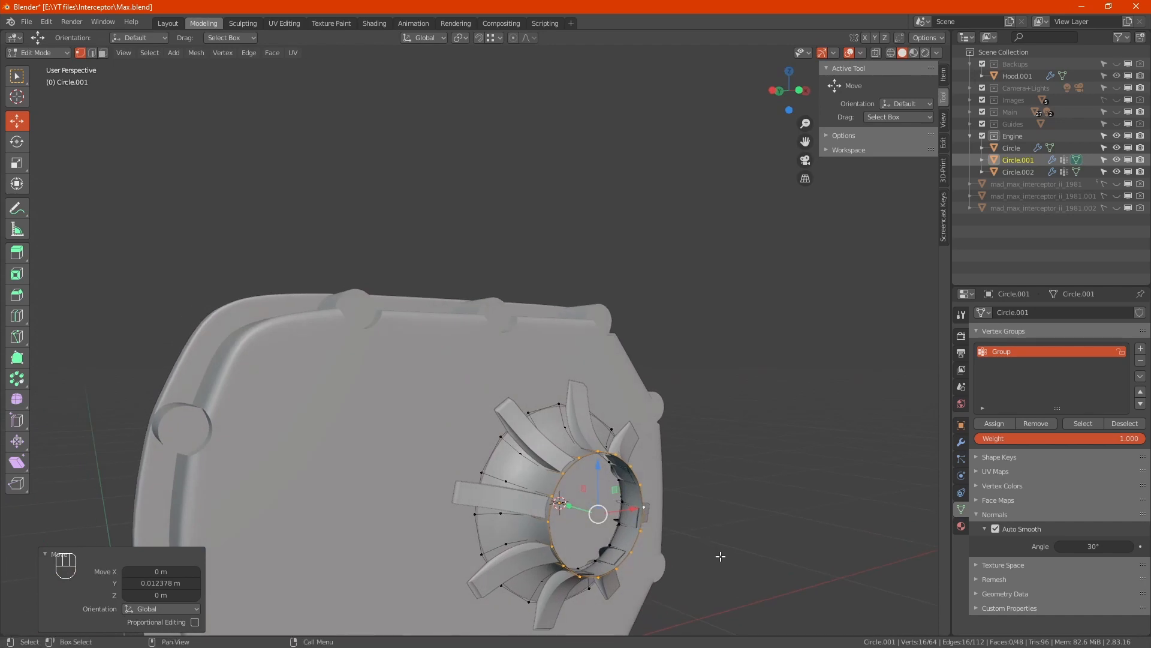
- Extrude the neck's front edge loop inward, scaling it to 0.836
key("e")
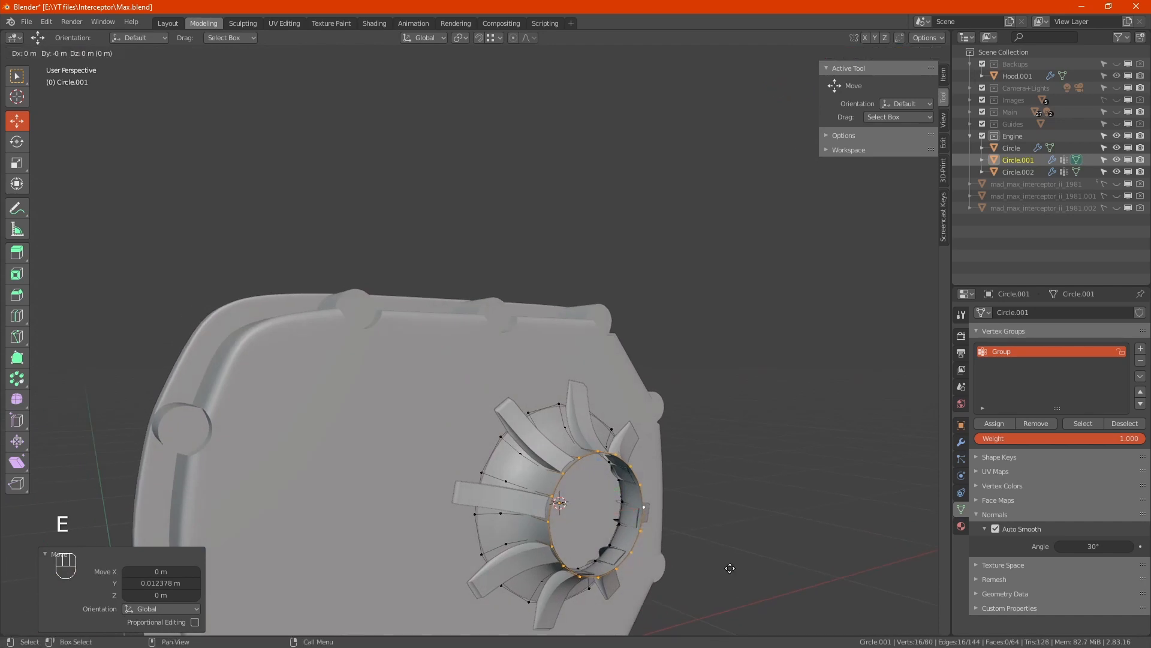
key("s")
left_click(708, 561)
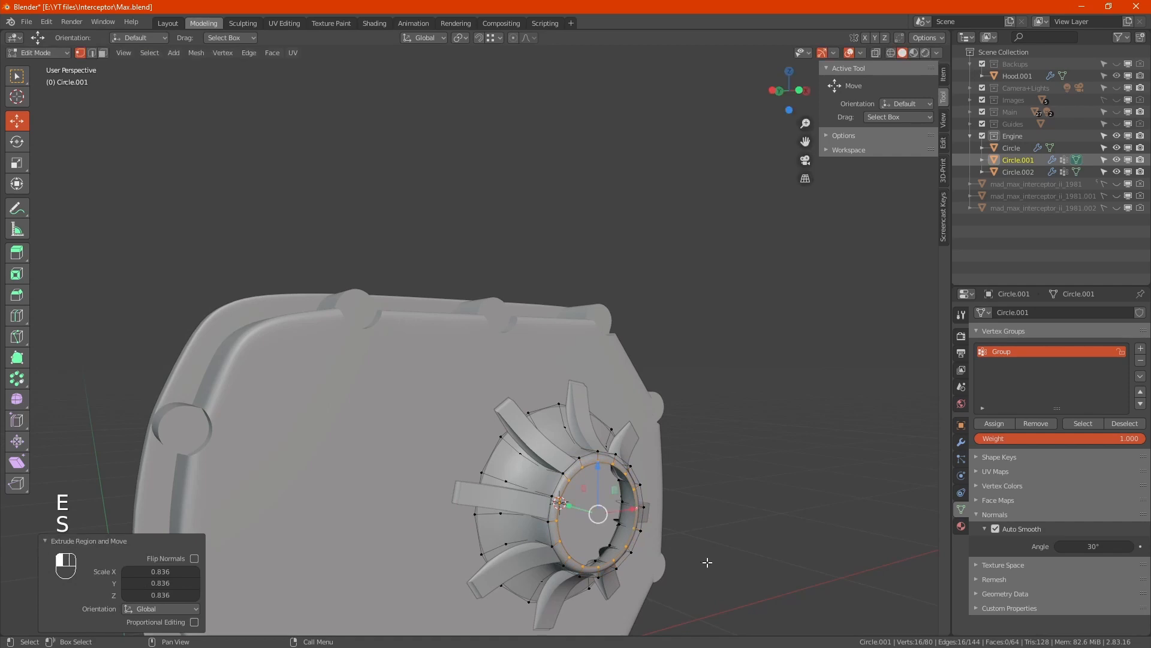
- Scale the extruded inner loop of the neck to 0.526 and fill it with a face
key("alt")
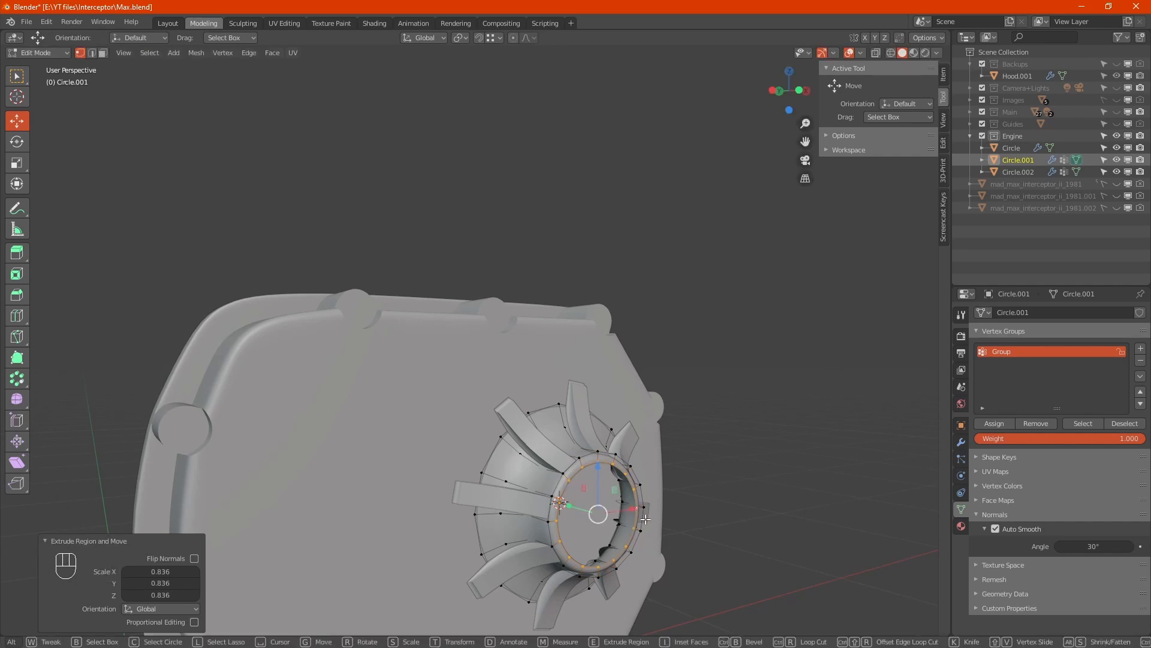
key("e")
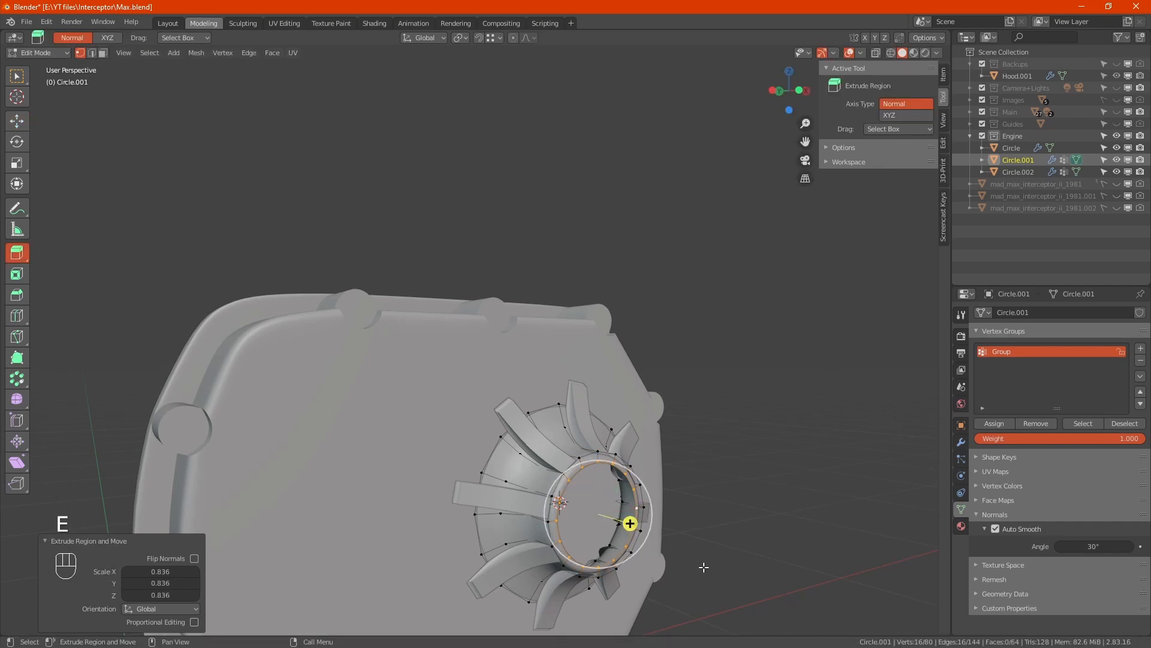
key("s")
left_click(650, 546)
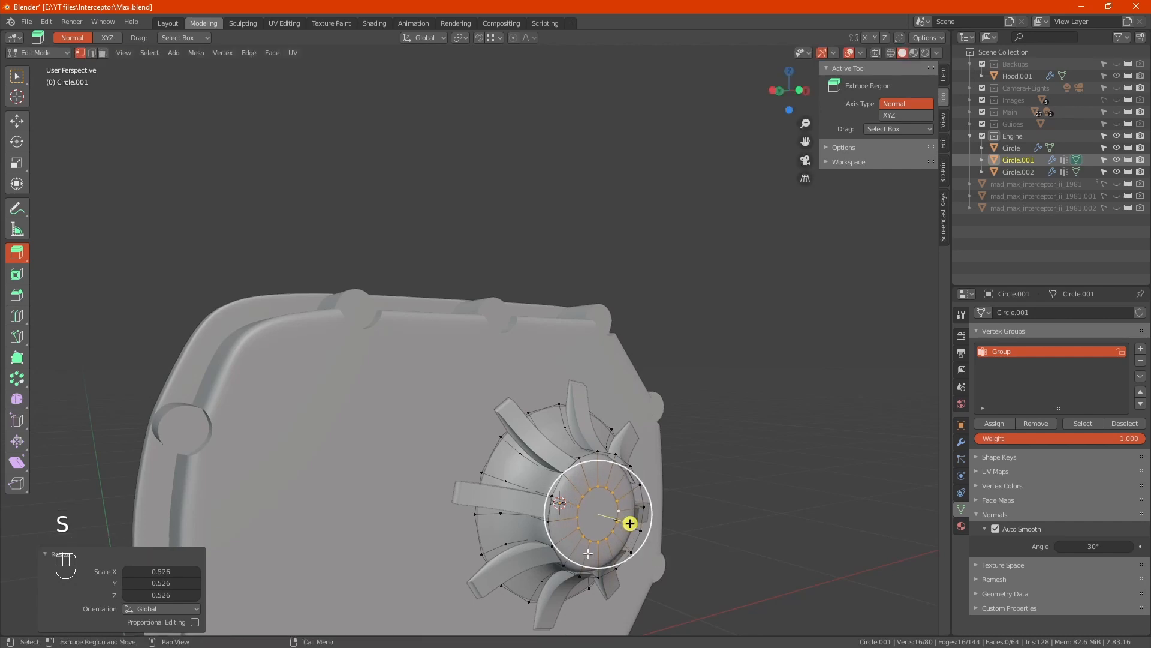
left_click(17, 121)
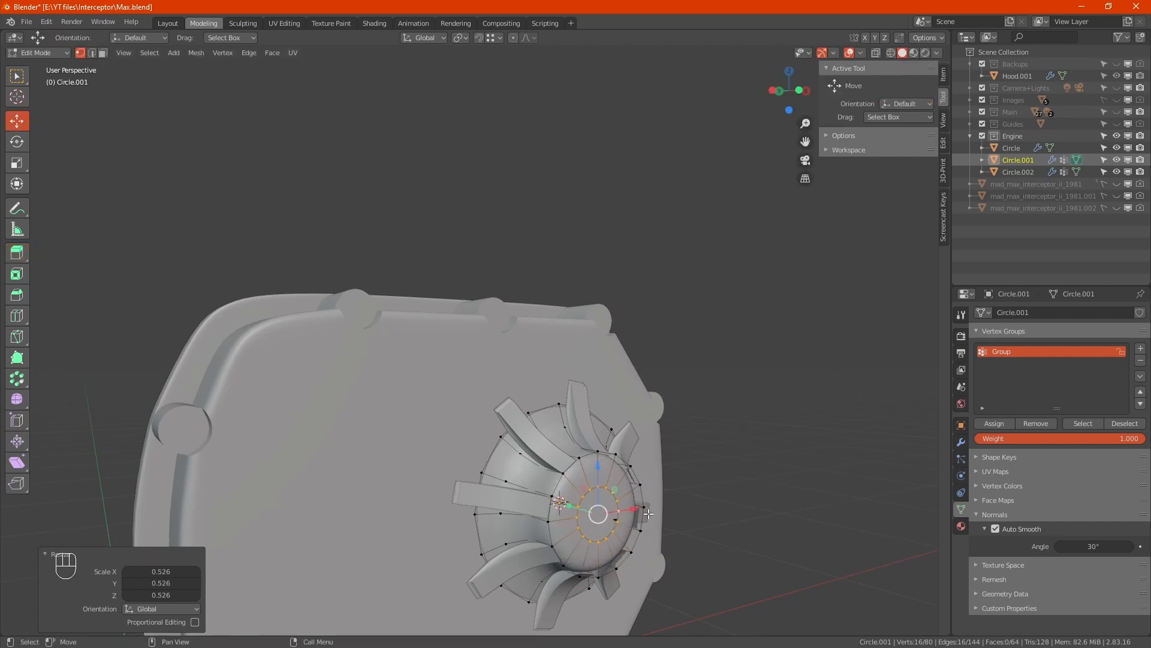
key("f")
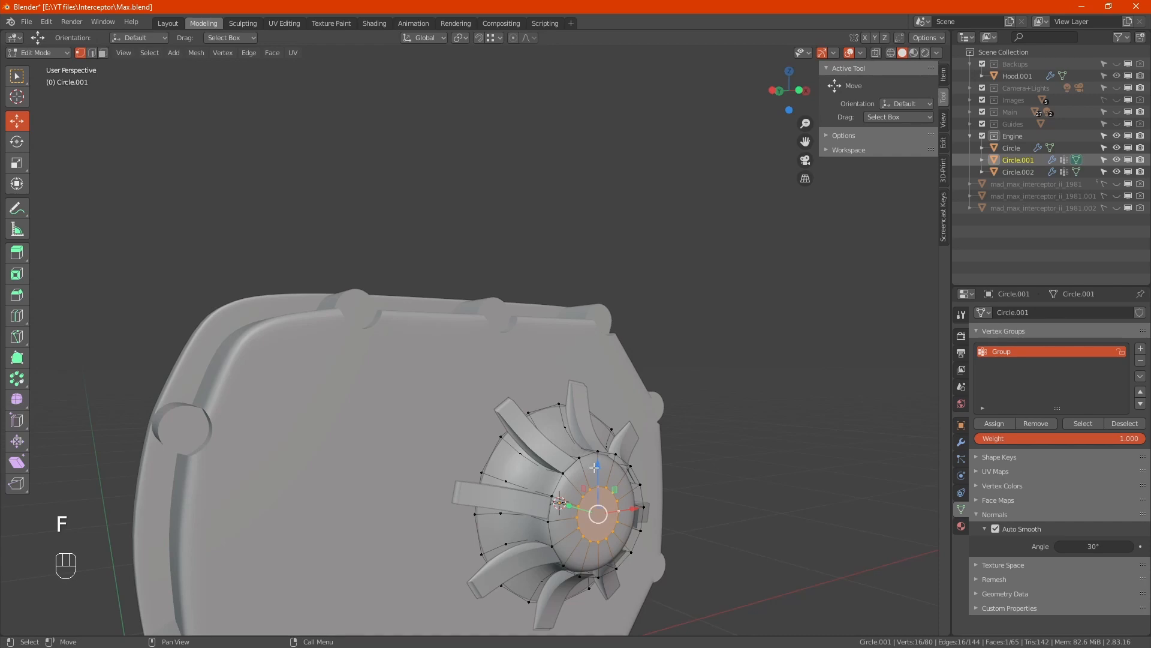
- Set the mean crease of the outer edge loop around the neck's capped front and return to Object Mode
mouse_move(594, 467)
middle_mouse_down("alt")
mouse_move(623, 464)
mouse_move(595, 456)
middle_mouse_up("alt")
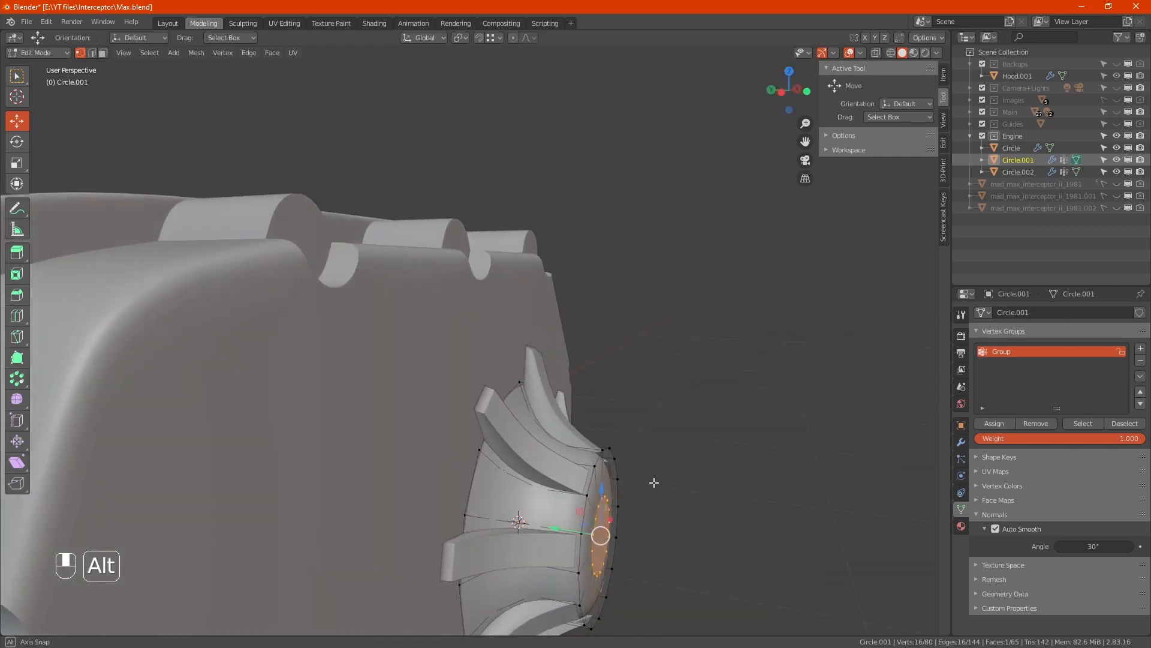
left_click(596, 460, "alt")
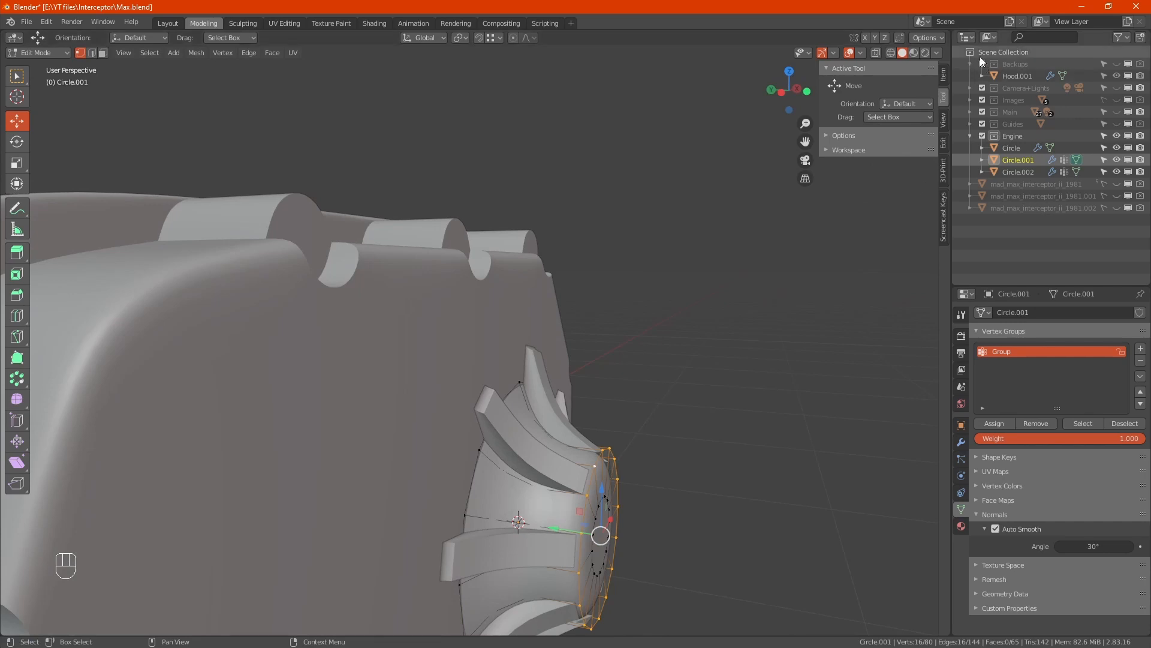
left_click(944, 73)
left_click(896, 201)
type("0.0")
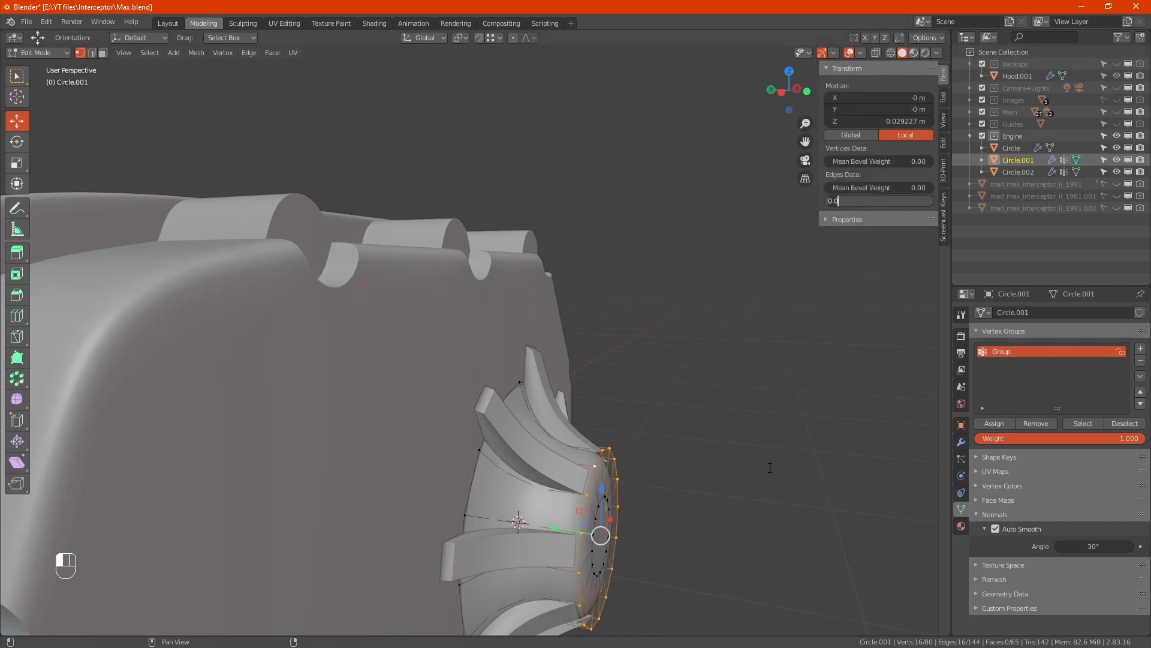
key("Return")
key("Tab")
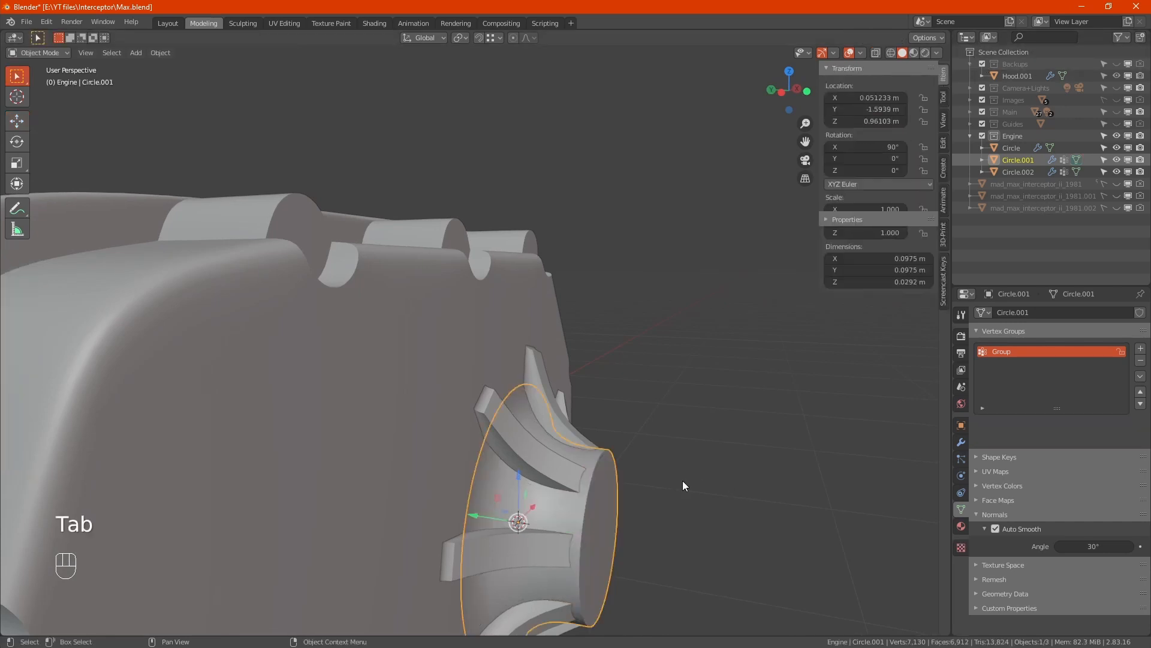
- Examine the whole cover with its ribbed neck in Material Preview shading with the overlays hidden
left_click(913, 52)
mouse_move(694, 501)
left_mouse_down("alt")
mouse_move(450, 516)
mouse_move(557, 506)
mouse_move(624, 557)
mouse_move(566, 432)
mouse_move(660, 380)
mouse_move(748, 380)
mouse_move(758, 398)
mouse_move(631, 409)
left_mouse_up("alt")
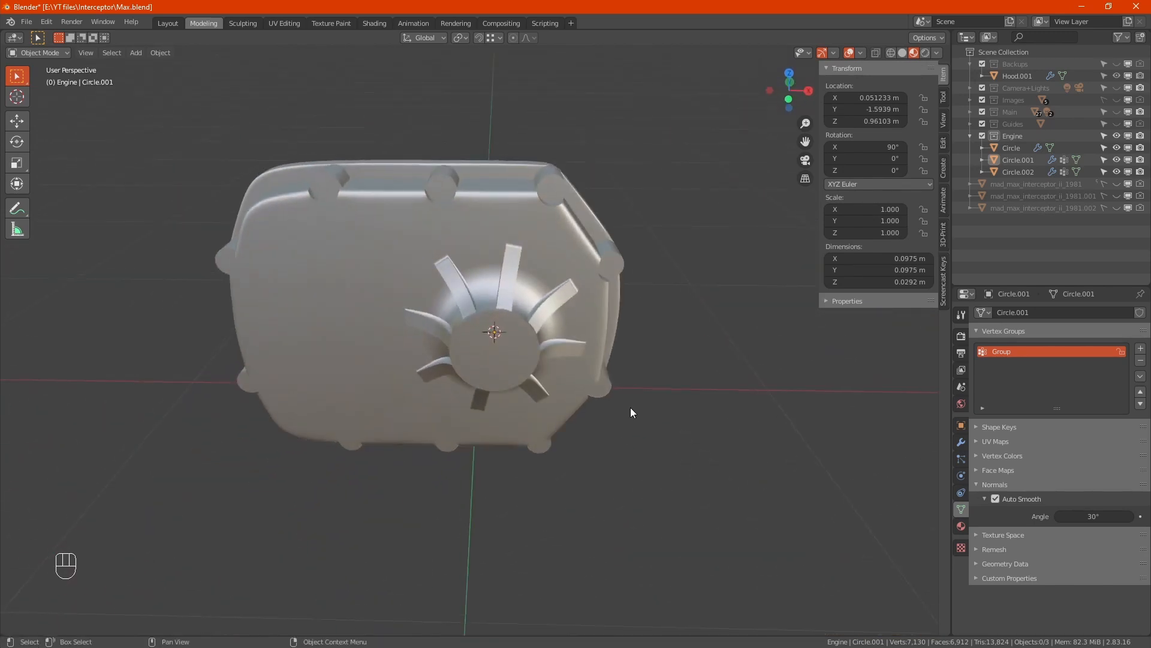
left_click(849, 52)
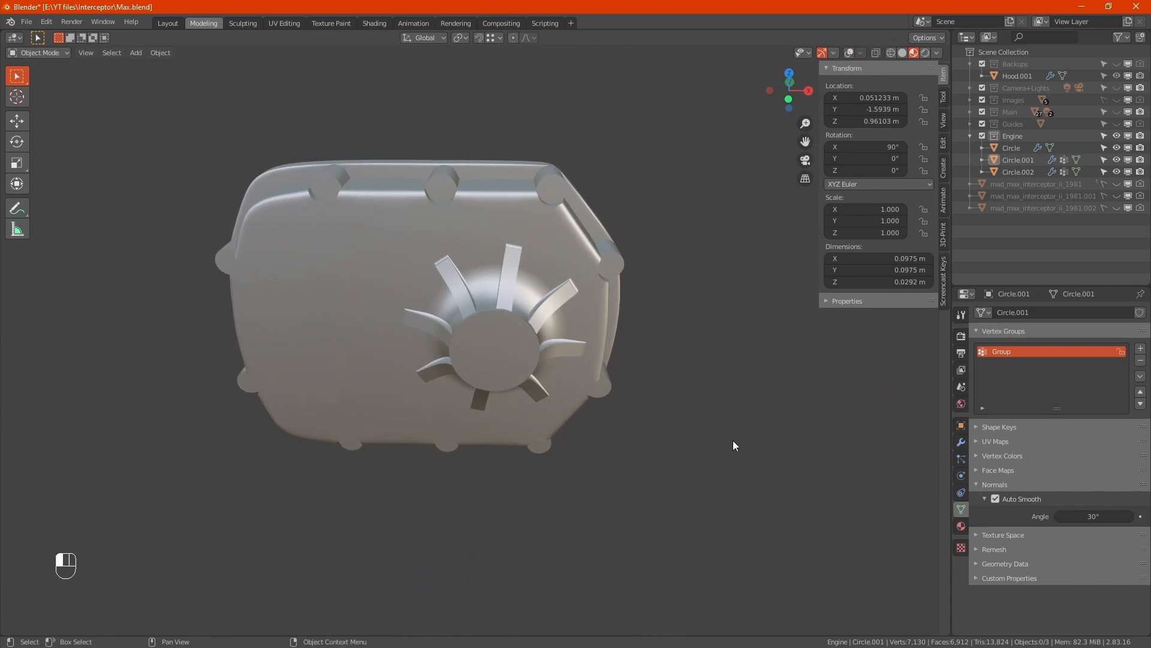
- Turn on the viewport display of the round neck's Shrinkwrap modifier, toggling it to compare how the neck meets the cover
left_click_drag(733, 441, 556, 398, "alt")
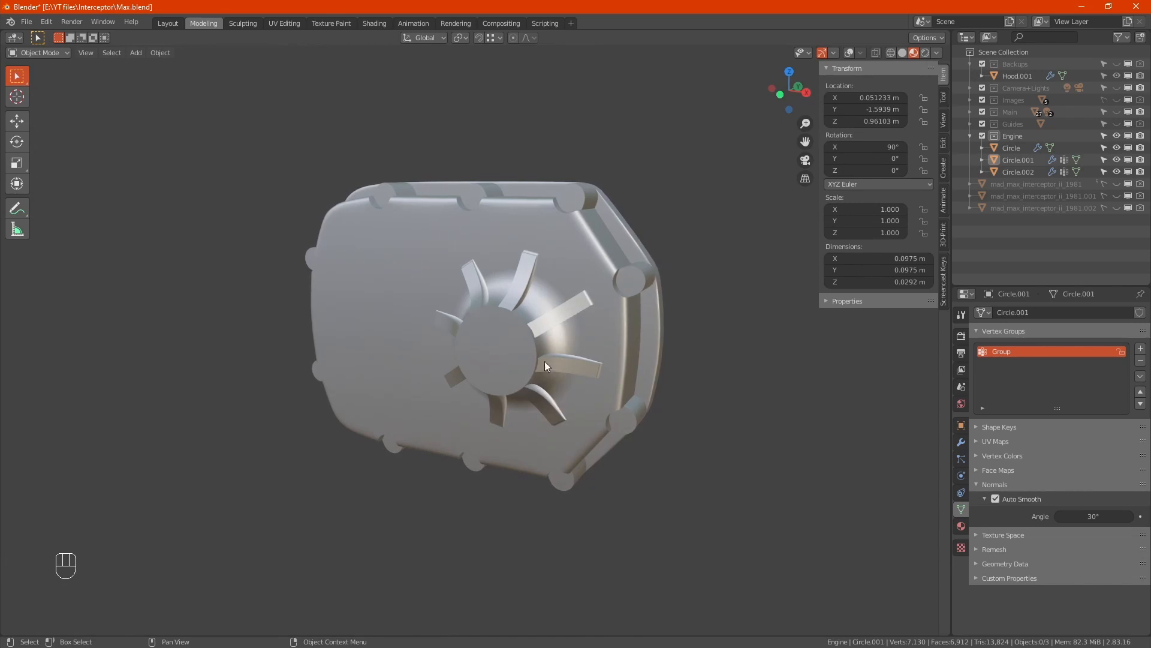
middle_click_drag(545, 361, 567, 379)
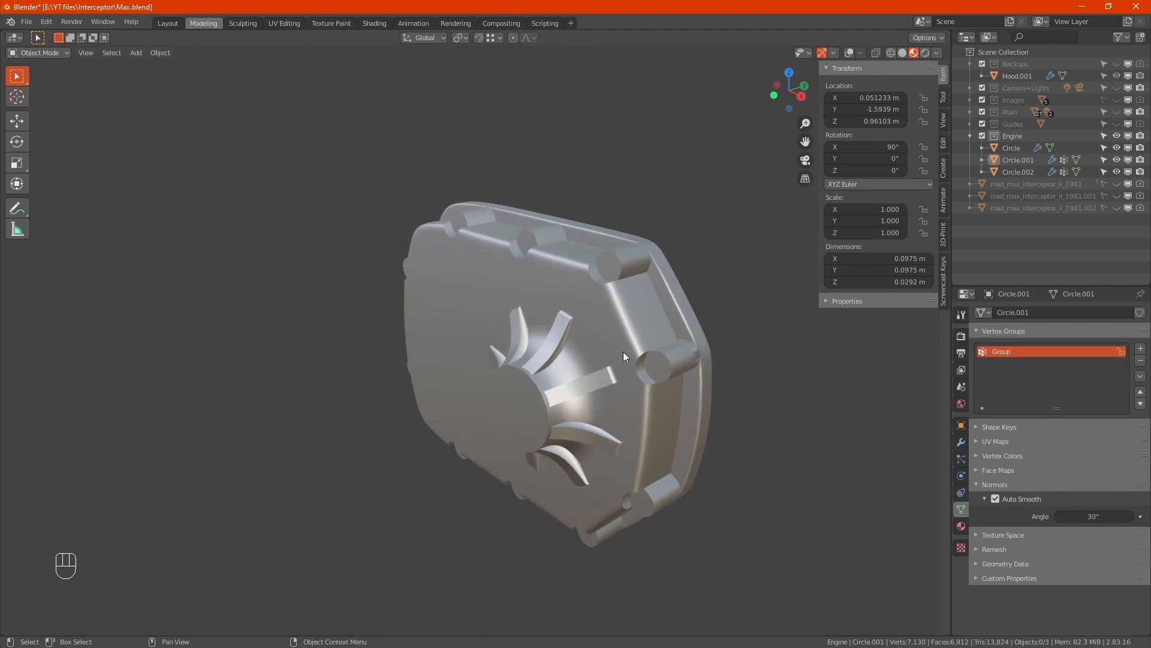
left_click(962, 442)
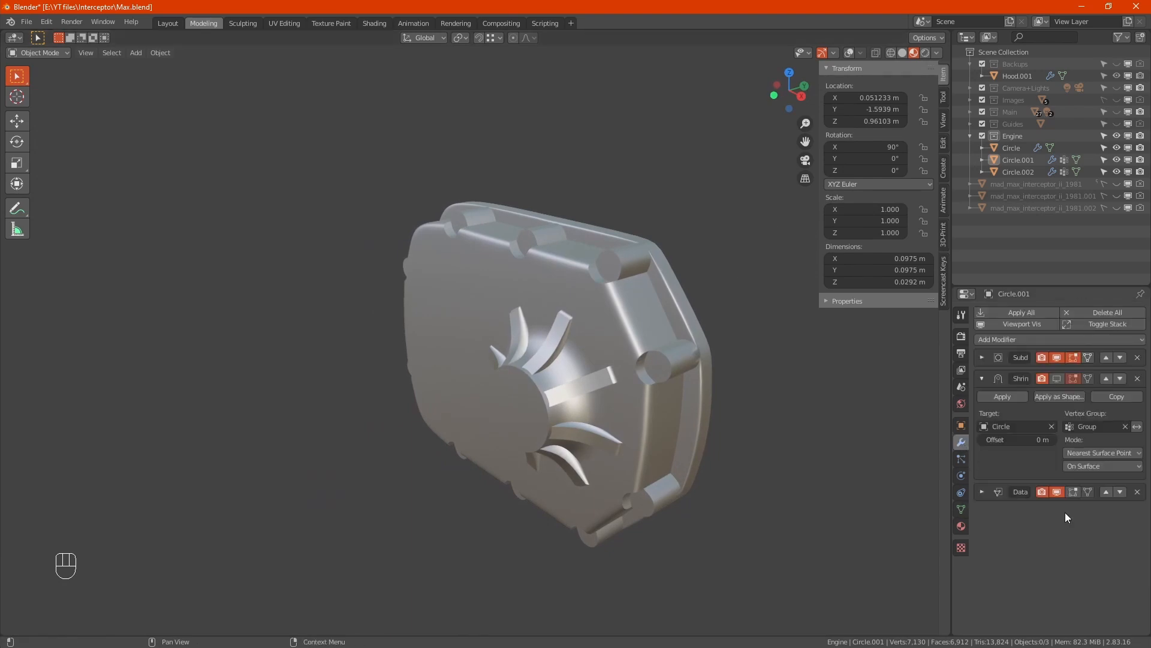
left_click(1058, 380)
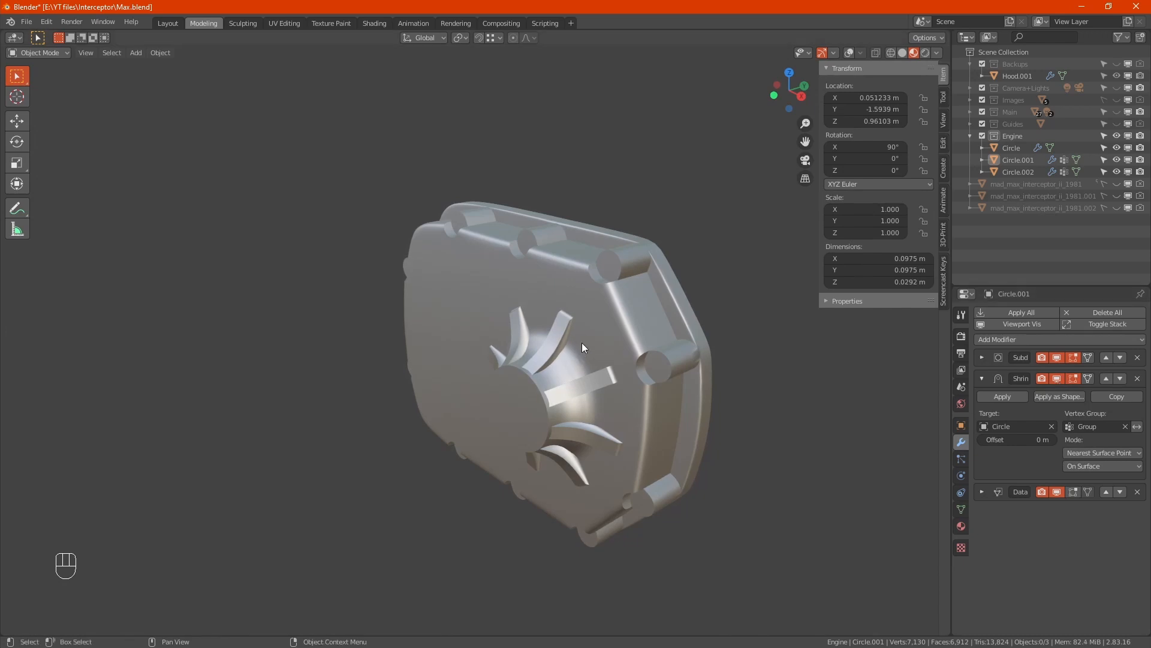
left_click(1054, 381)
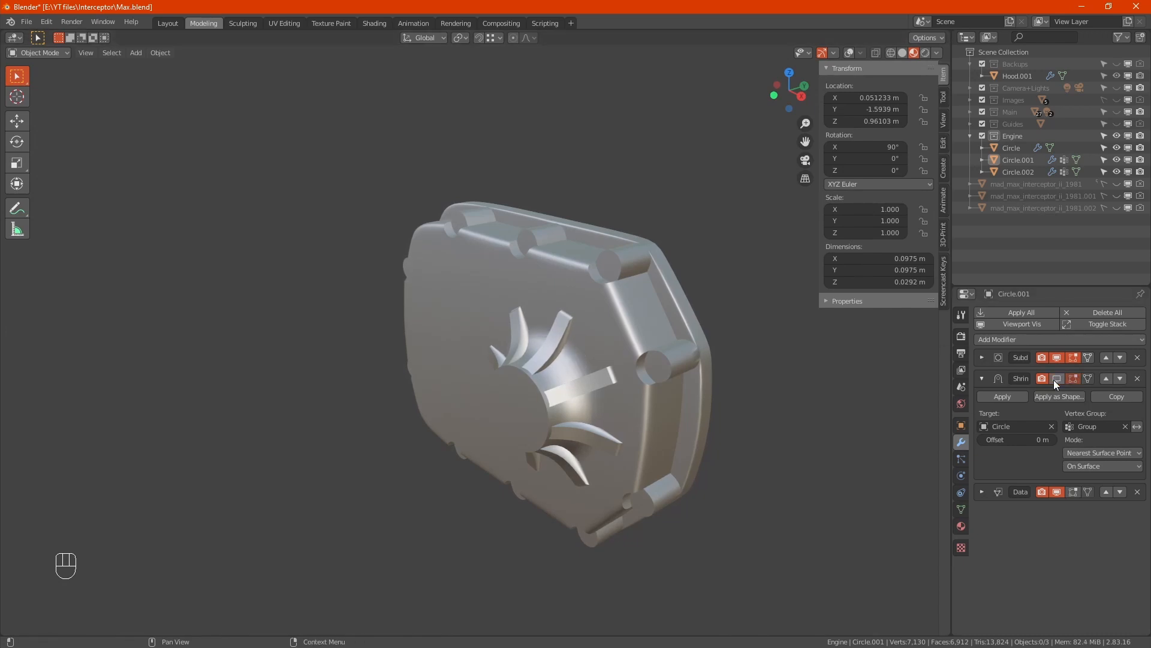
left_click(1054, 381)
left_click(1054, 381)
left_click(1055, 380)
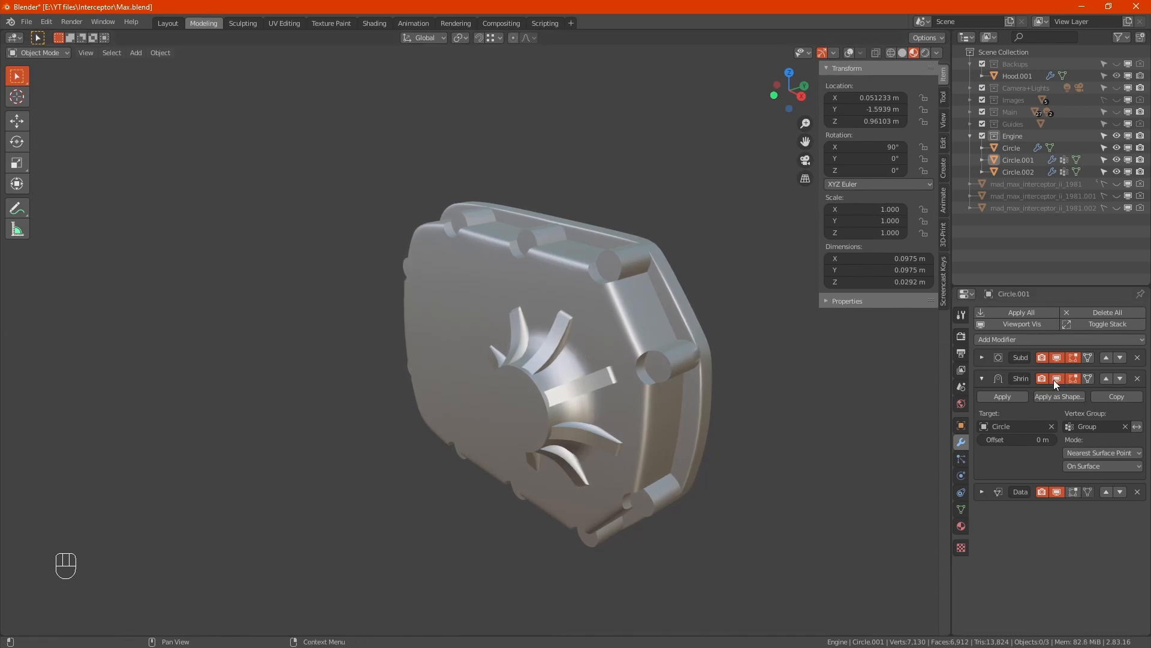
- Compare the ribs with their Shrinkwrap modifier's viewport display off and on, and collapse the neck's Shrinkwrap settings
left_click(581, 380)
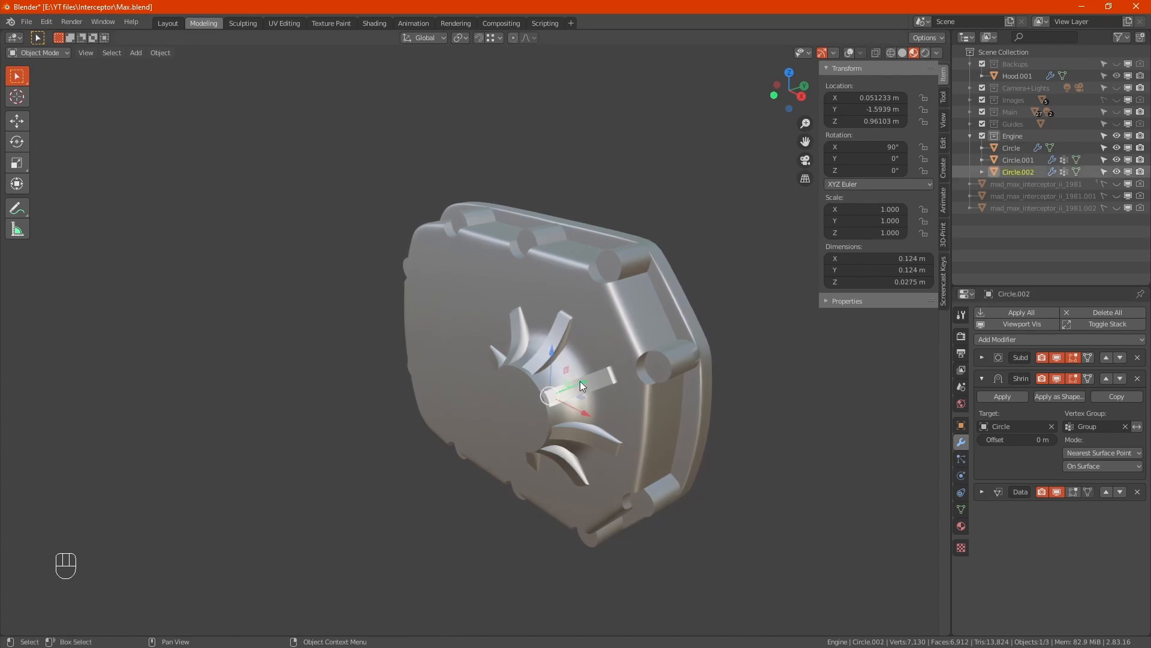
left_click(1058, 378)
left_click(1058, 378)
left_click(572, 362)
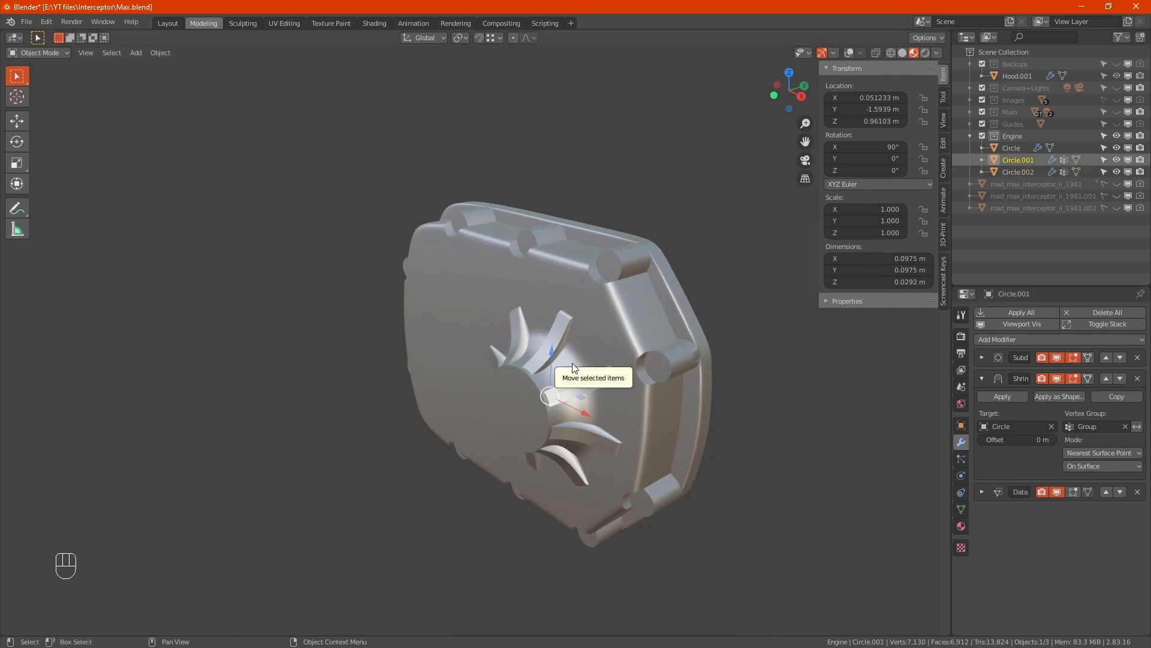
left_click(982, 378)
middle_click_drag(702, 410, 731, 419)
left_click(731, 419)
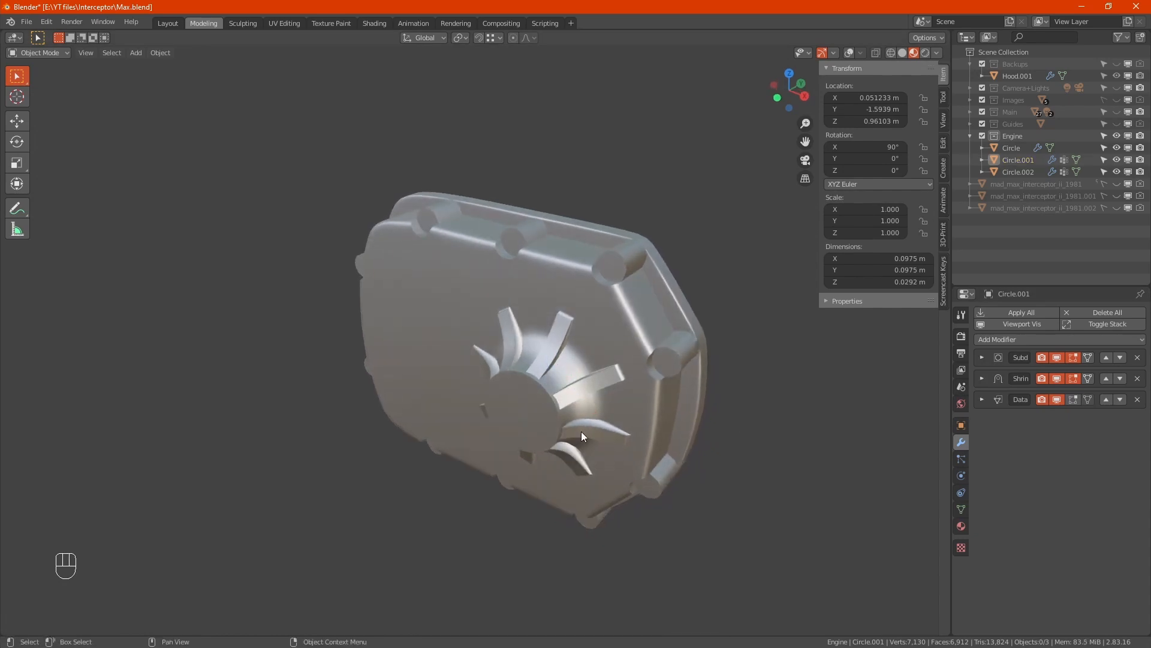
- Show the overlays and, in the ribs' Edit Mode, select all the front-end vertices through X-ray in the right orthographic view
middle_click_drag(581, 430, 520, 417, "alt")
left_click(558, 386)
key("Tab")
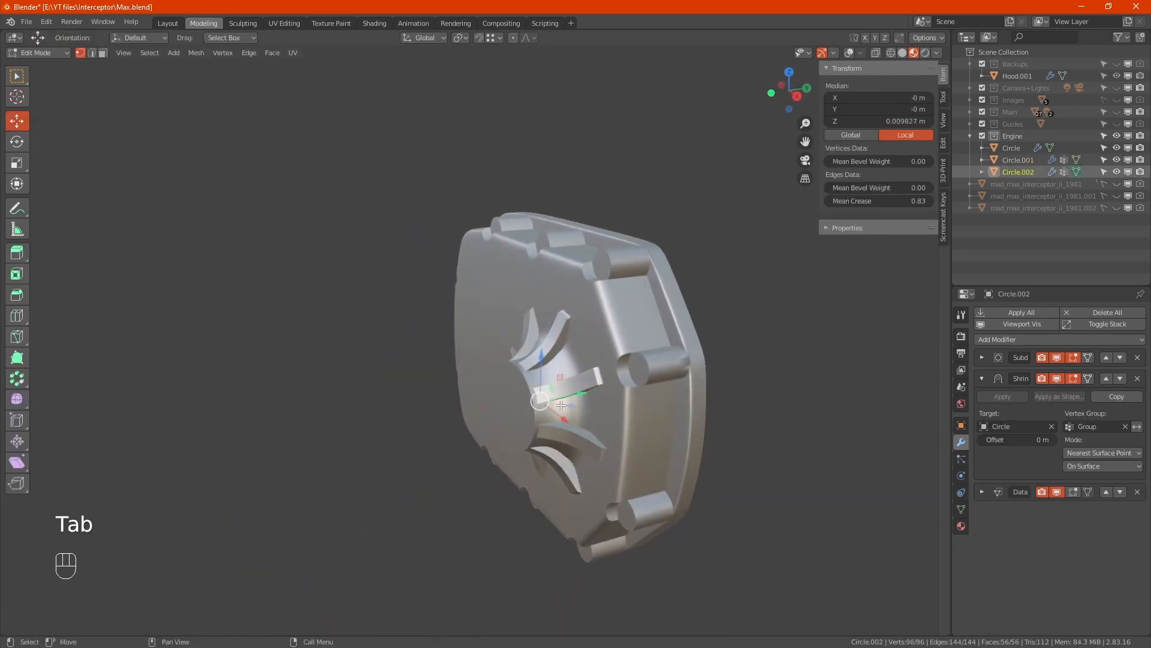
key("Tab")
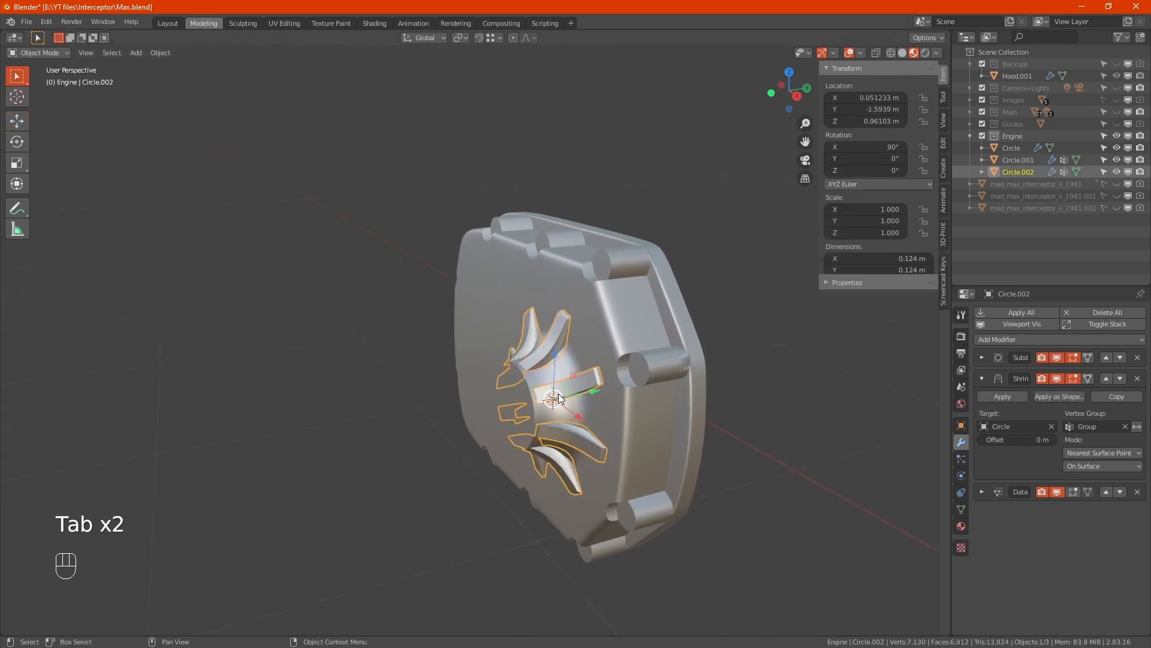
key("Tab")
key("alt+z")
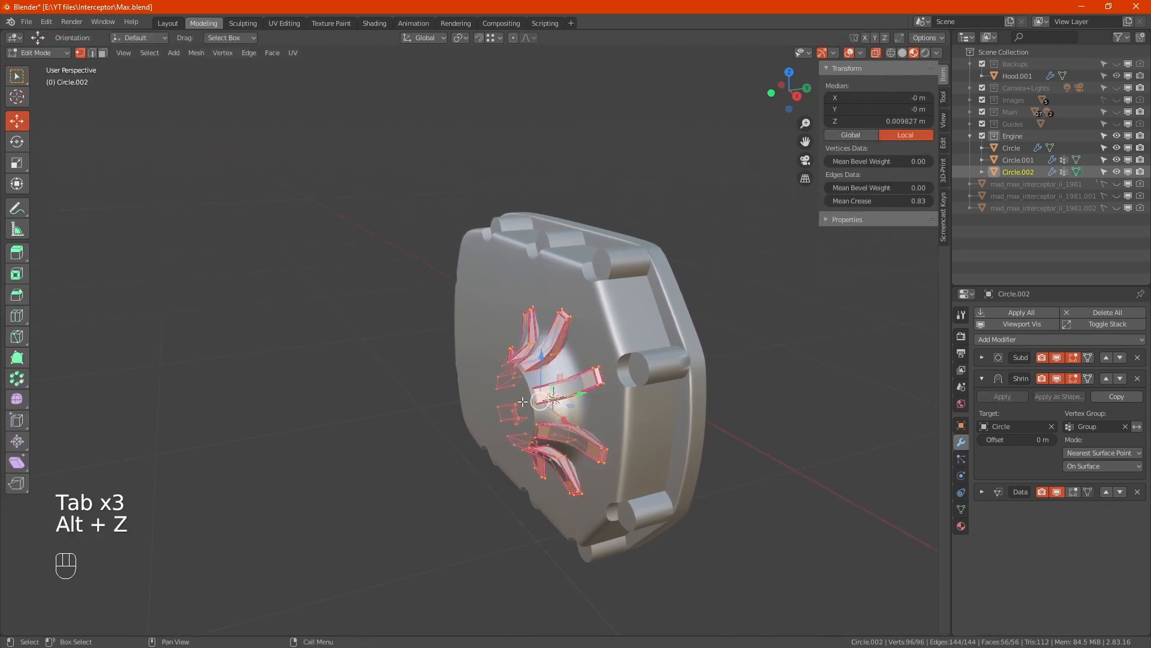
key("KP_3")
scroll(480, 359, "up", 2)
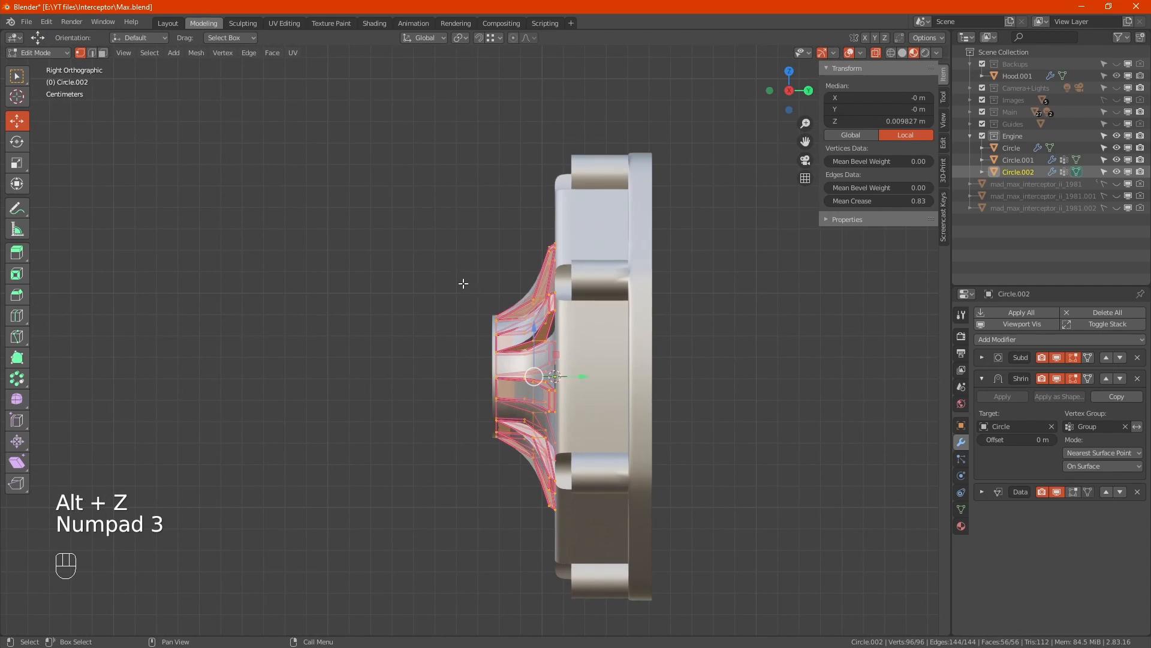
left_click_drag(460, 265, 513, 480)
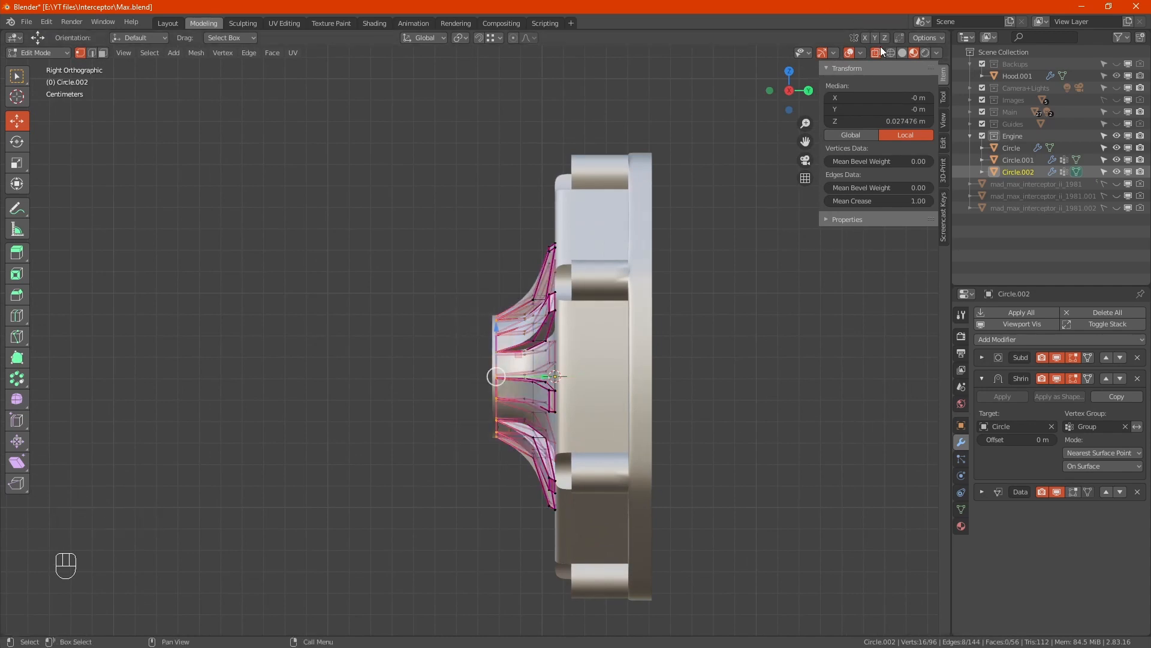
- In Solid shading without X-ray, move the ribs' front ends back about 0.0084 m along Y and return to Object Mode
left_click(903, 53)
key("alt+z")
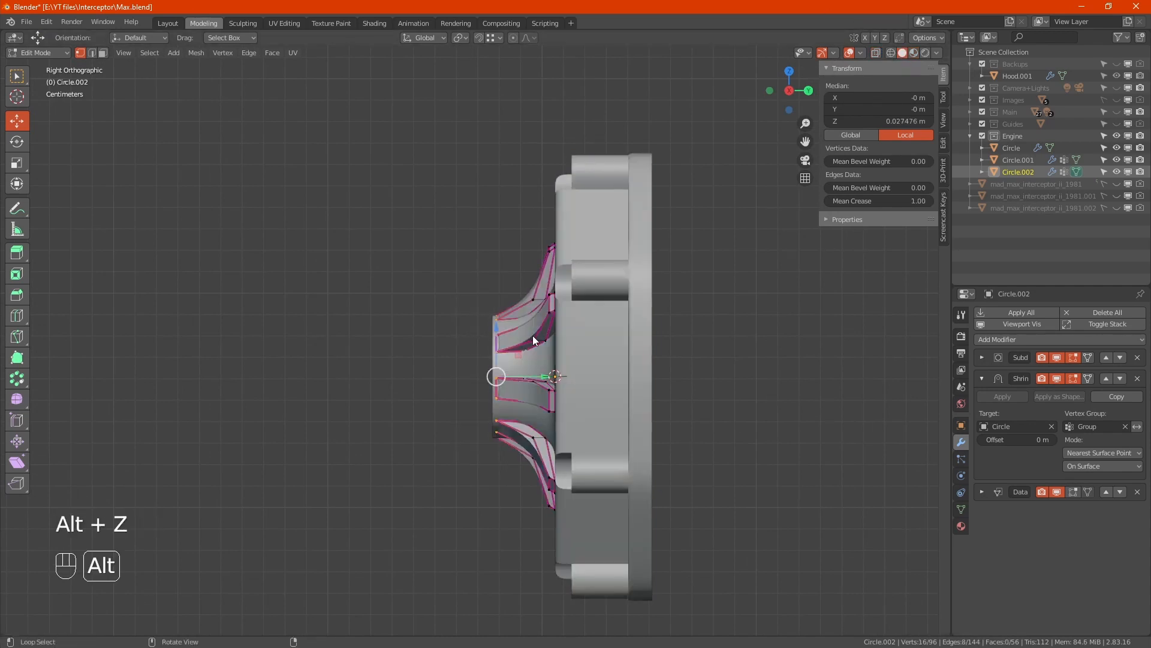
middle_click_drag(533, 336, 577, 368)
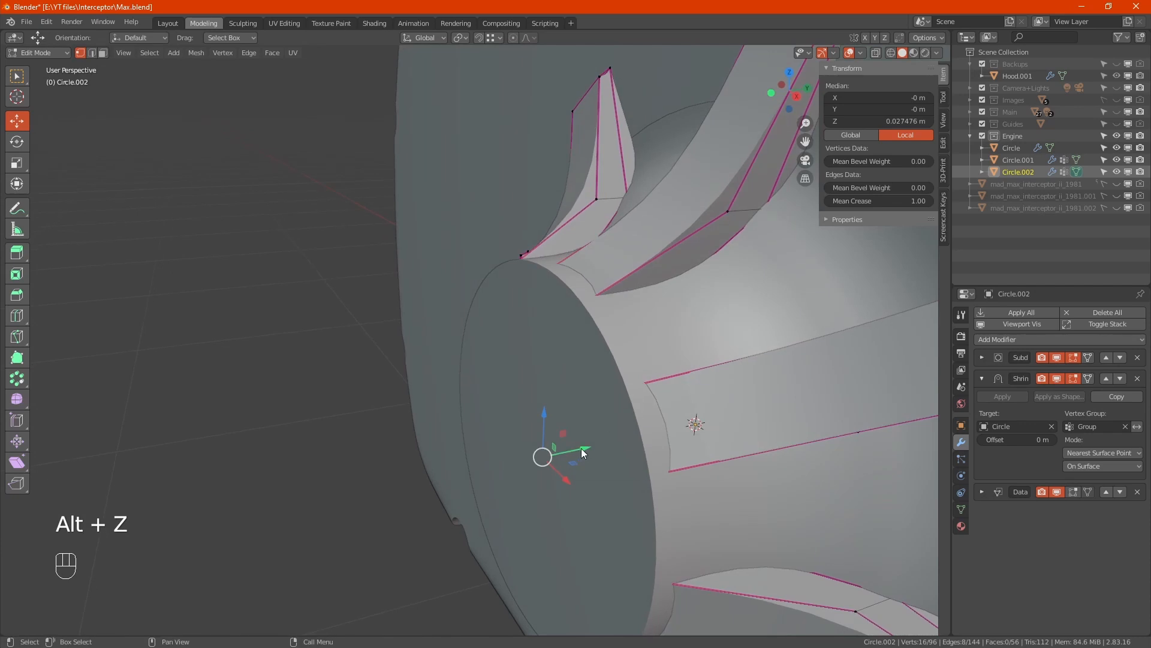
left_click_drag(582, 448, 629, 438)
scroll(690, 364, "up", 4)
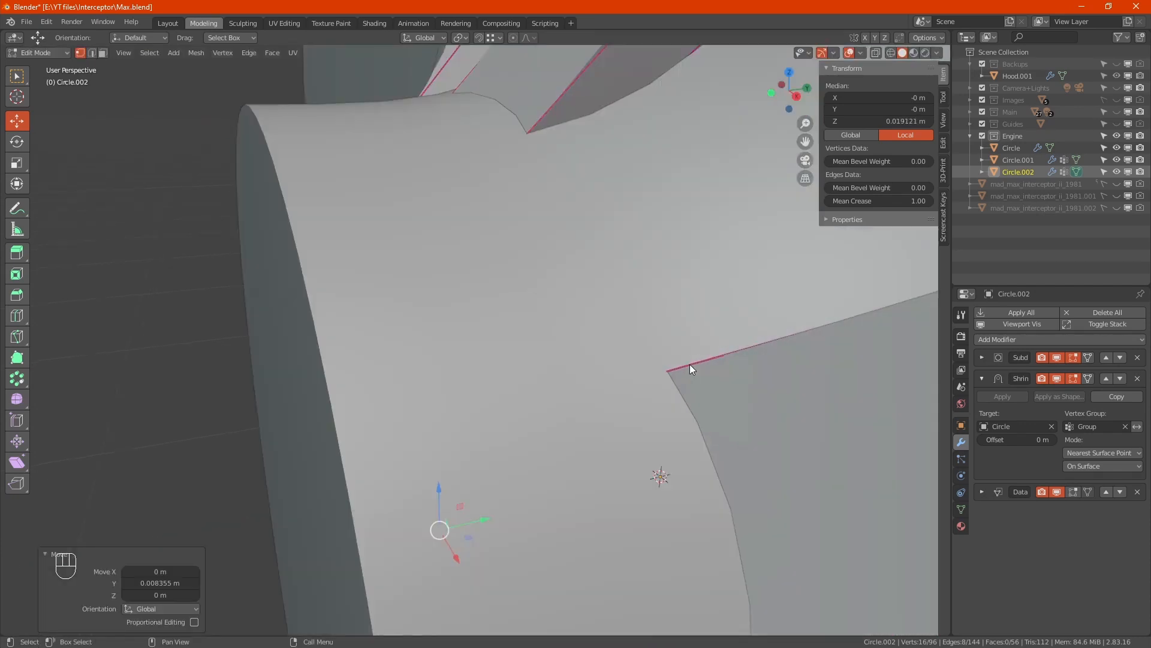
scroll(690, 364, "down", 5)
middle_click_drag(683, 365, 829, 370, "alt")
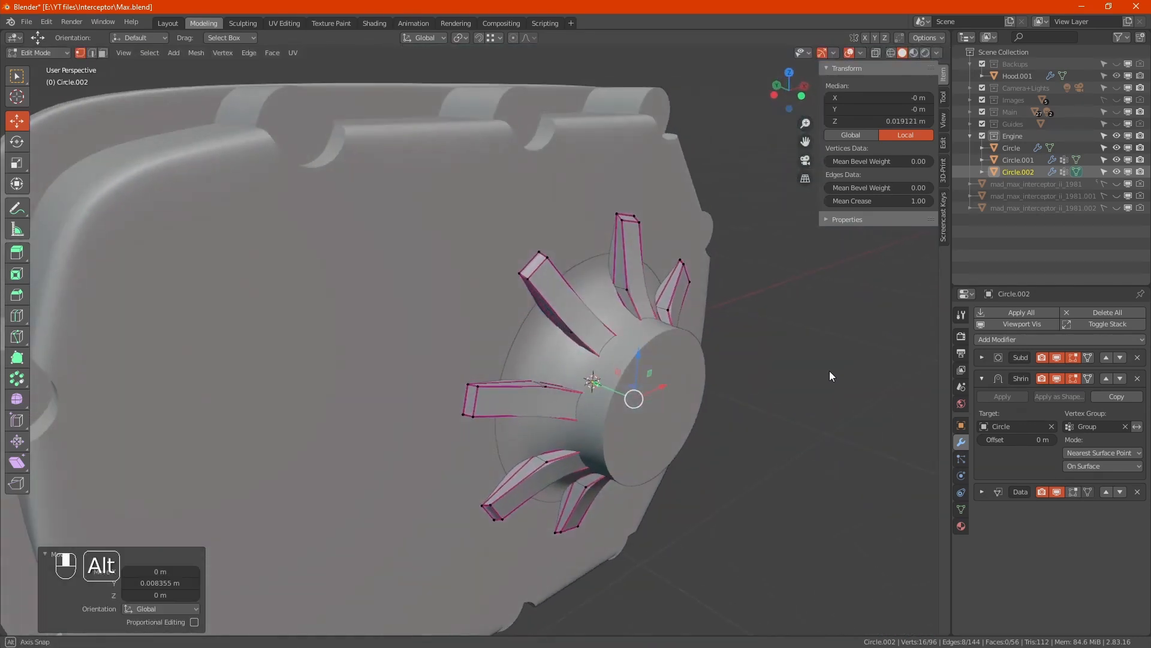
key("Tab")
left_click(765, 398)
middle_click_drag(765, 397, 627, 405, "alt")
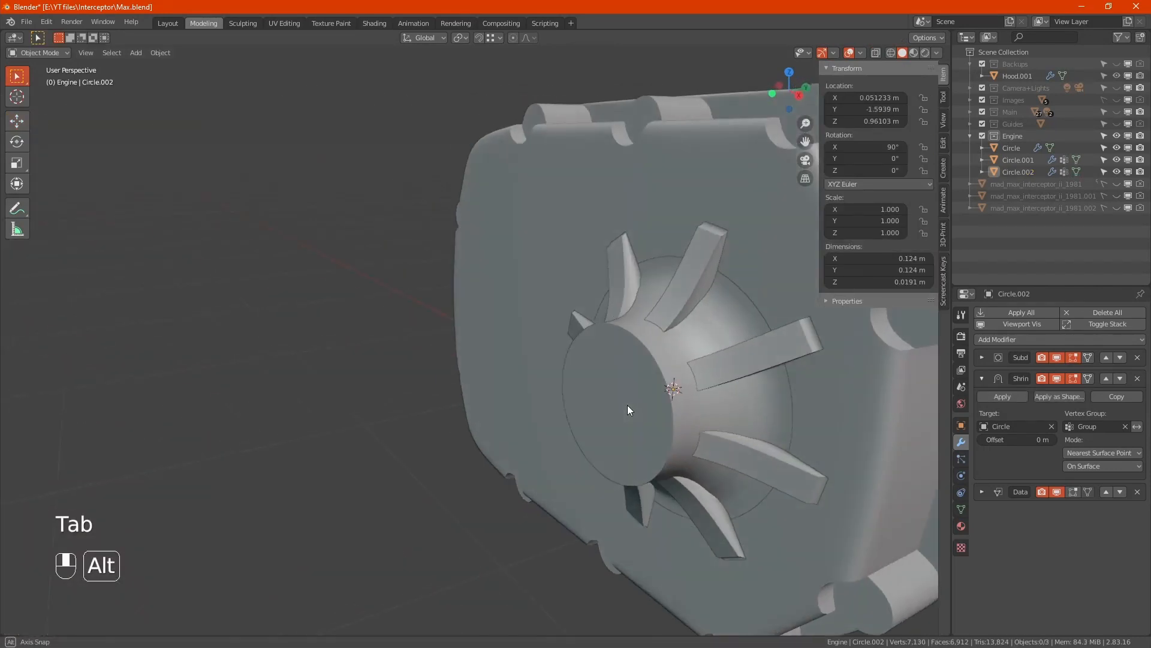
- Inspect the cover with its shortened ribs in Material Preview shading with the overlays hidden, and save the file
left_click(913, 52)
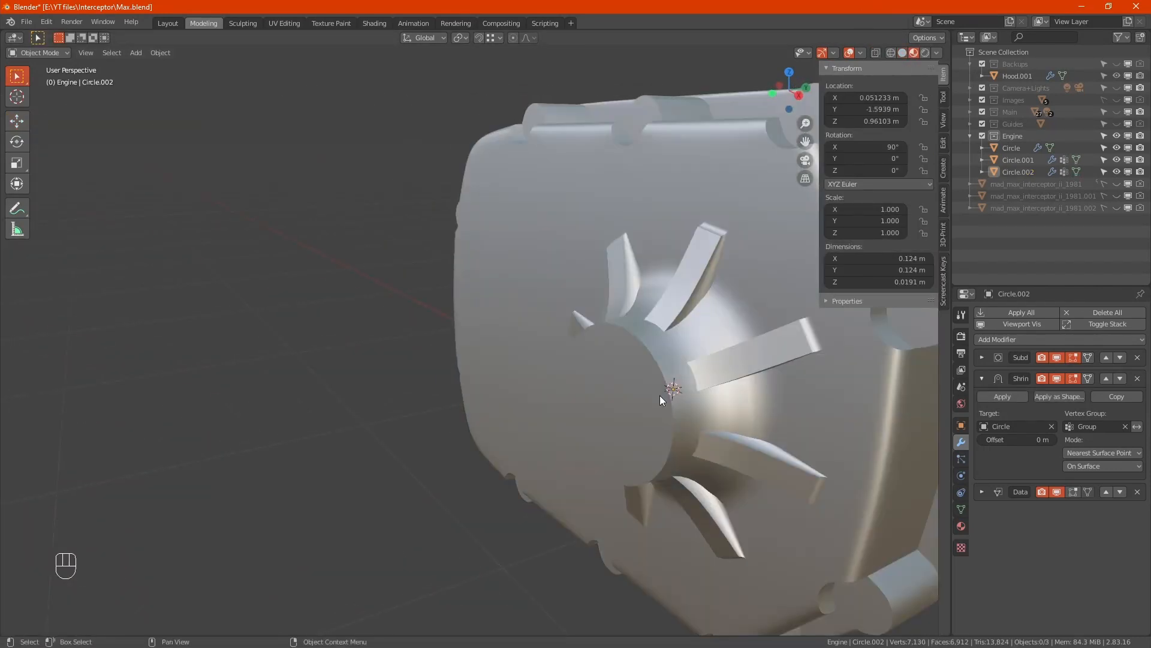
scroll(659, 394, "down", 5)
scroll(641, 400, "down", 2)
middle_click_drag(641, 399, 534, 406, "alt")
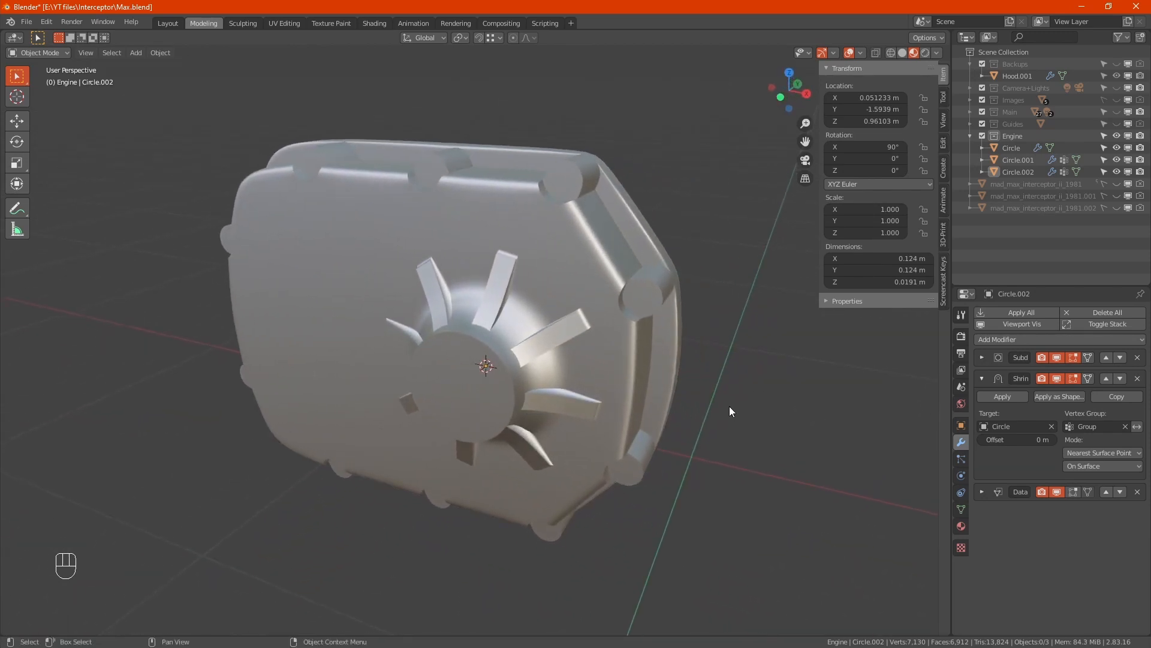
left_click(848, 52)
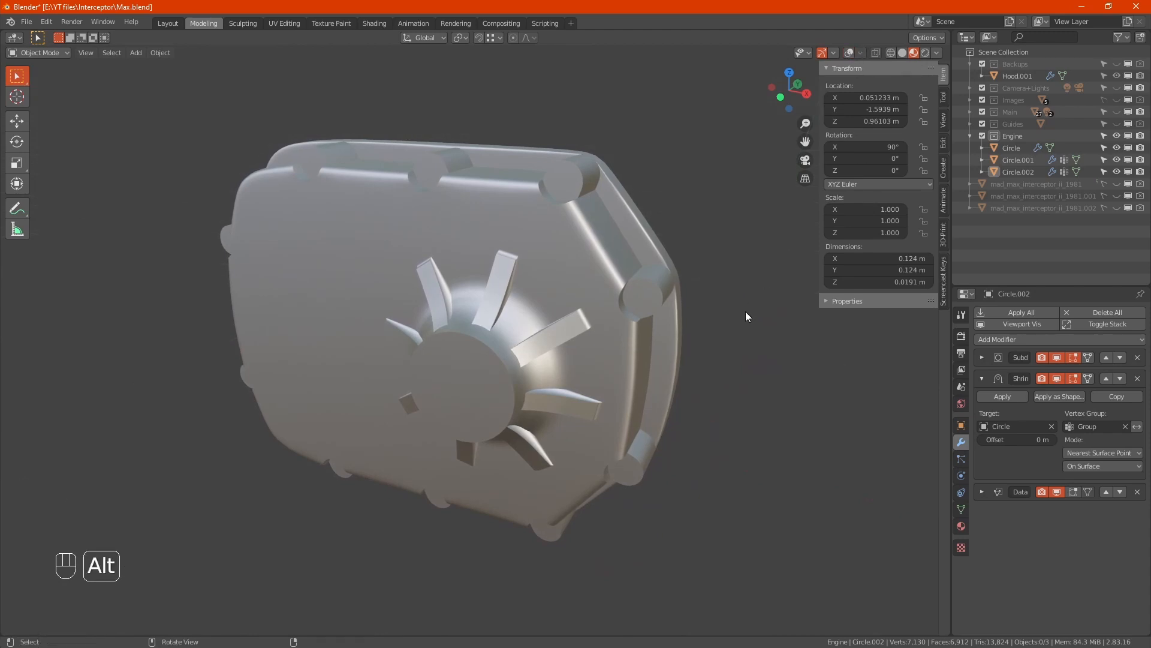
middle_click_drag(746, 311, 745, 303, "alt")
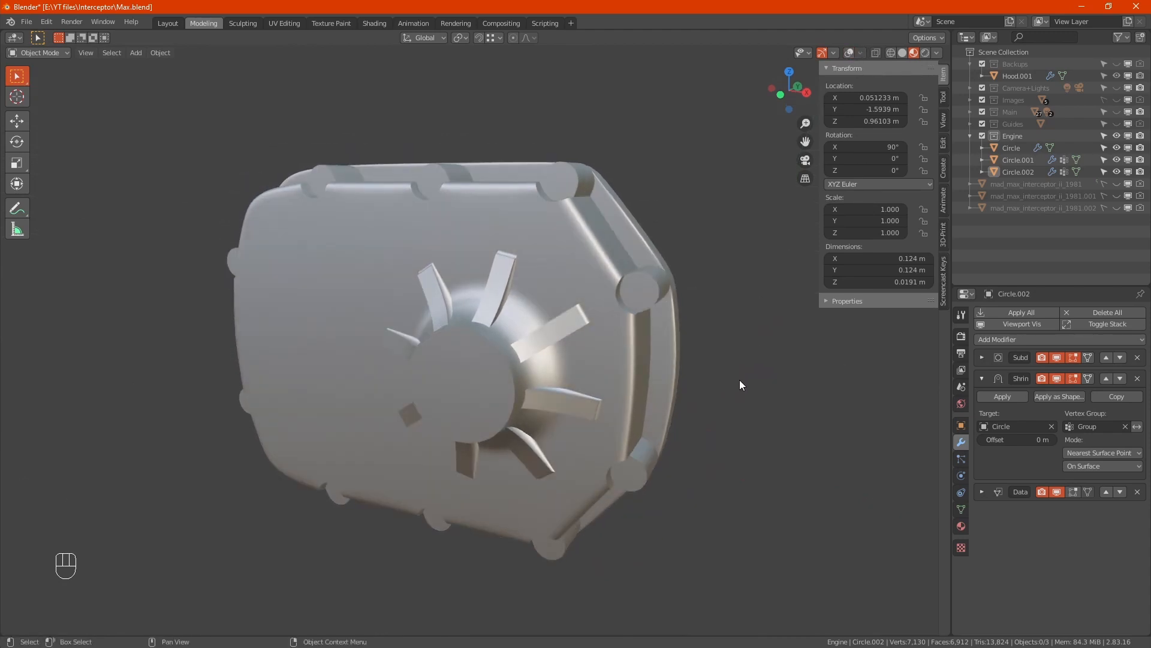
key("ctrl+s")
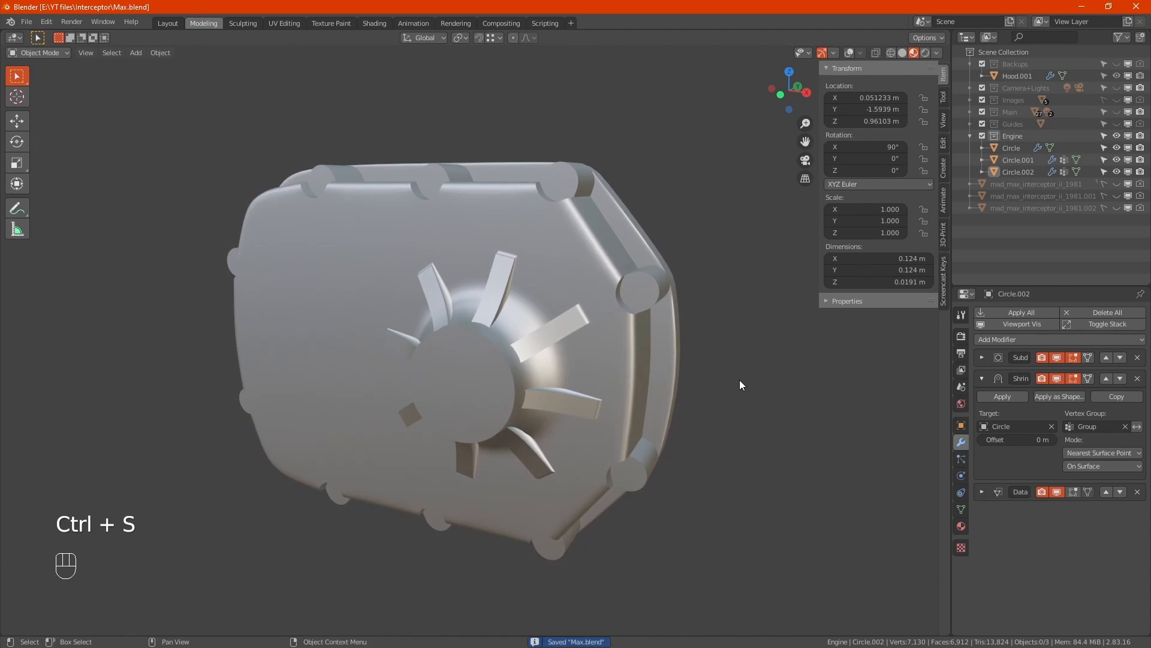